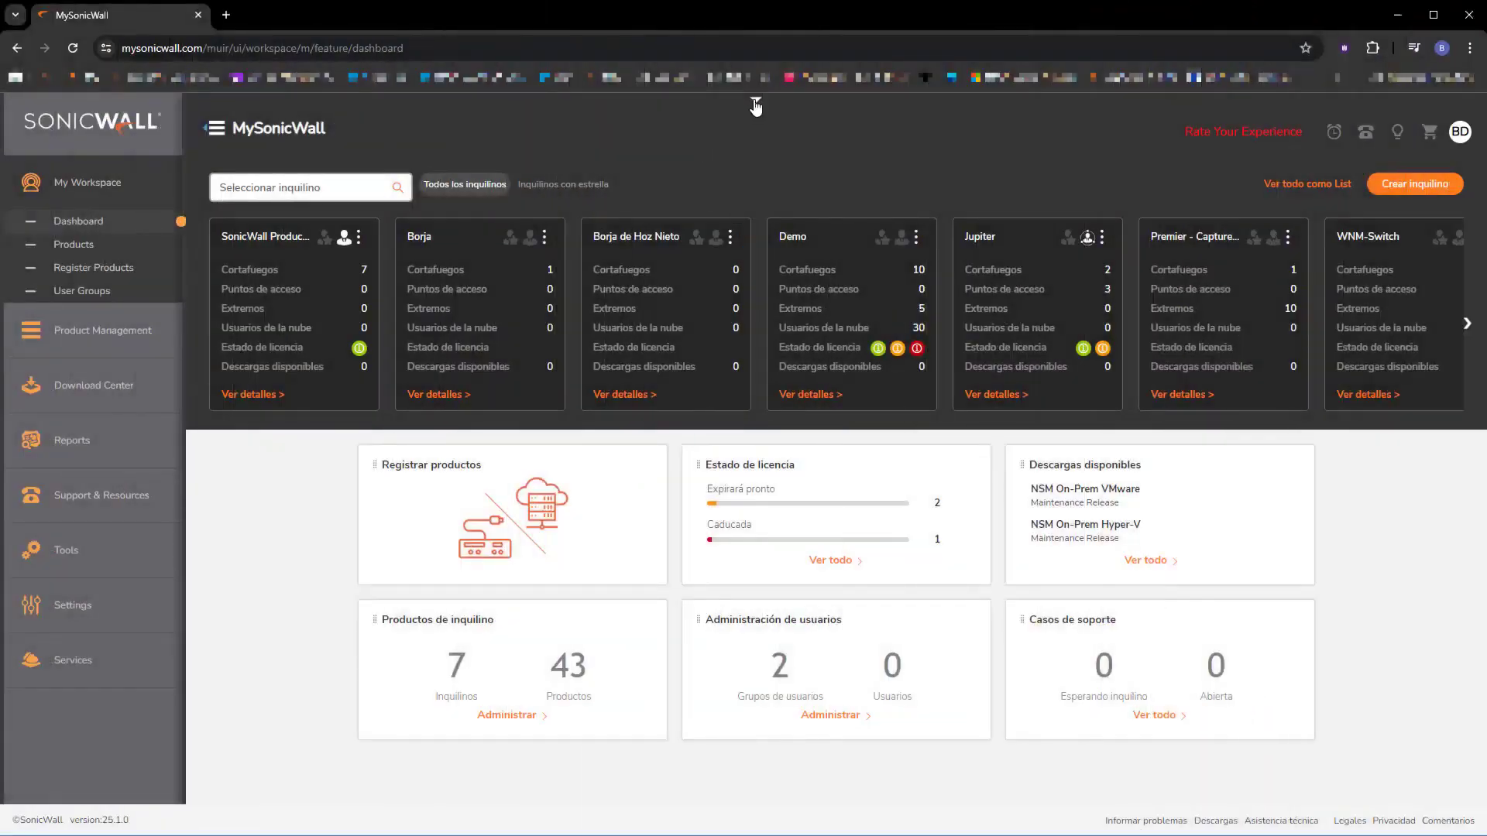
# - Launch Cloud Secure Edge from the MySonicWall Capture Security Center launcher
pyautogui.click(755, 104)
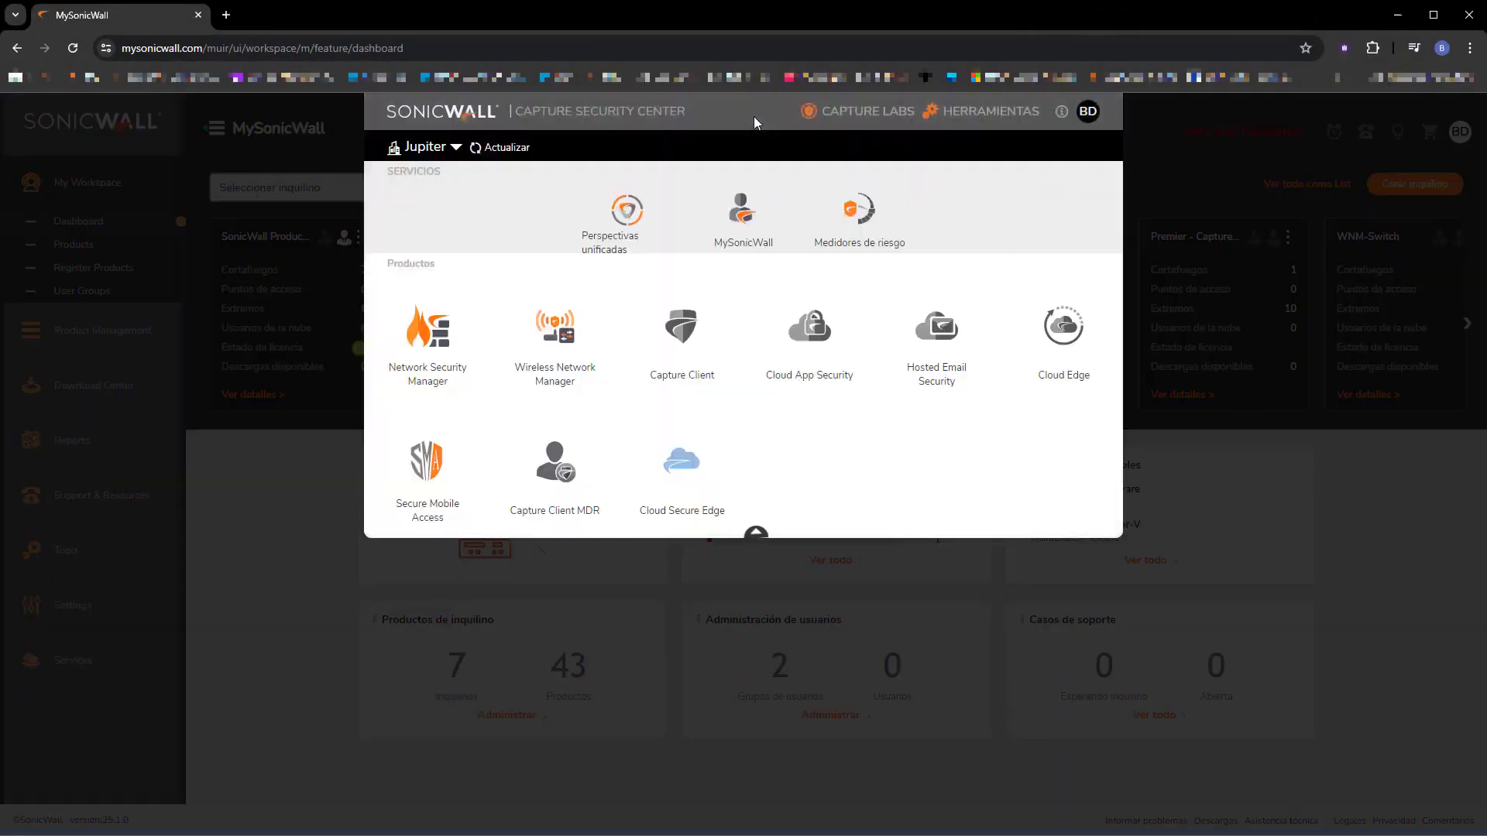
pyautogui.click(685, 464)
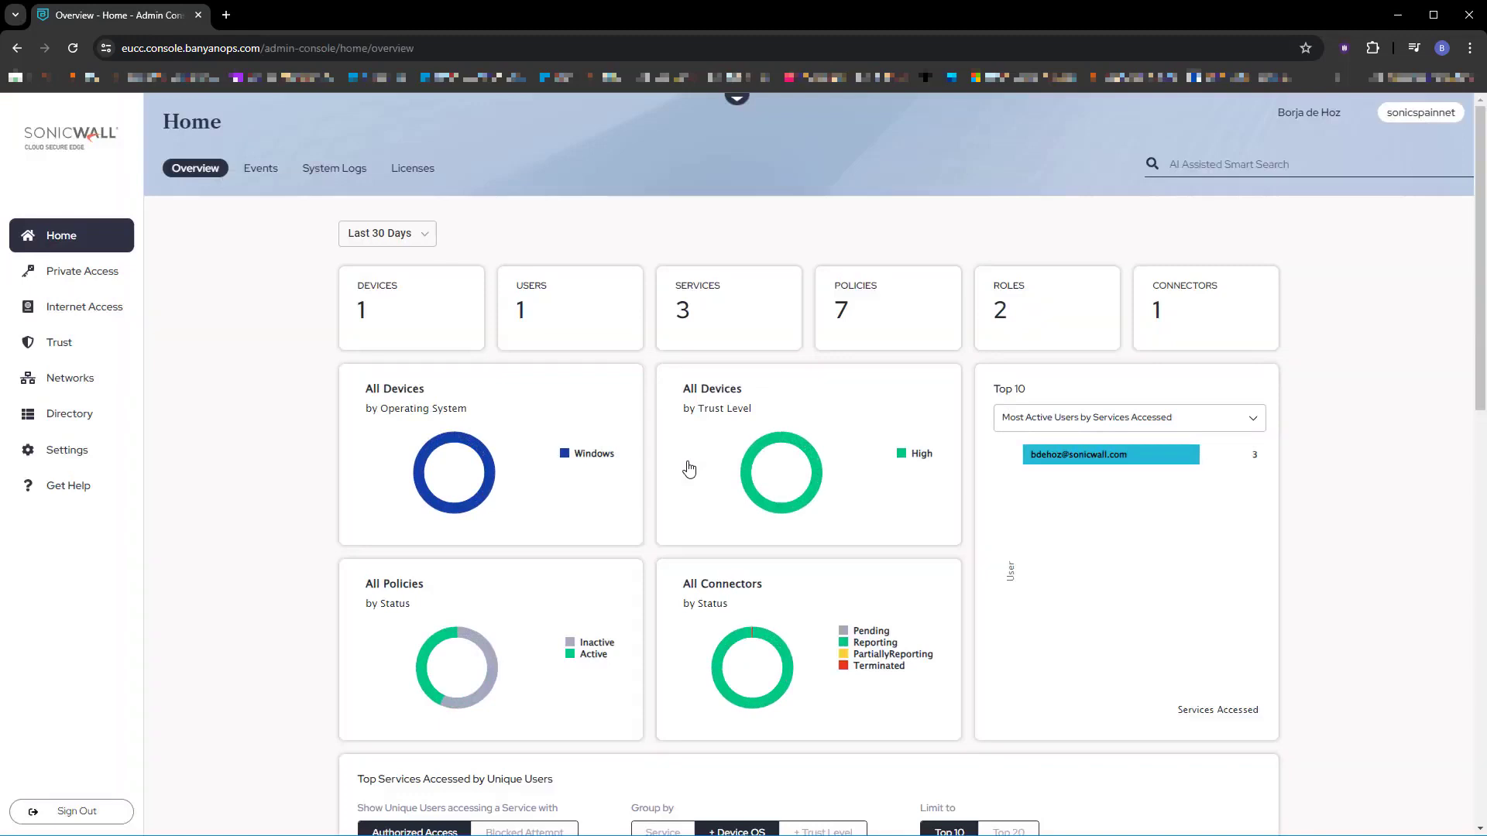
# - Add *.sonicspain.net as a registered domain under Settings > Certificates
pyautogui.click(73, 452)
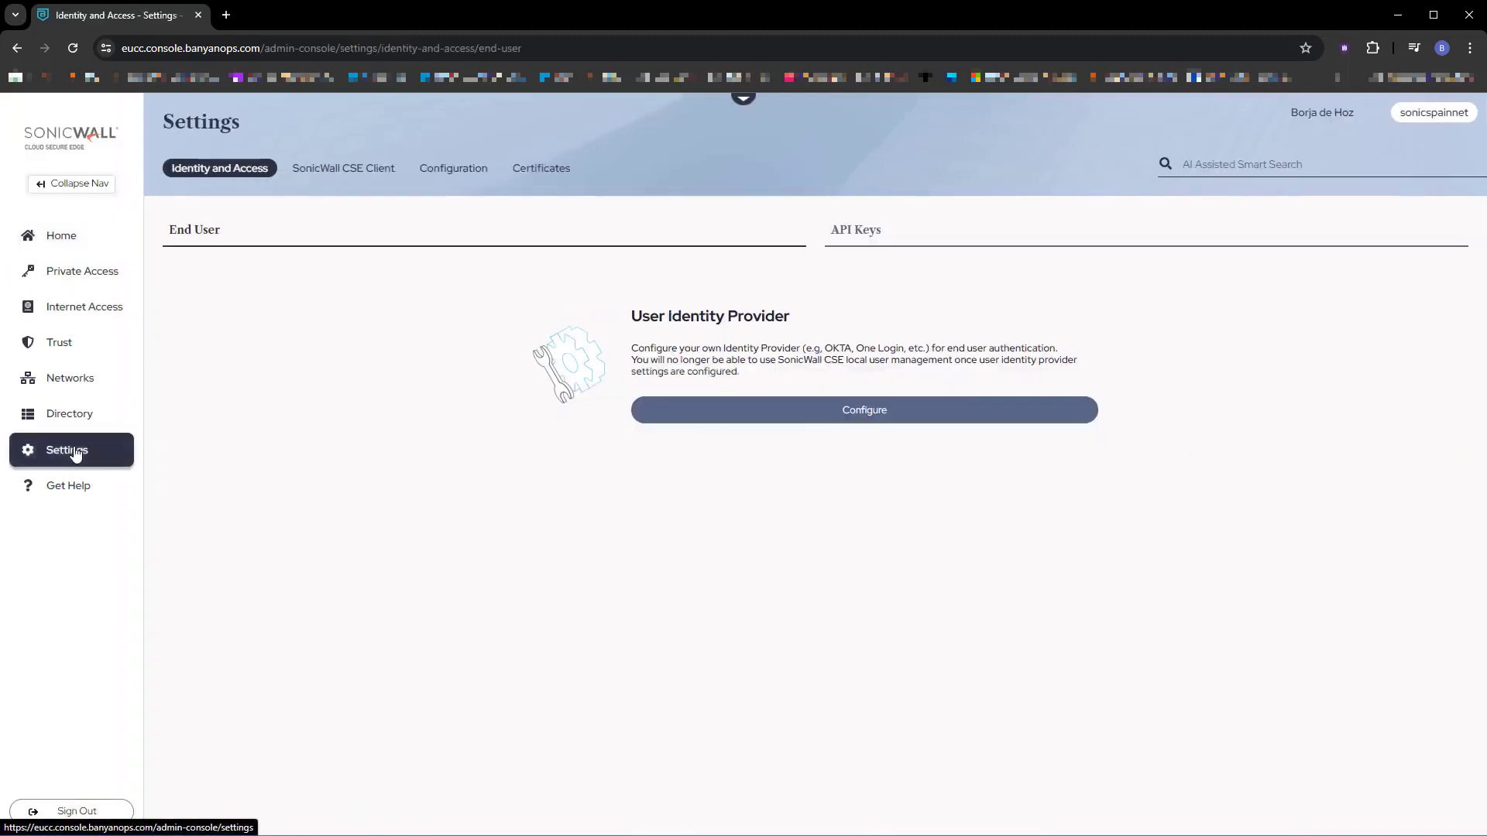
pyautogui.click(541, 174)
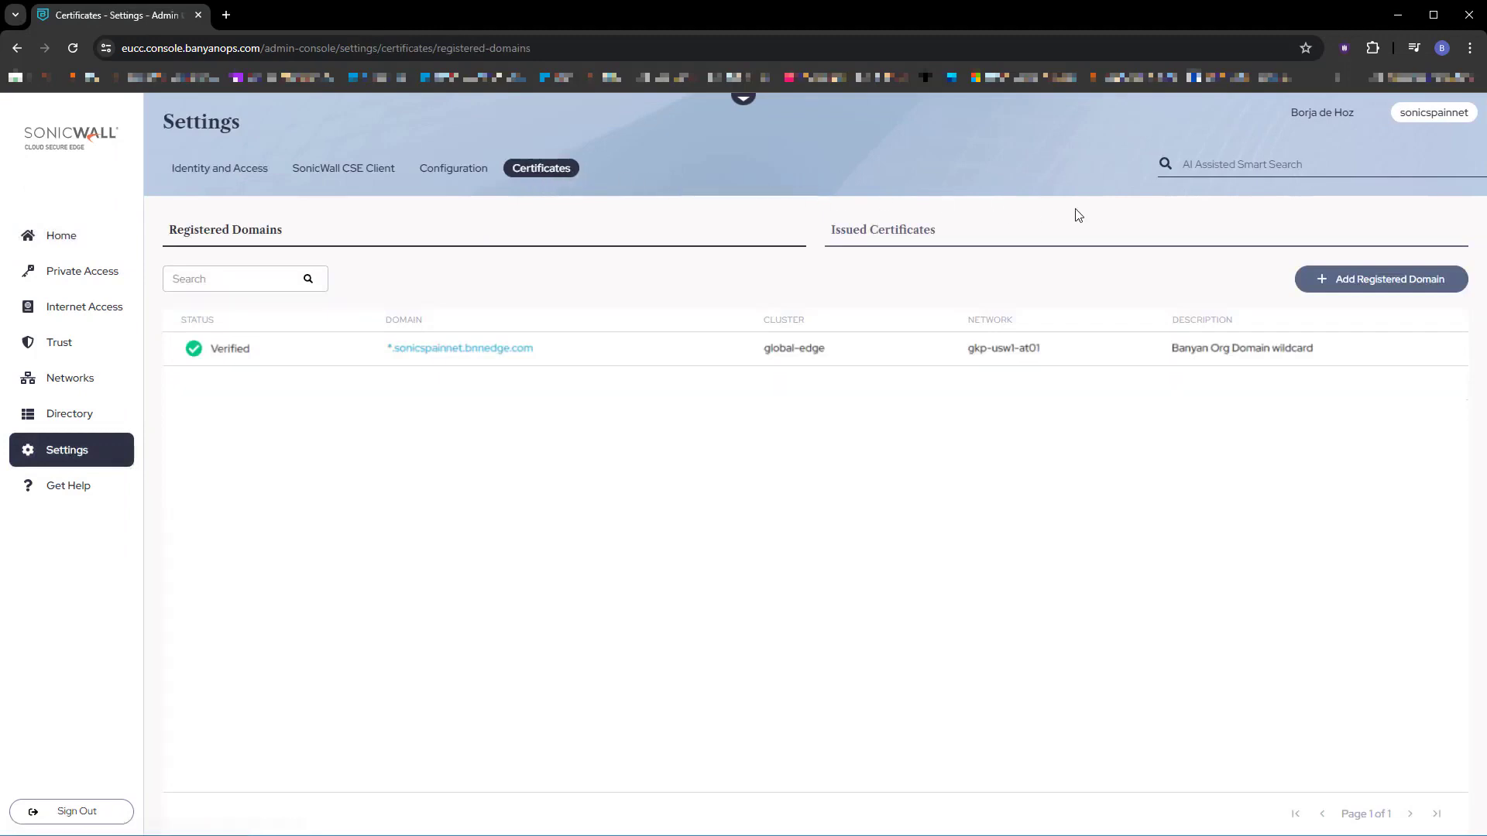
pyautogui.click(1372, 287)
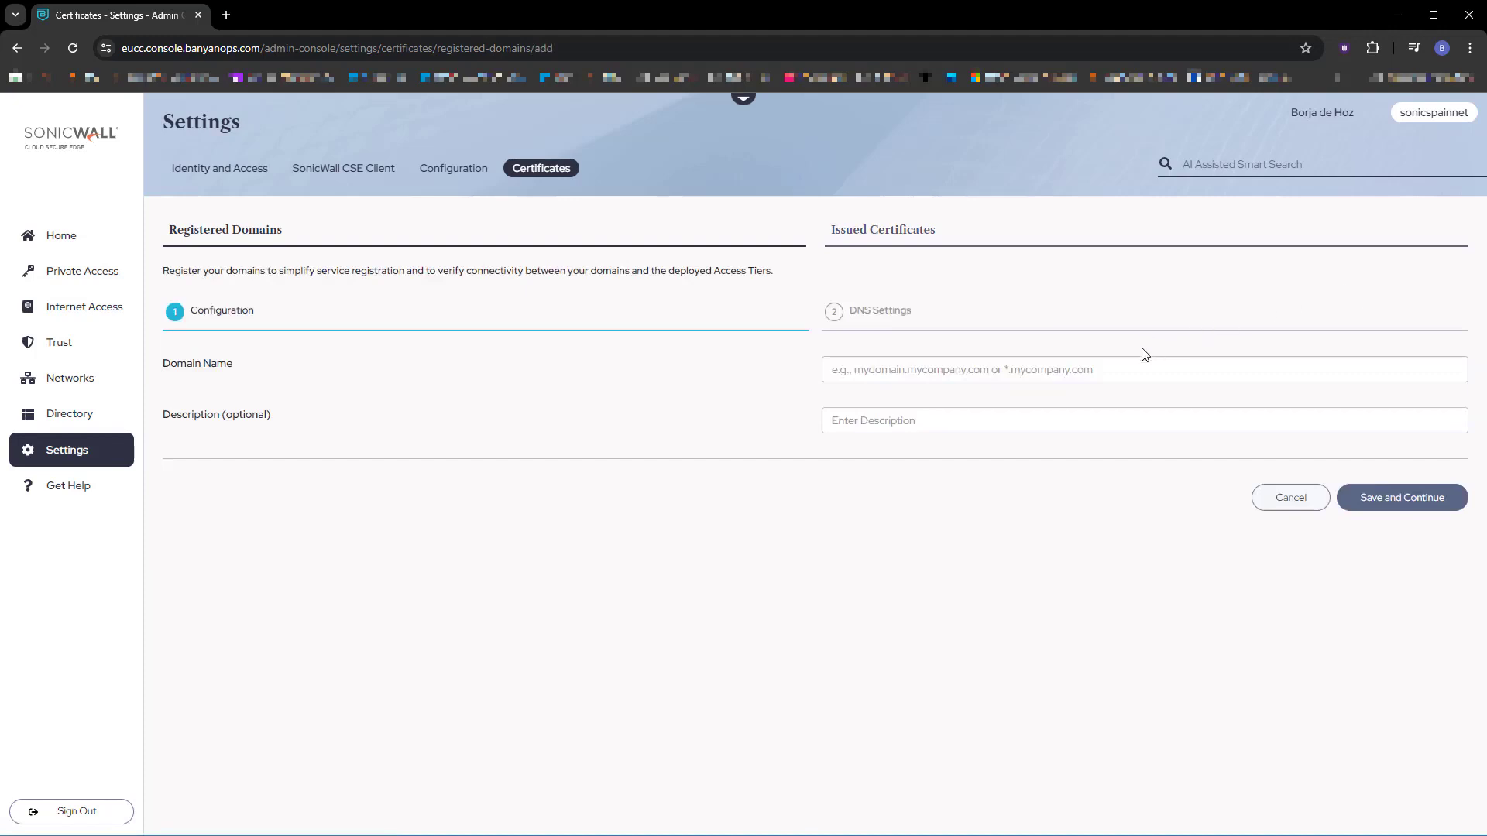
pyautogui.click(1079, 370)
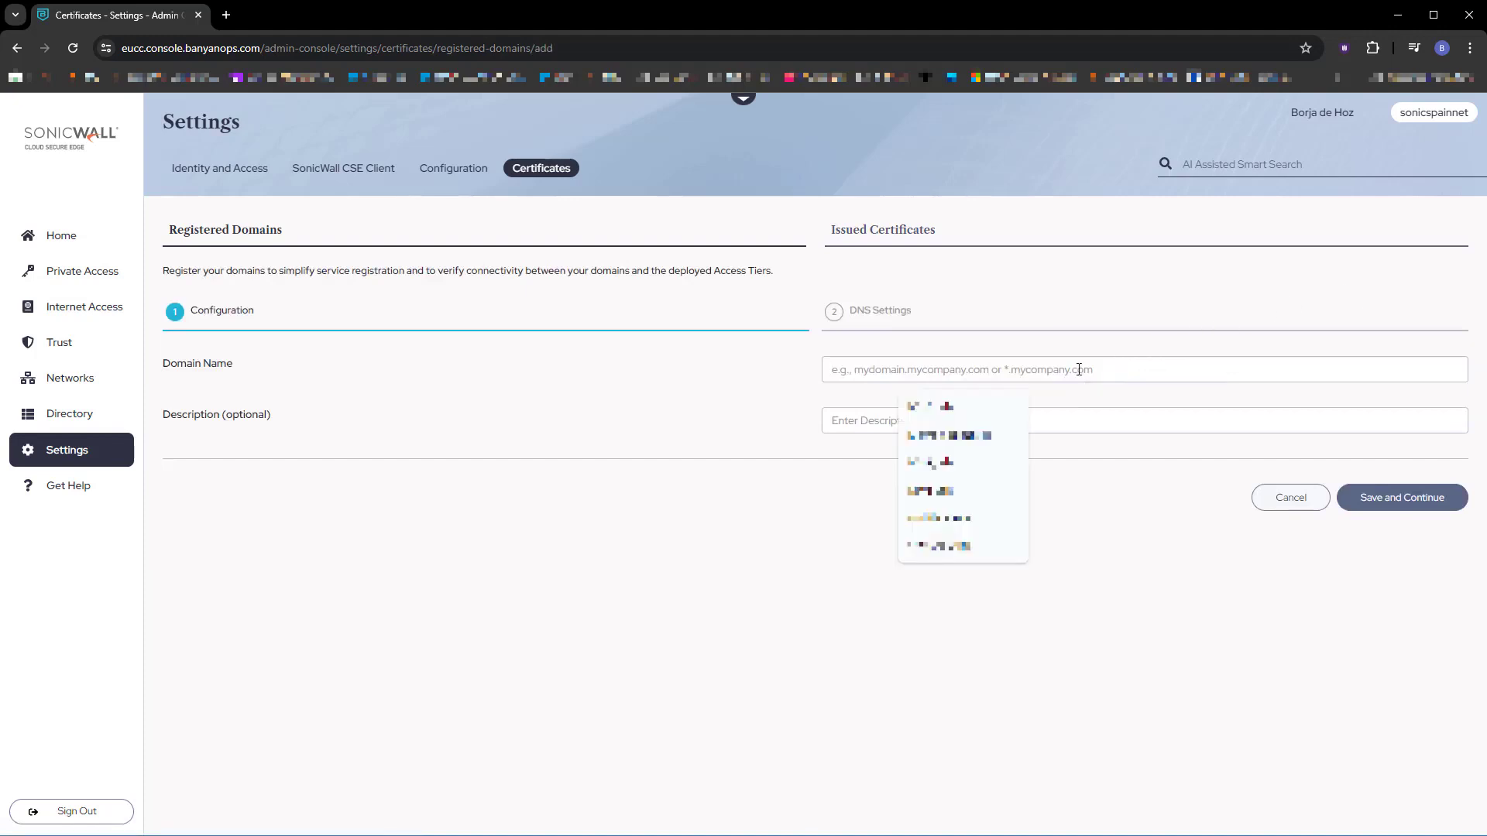
pyautogui.write('*')
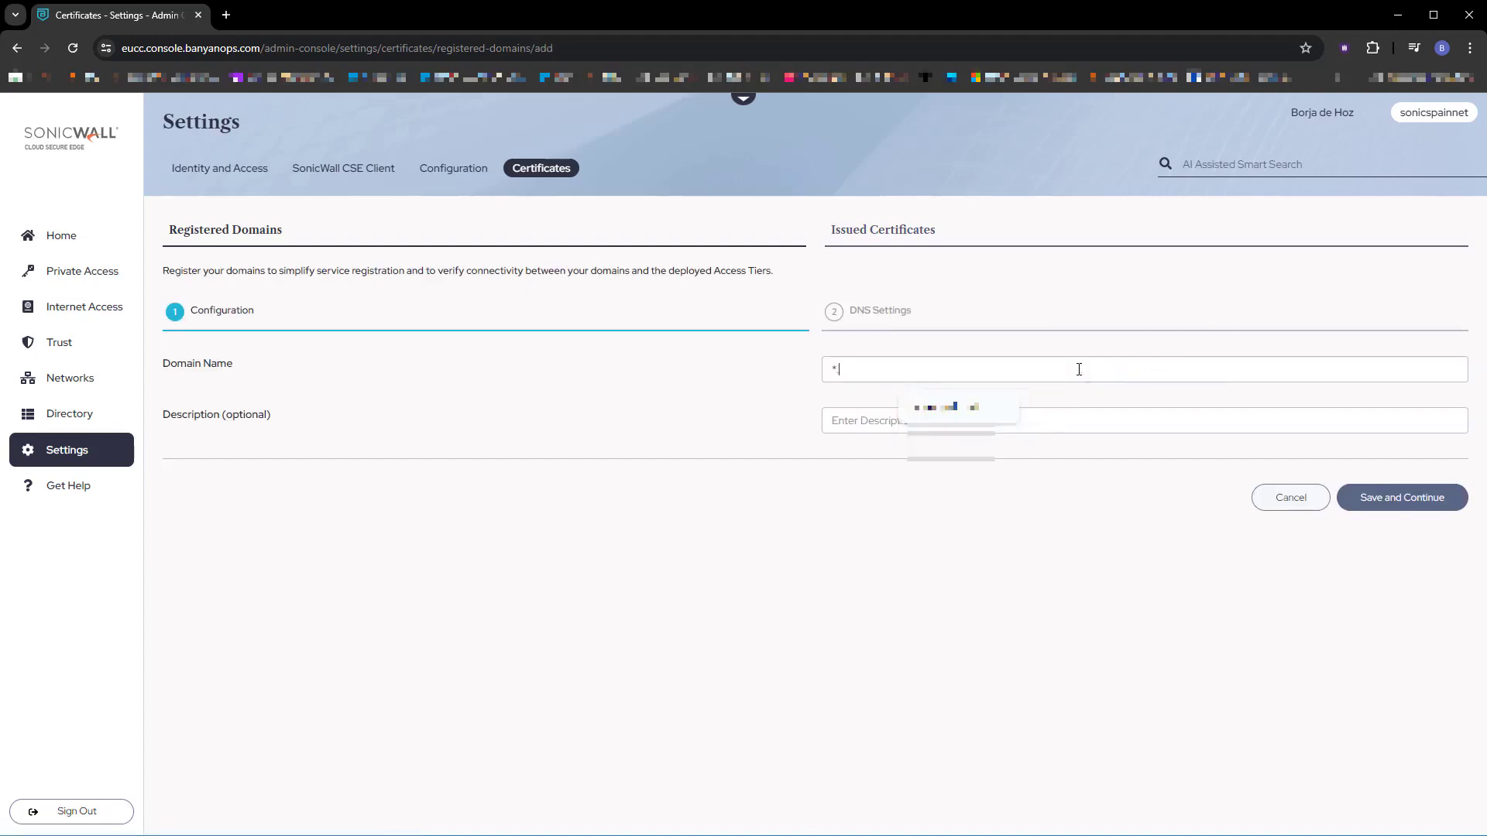
pyautogui.write('.sonic')
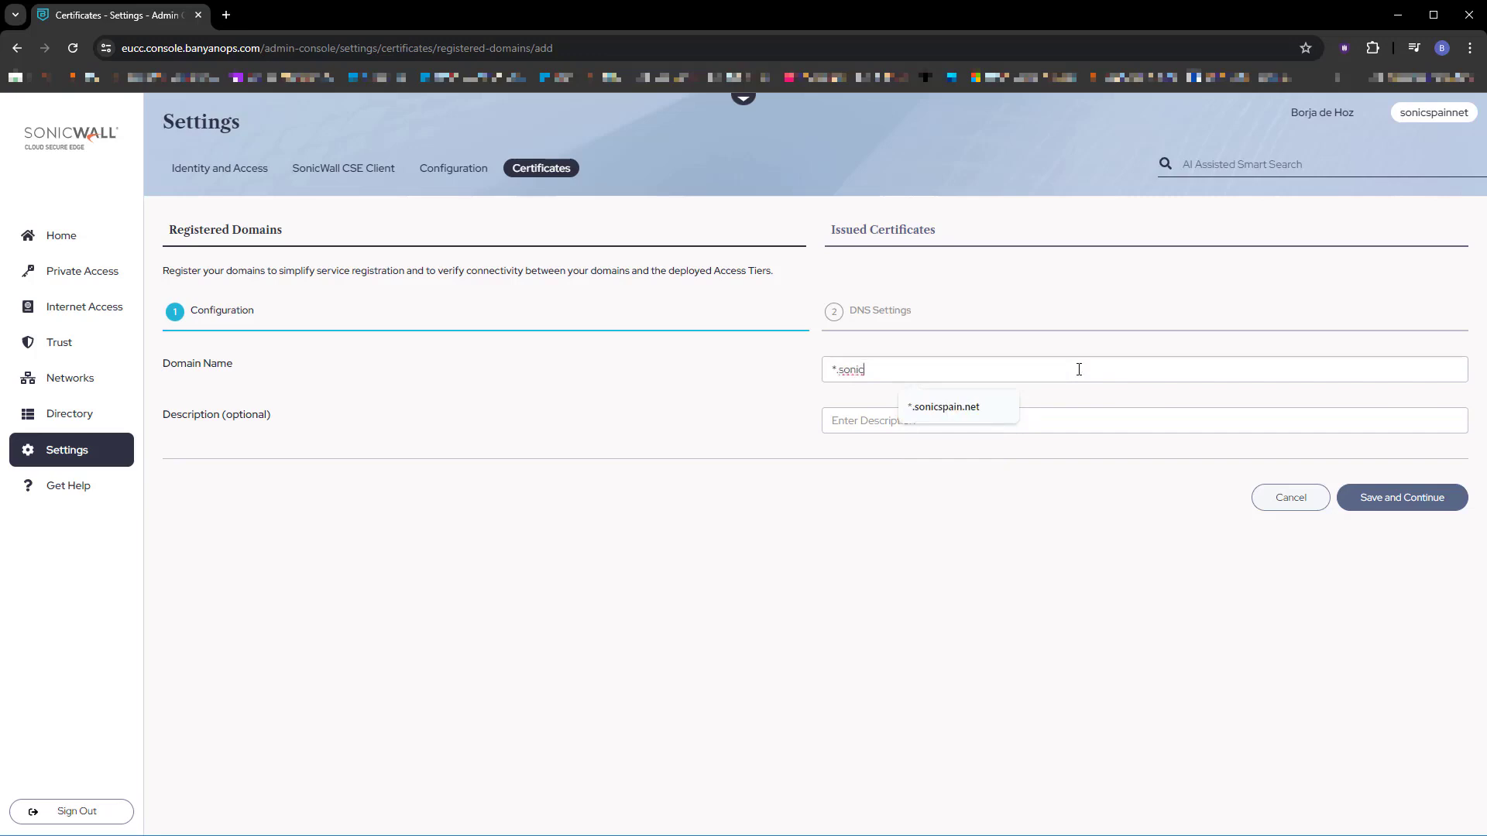
pyautogui.write('spain.net')
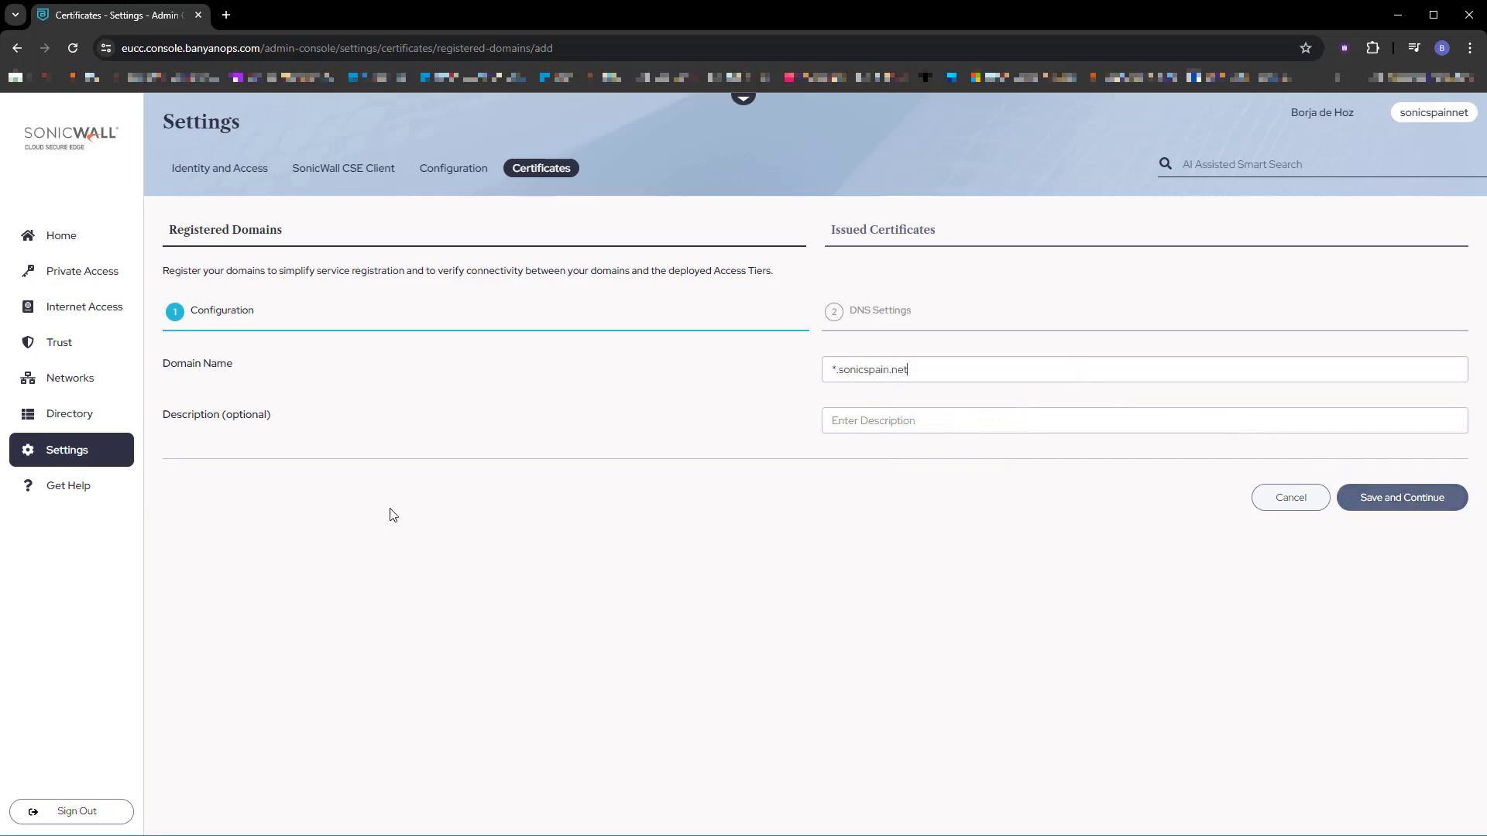
pyautogui.click(77, 452)
# - Show the *.sonicspain.net domain's DNS Settings and copy its CNAME record name
pyautogui.click(559, 171)
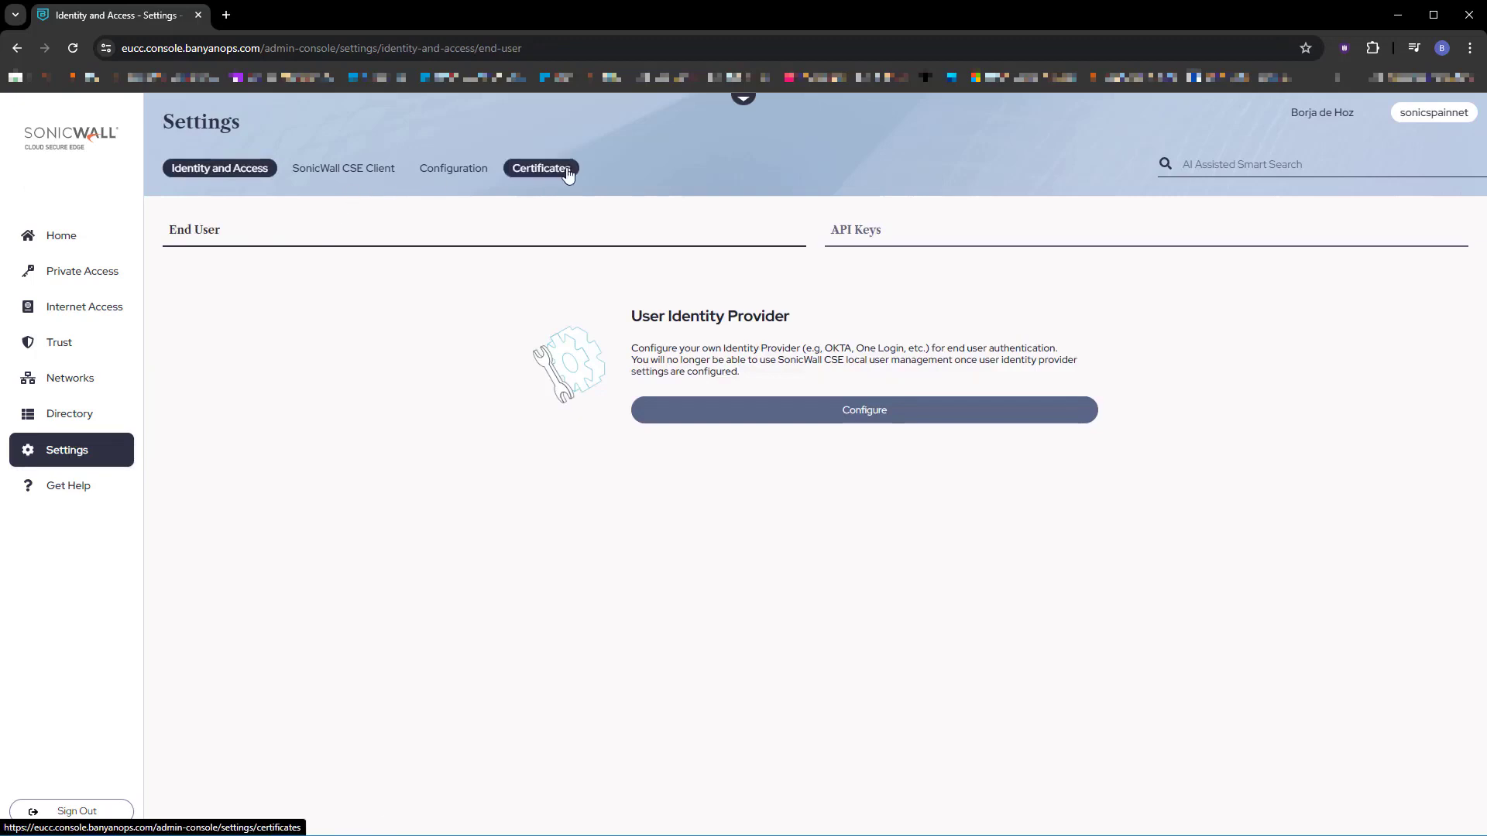
pyautogui.click(414, 354)
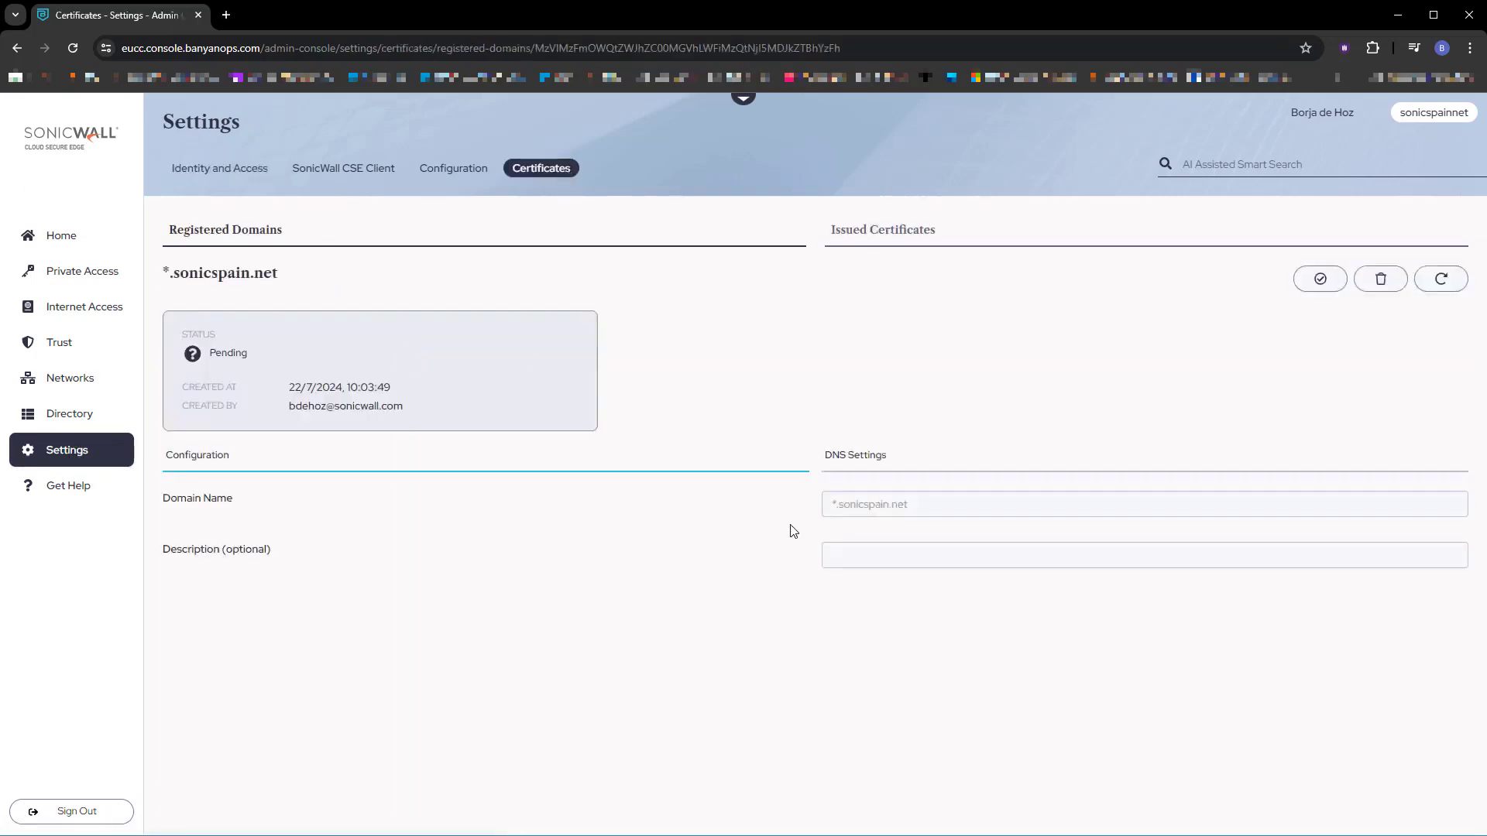
pyautogui.click(846, 464)
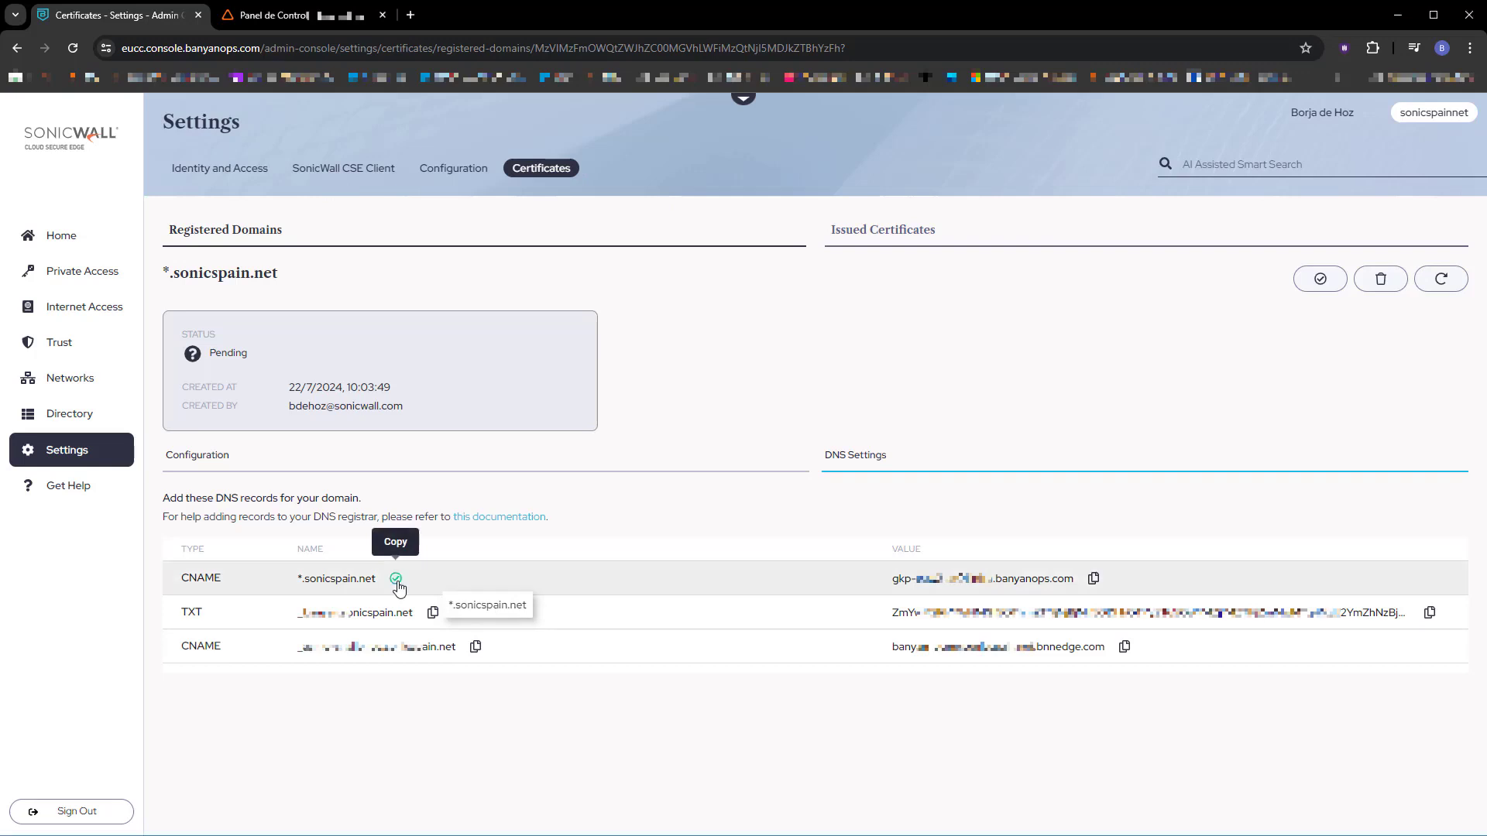
pyautogui.click(395, 579)
# - Create a Dinahosting CNAME record for *.sonicspain.net pointing to the Cloud Secure Edge target host
pyautogui.click(292, 23)
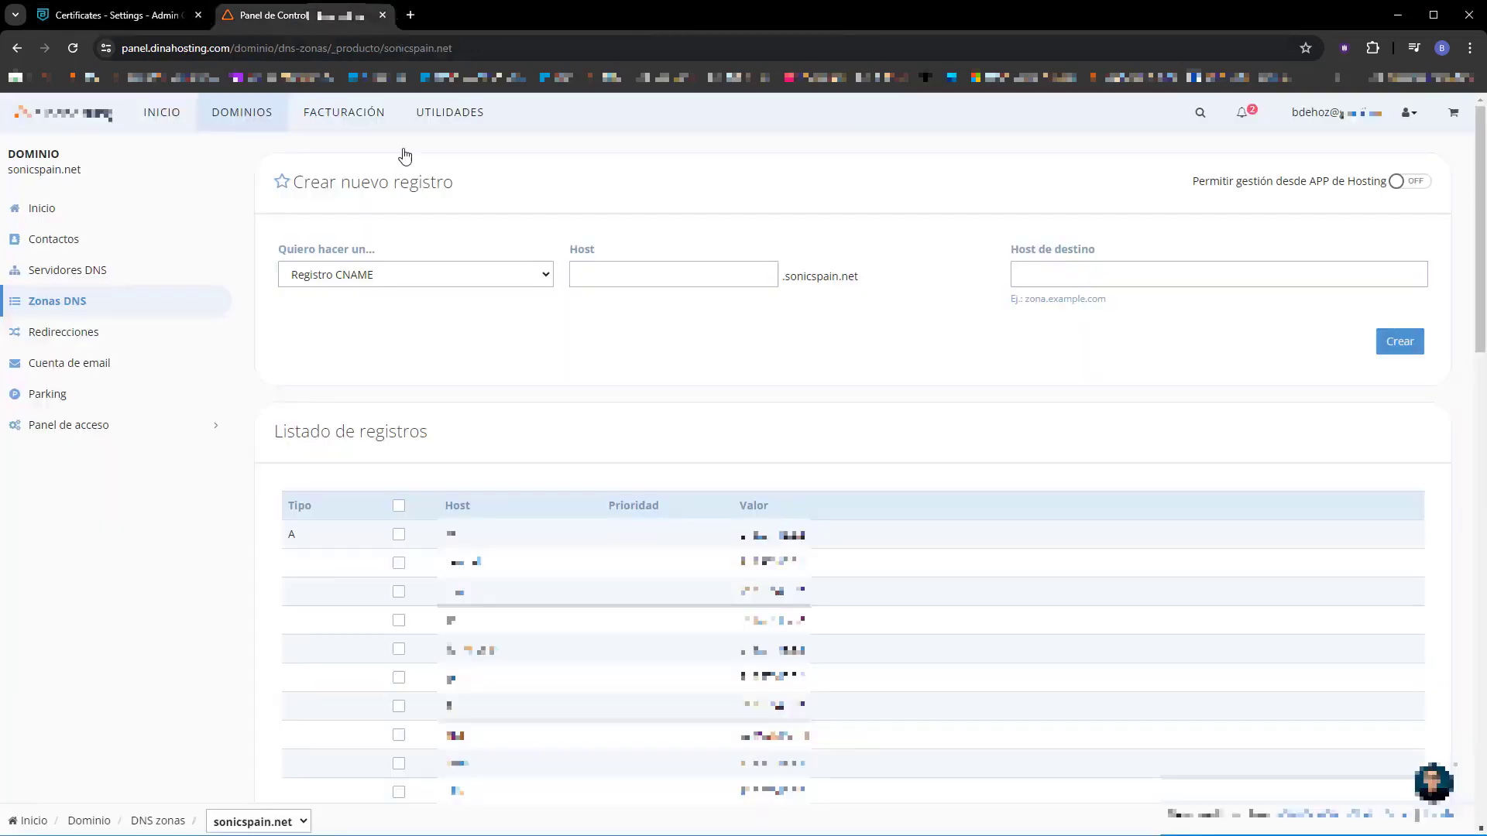
pyautogui.rightClick(640, 276)
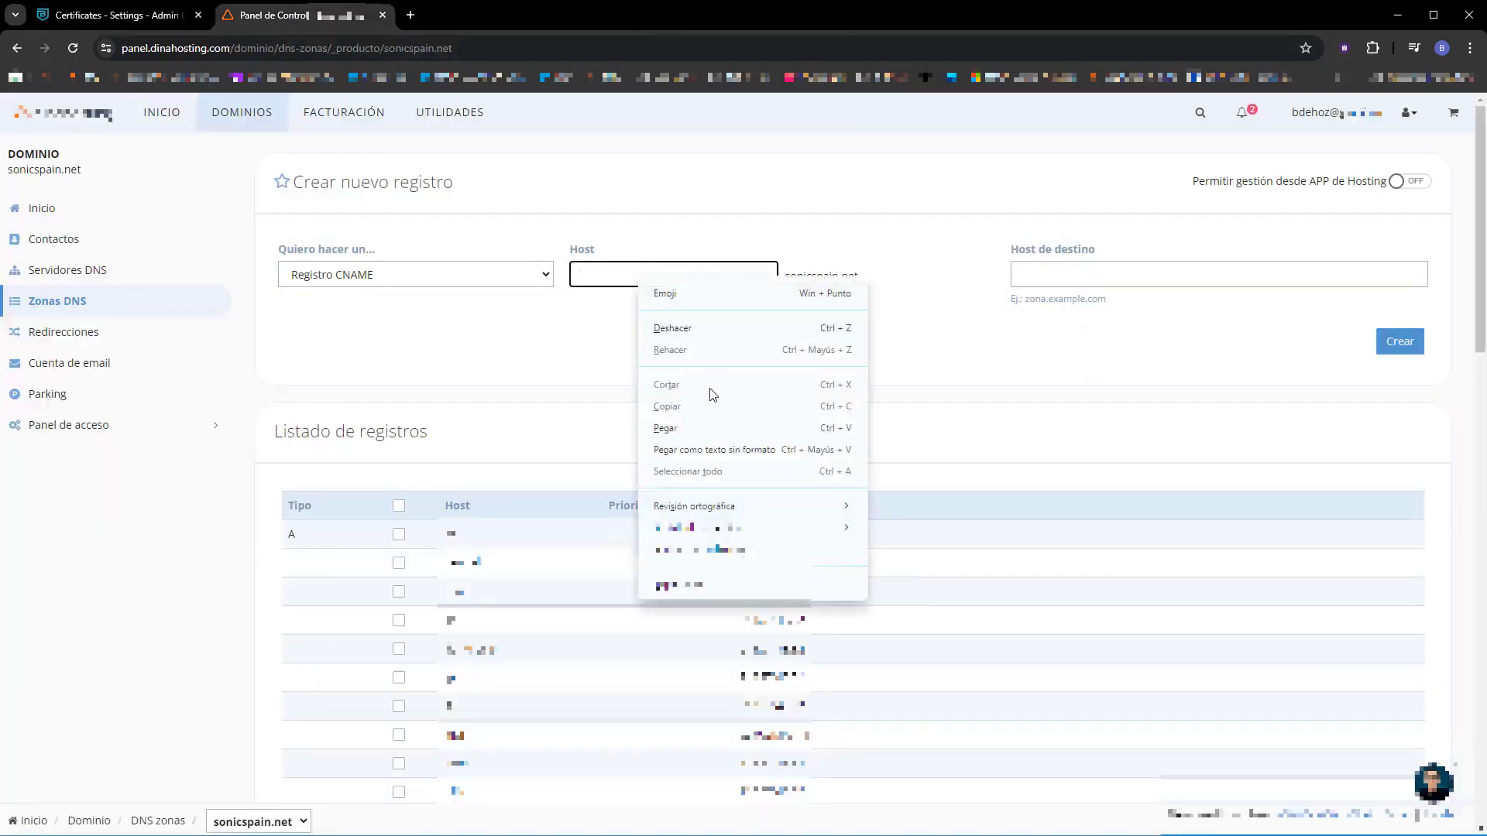
pyautogui.click(691, 428)
pyautogui.click(144, 11)
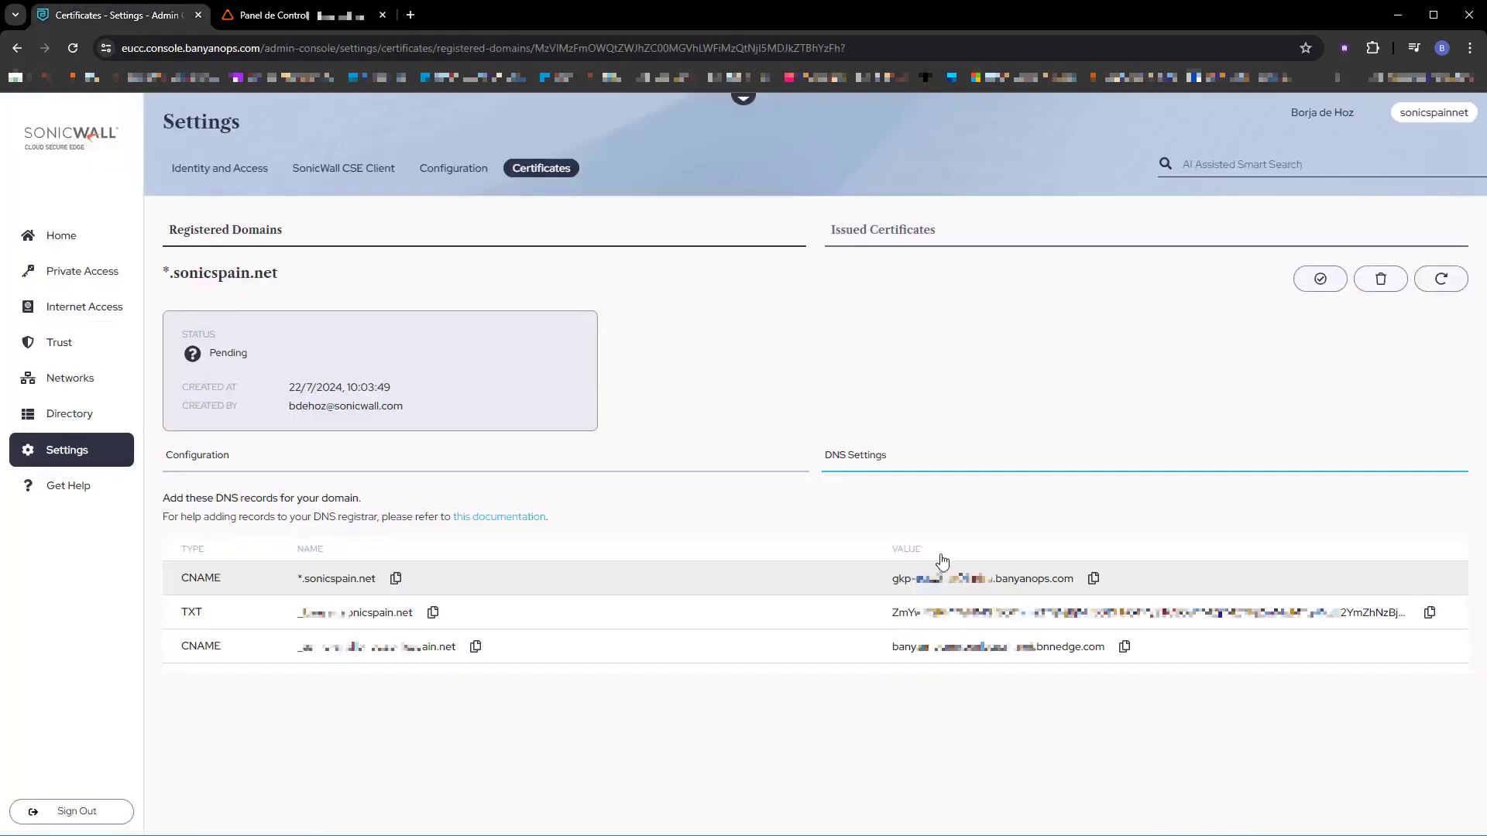
pyautogui.click(1092, 579)
pyautogui.click(333, 23)
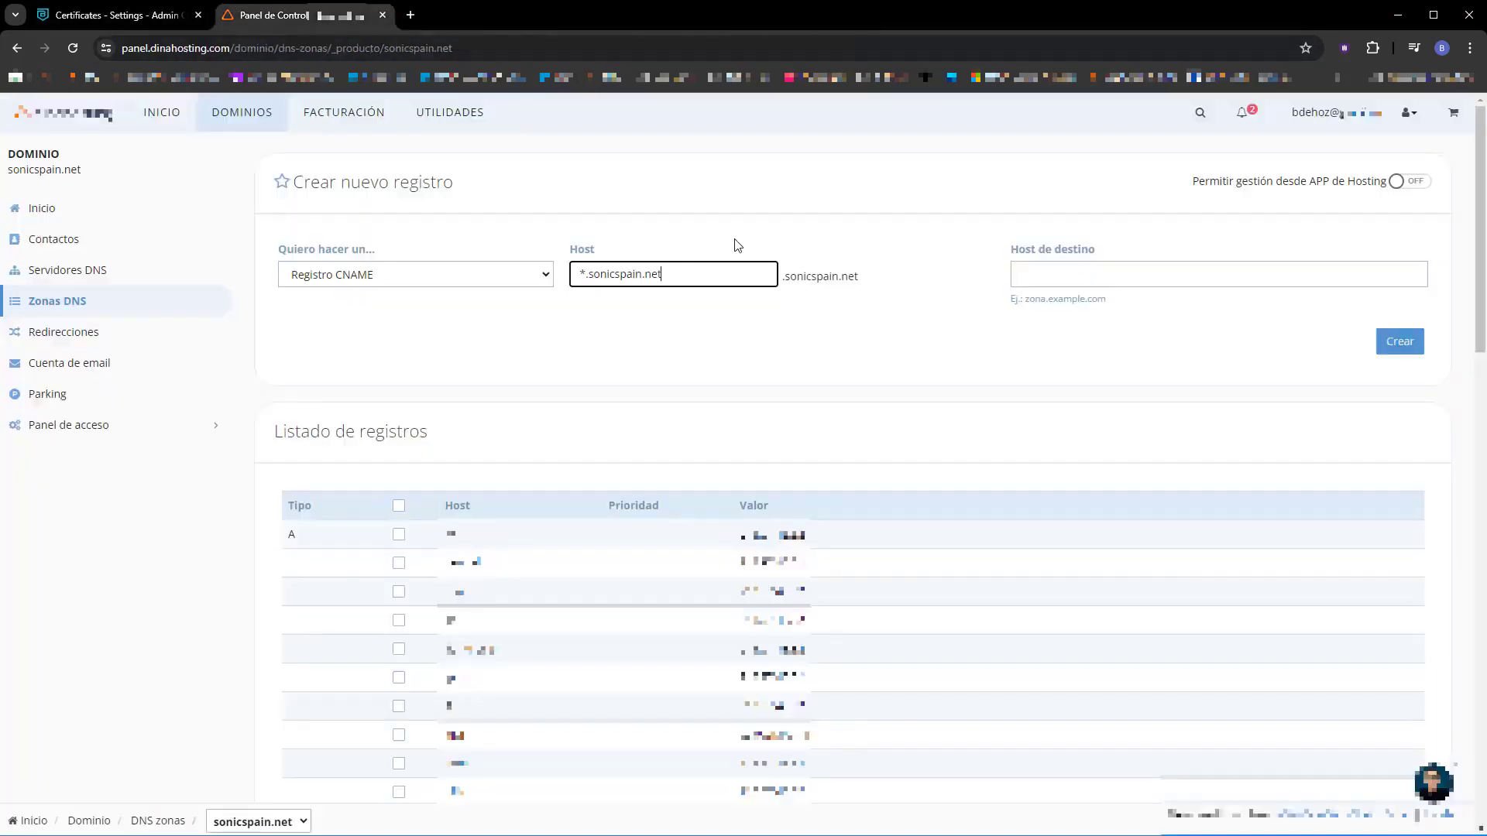
pyautogui.rightClick(1039, 276)
pyautogui.click(1092, 431)
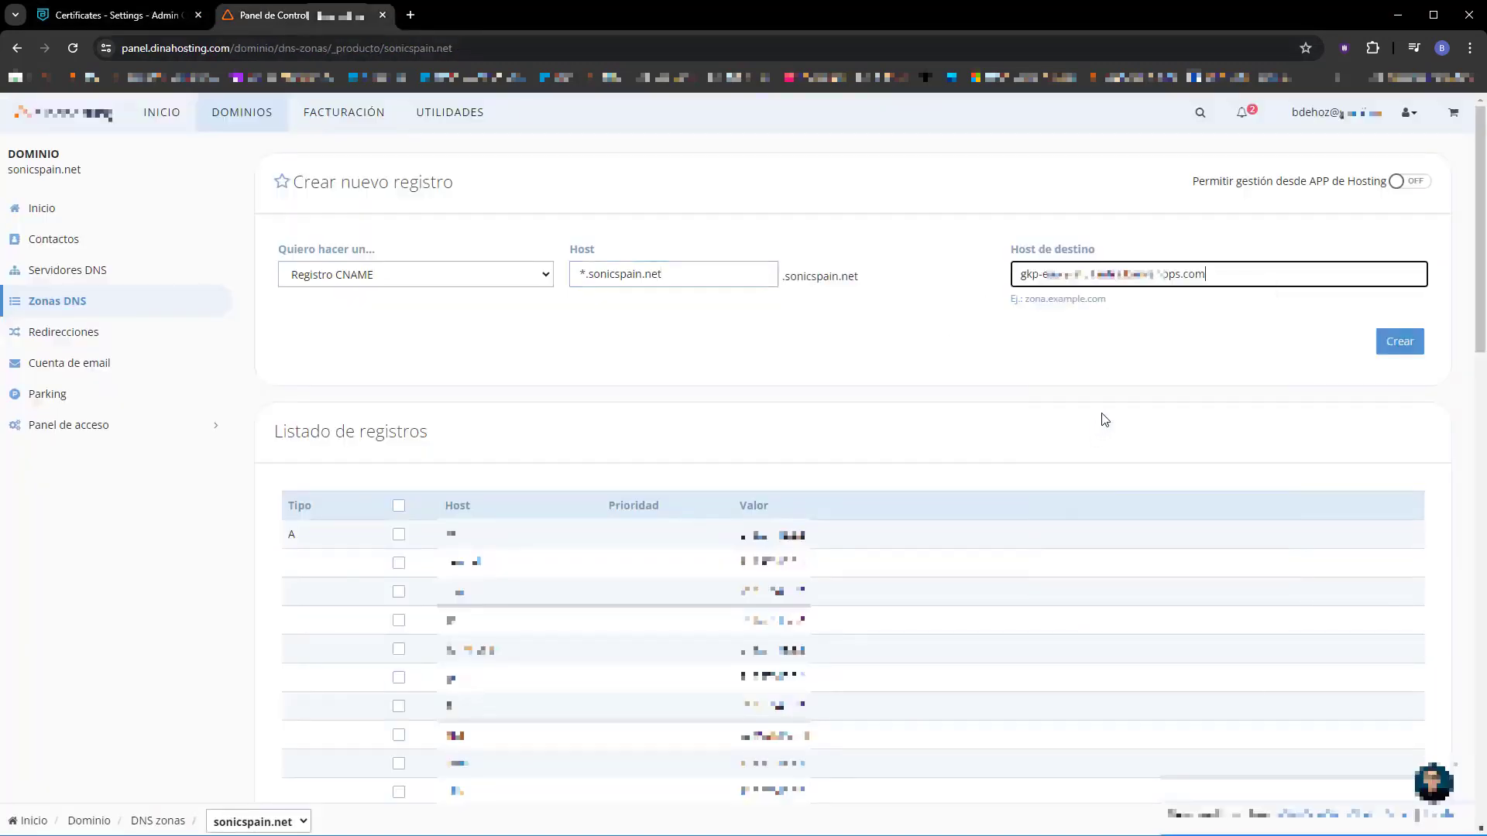
pyautogui.click(1402, 344)
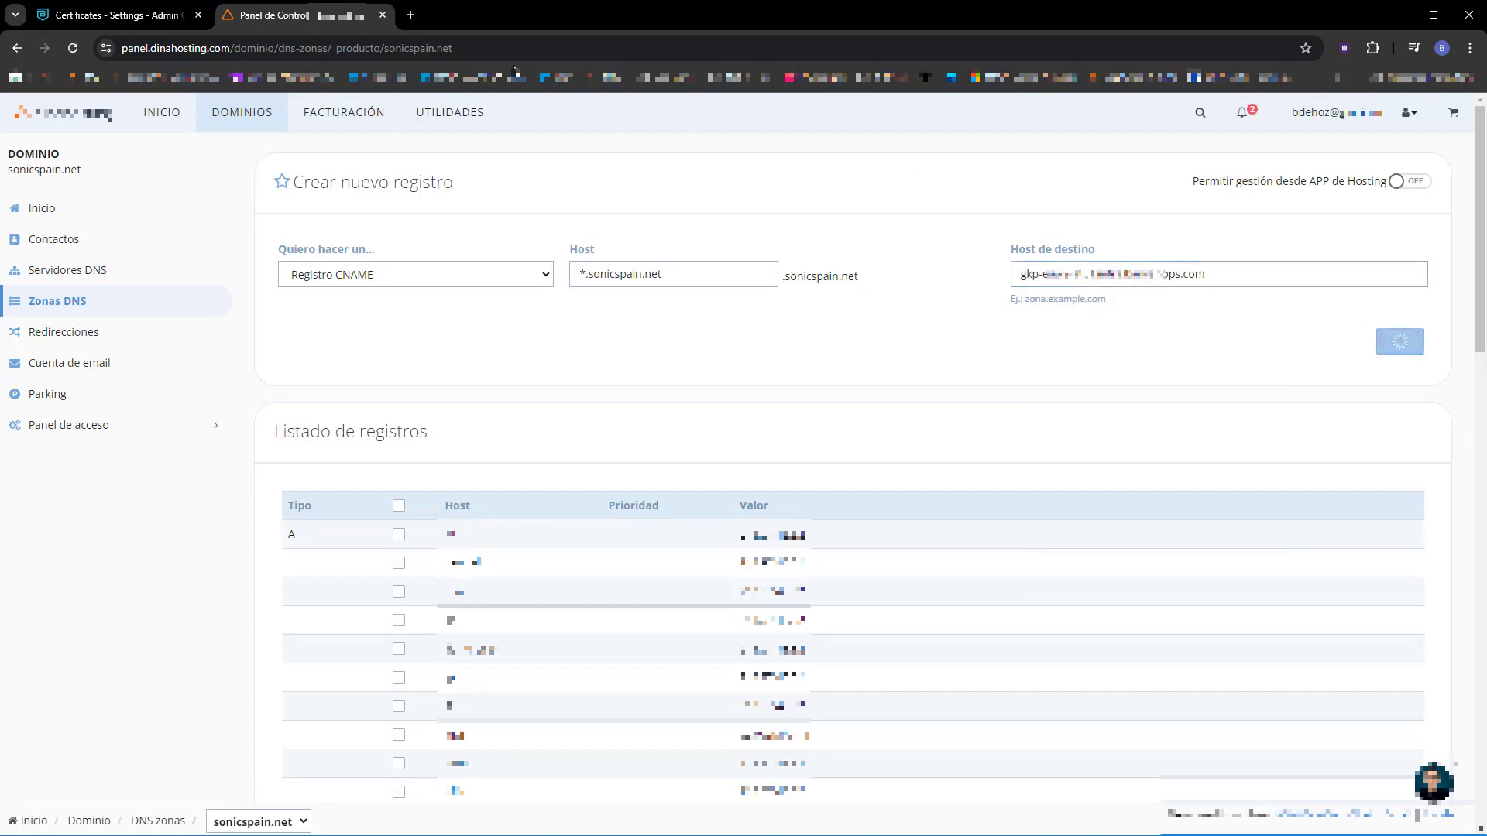
# - Copy the TXT record name from Cloud Secure Edge's DNS settings
pyautogui.click(144, 22)
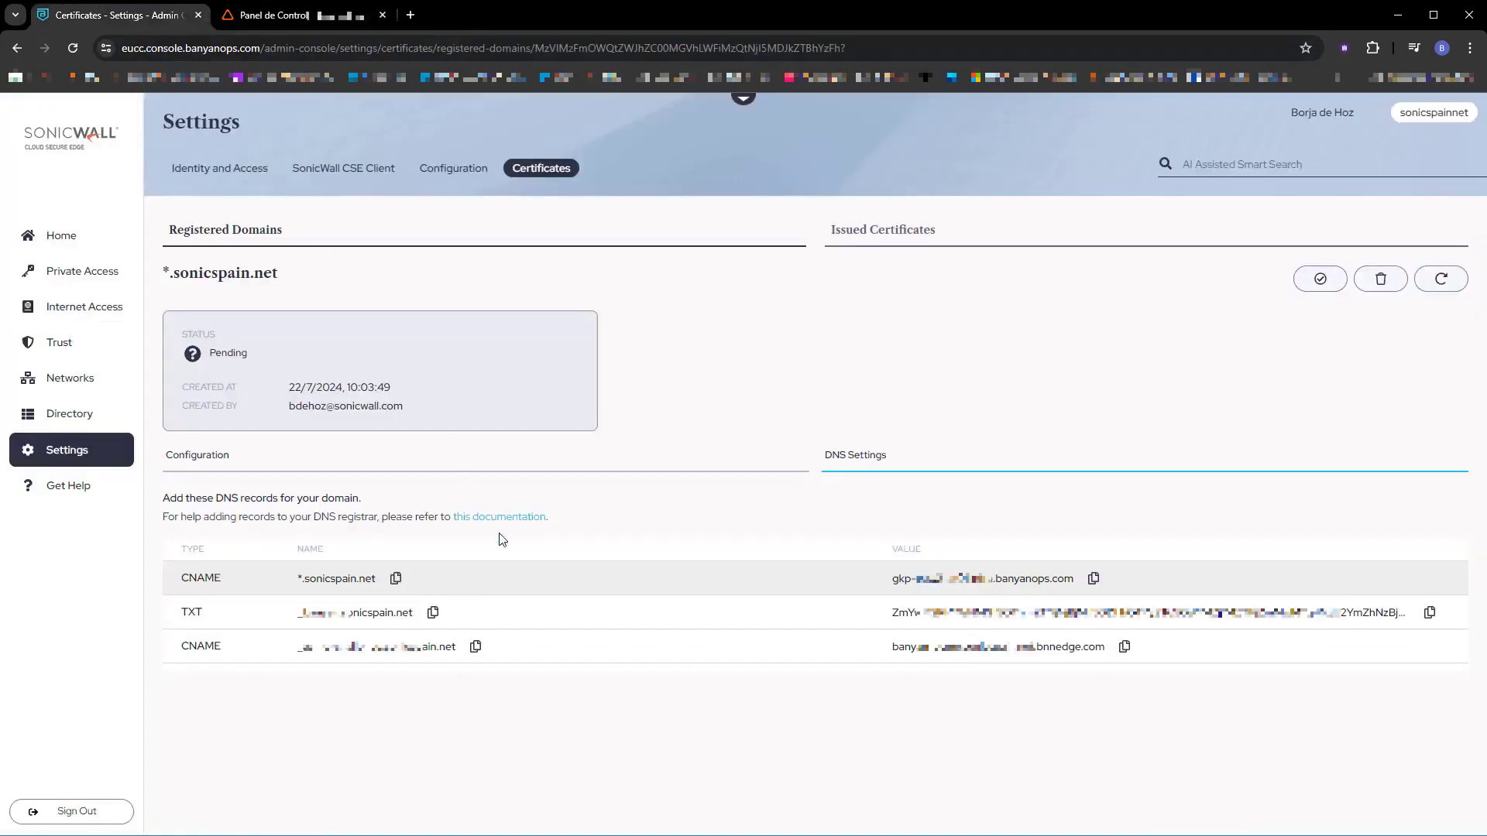
pyautogui.click(433, 612)
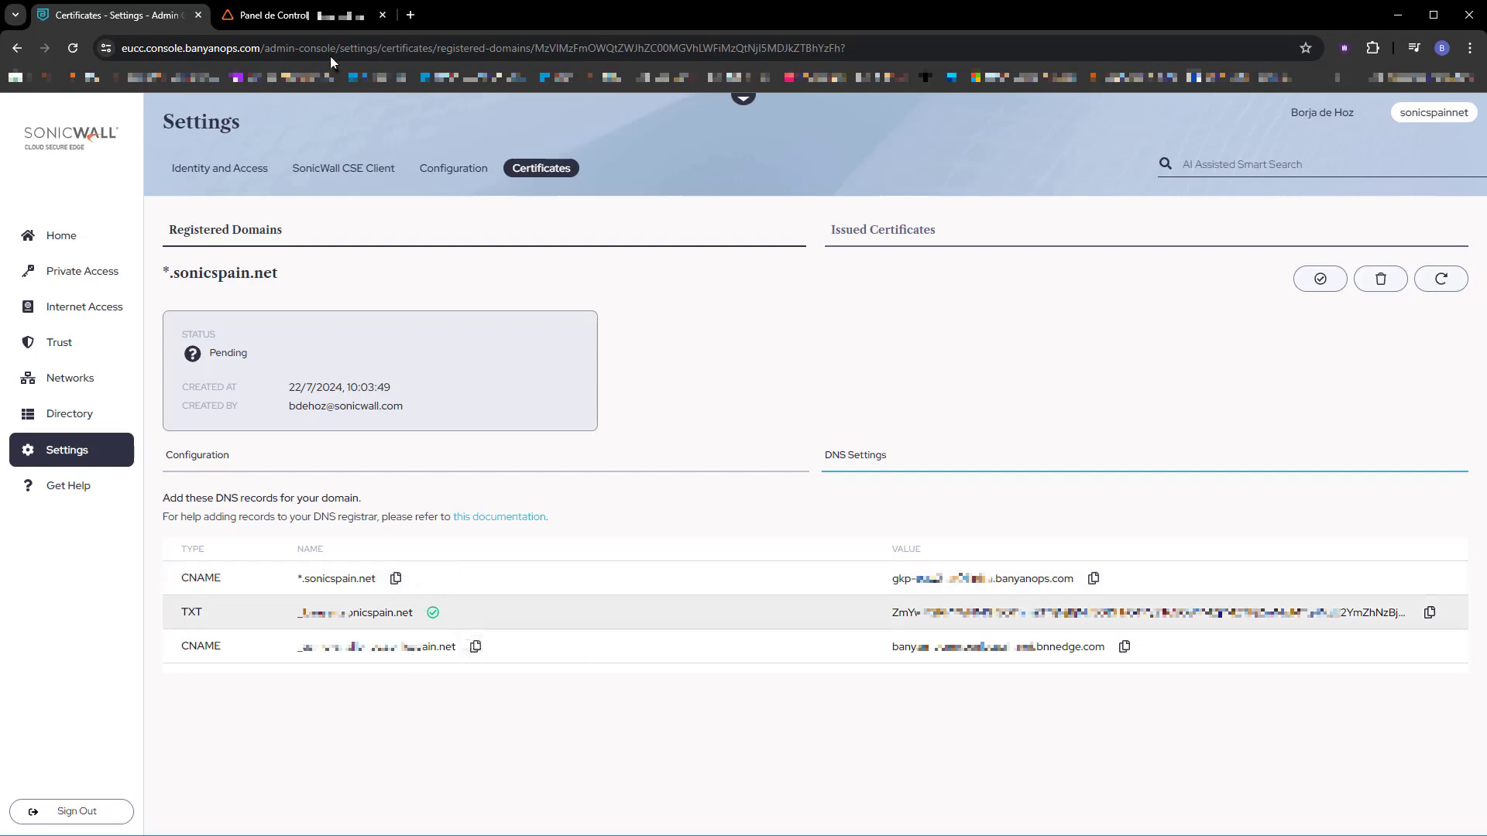
pyautogui.click(310, 17)
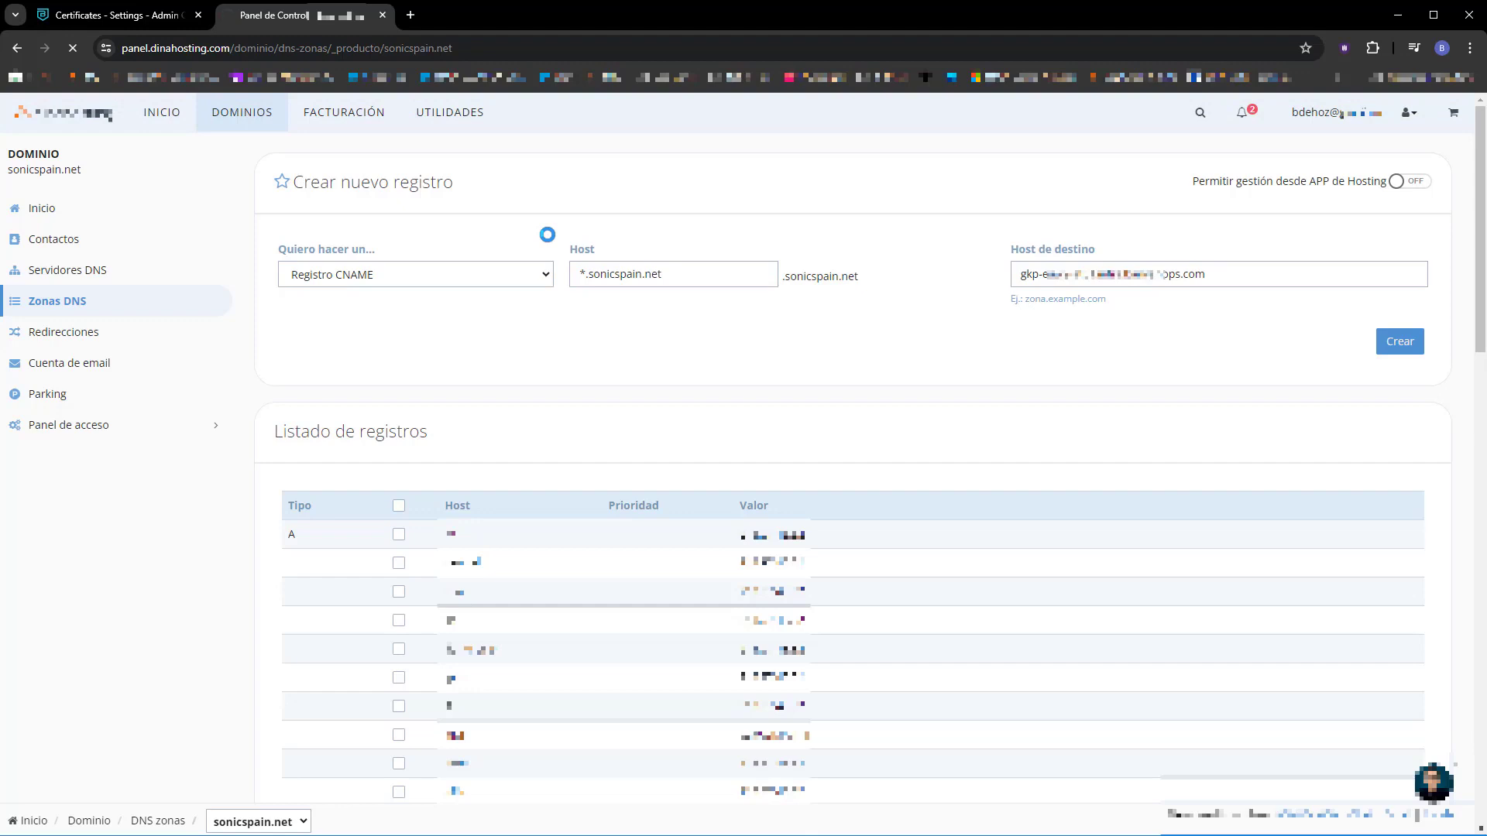
# - Bring up the record-type list in the reloaded sonicspain.net DNS zone form
pyautogui.click(547, 275)
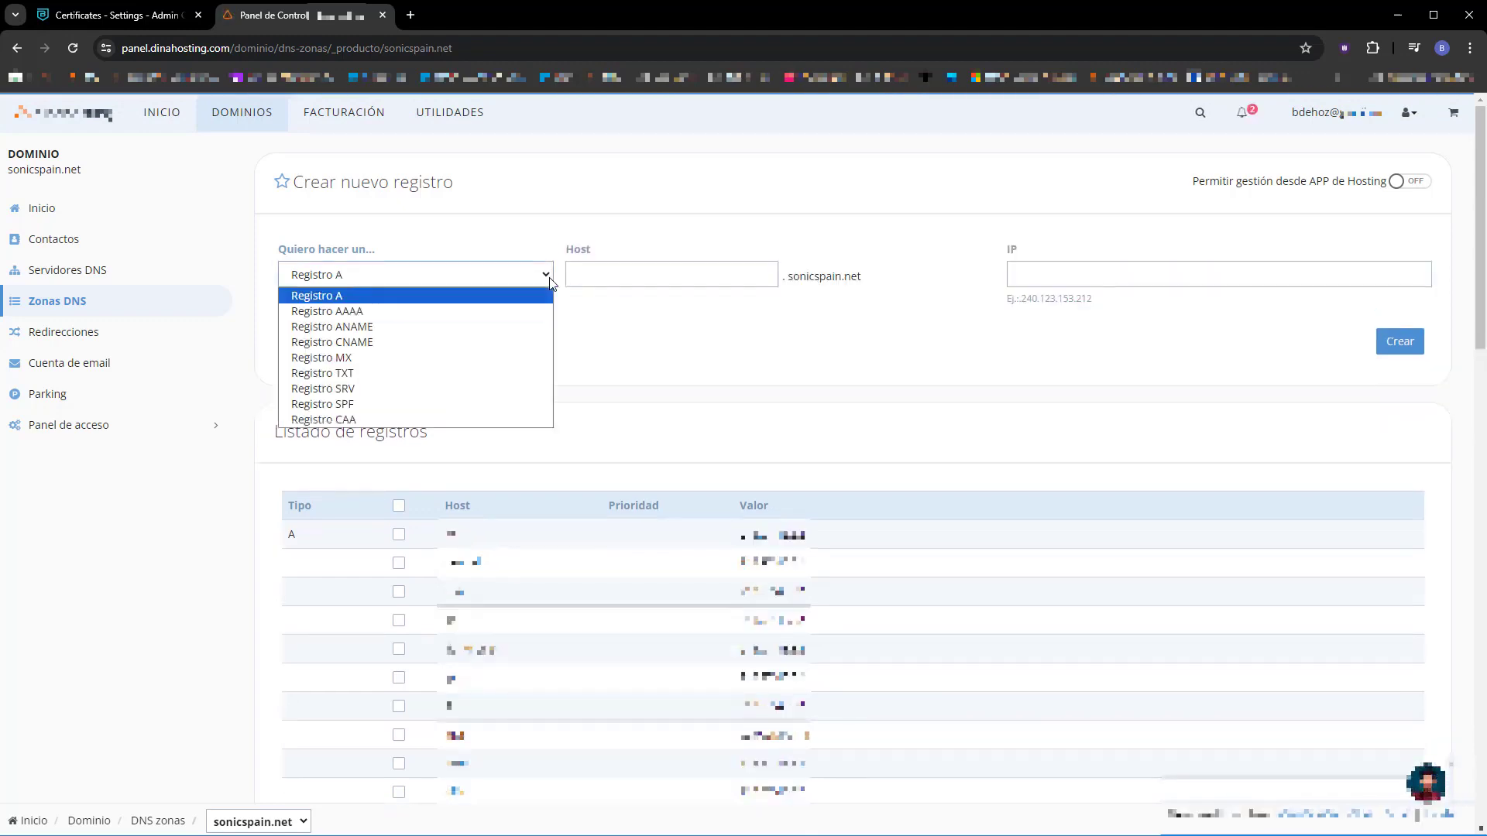
# - Select Registro TXT and clear a wrongly pasted text string
pyautogui.click(430, 373)
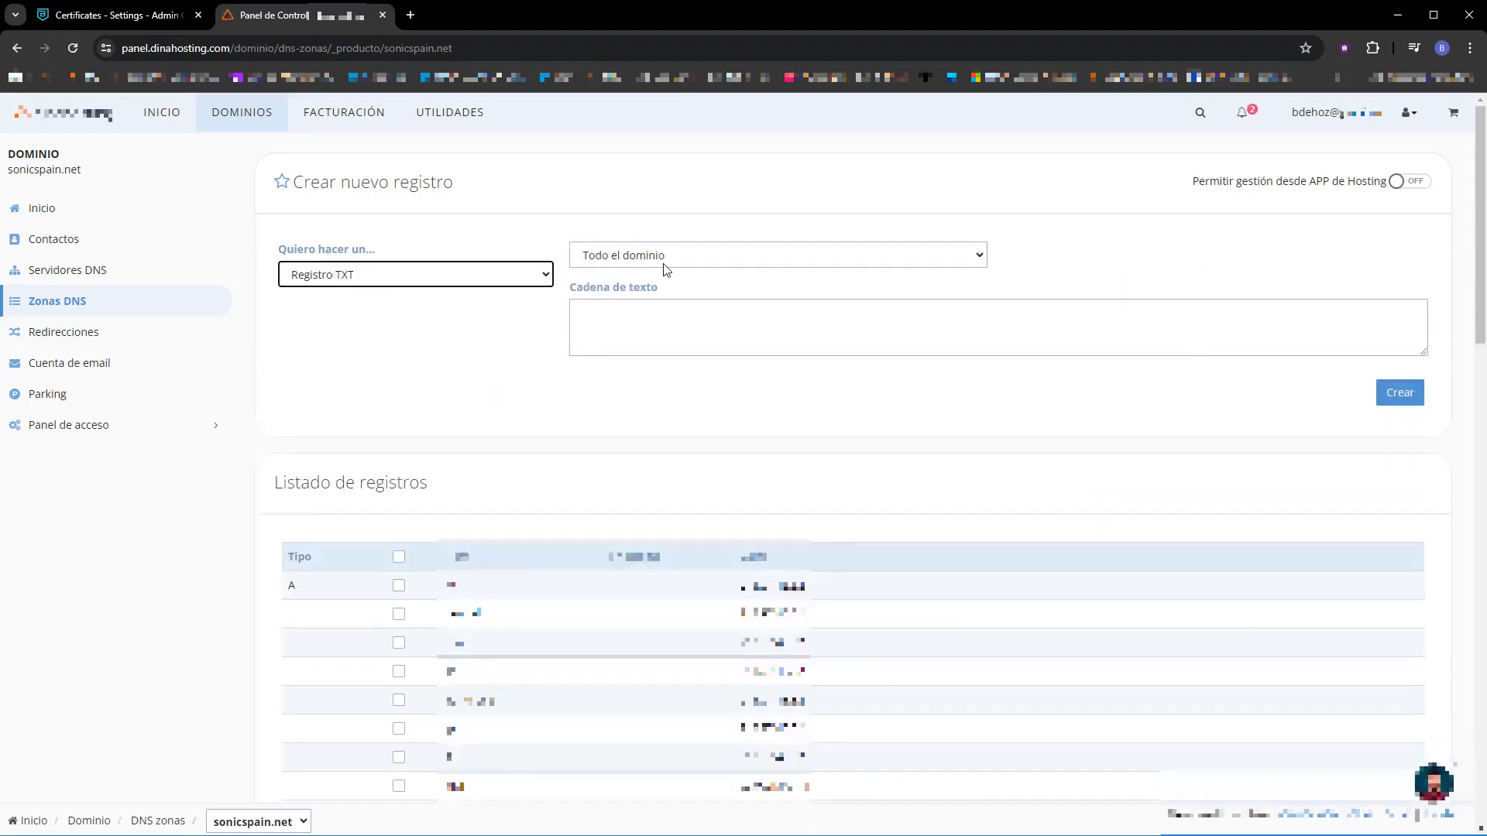
pyautogui.click(669, 311)
pyautogui.rightClick(668, 311)
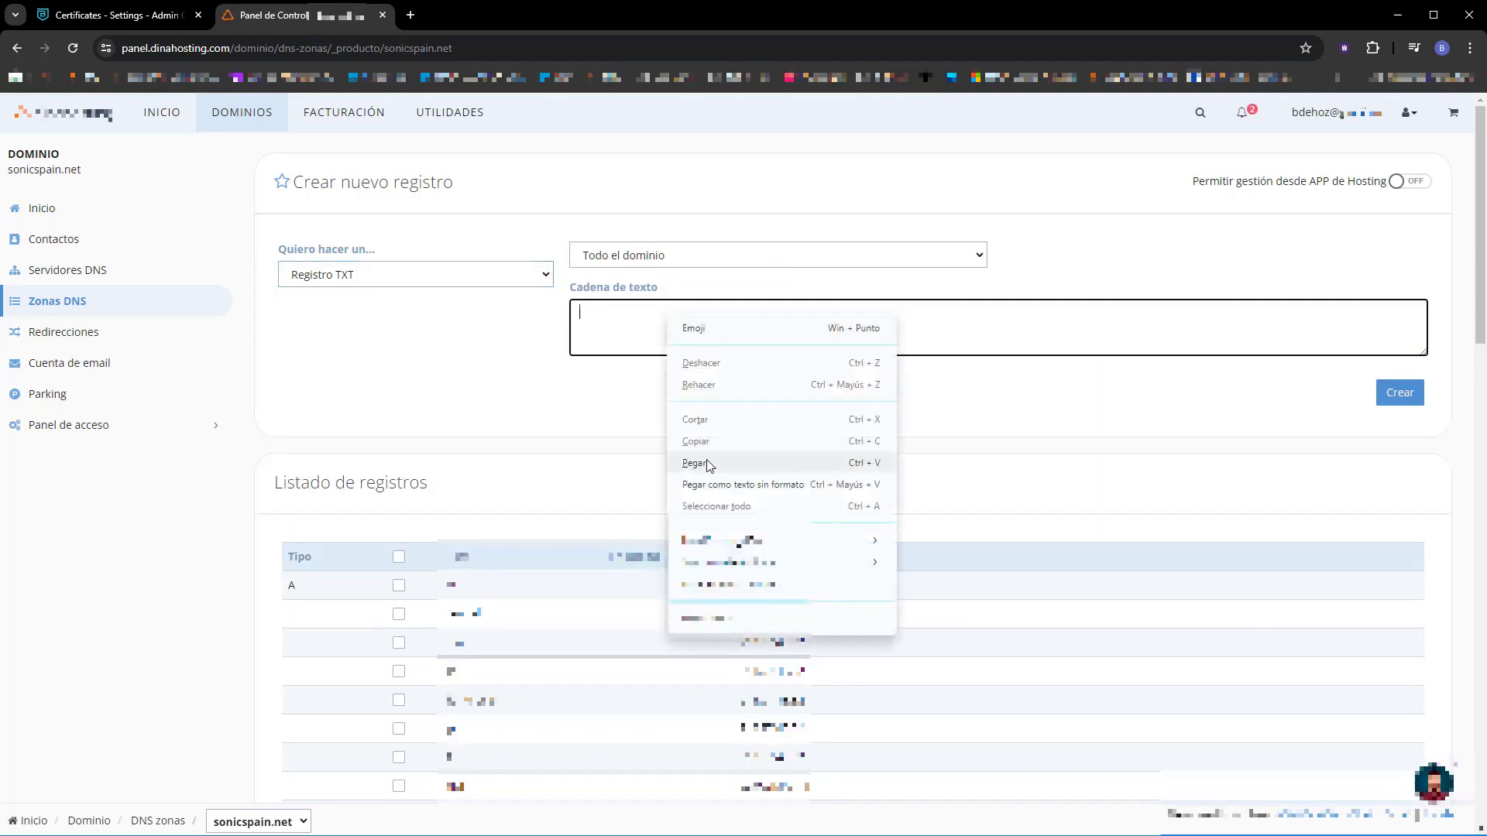
pyautogui.click(704, 459)
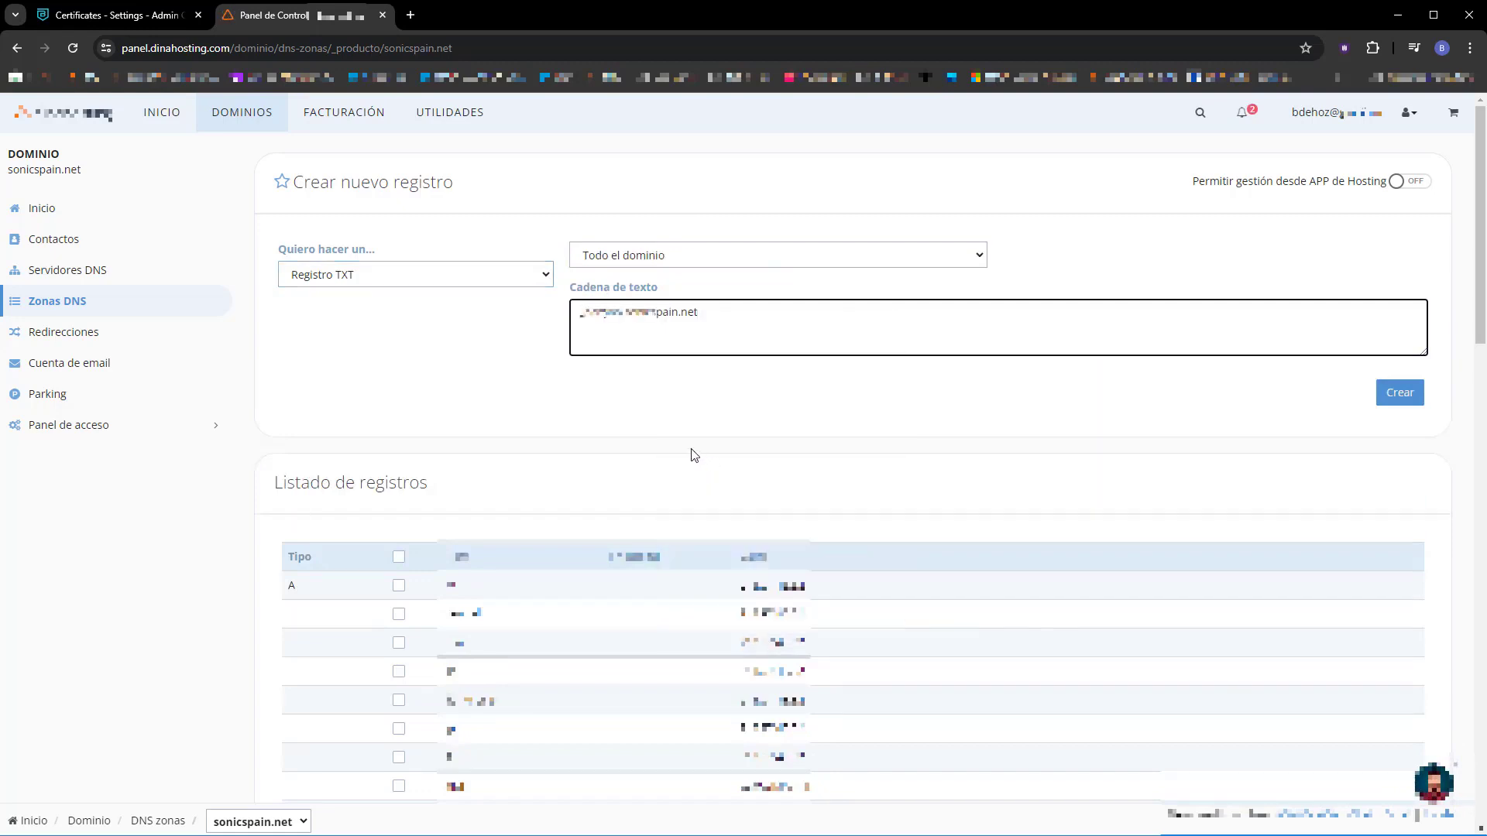
pyautogui.click(160, 17)
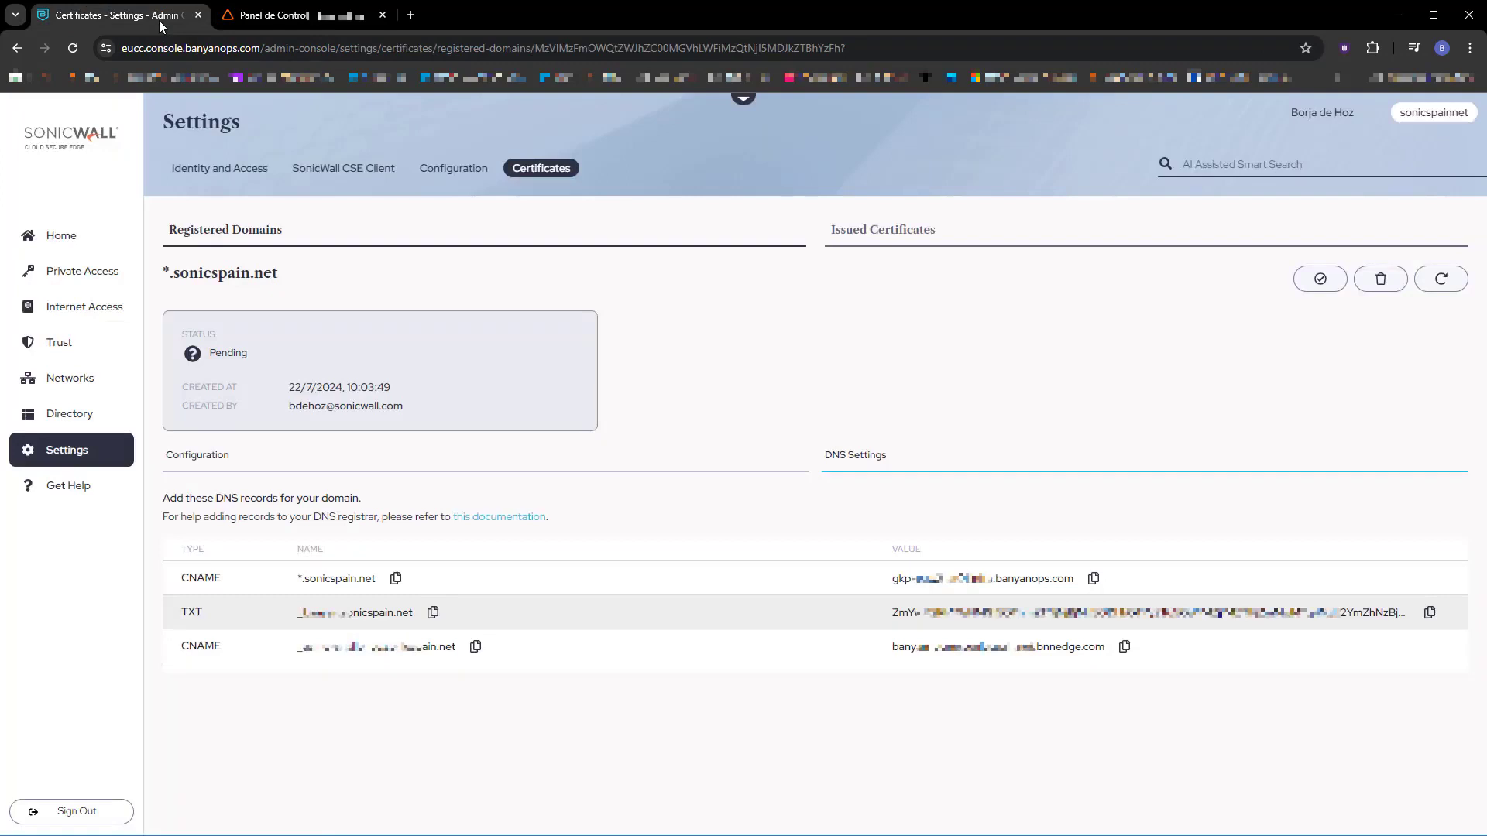
pyautogui.click(1429, 613)
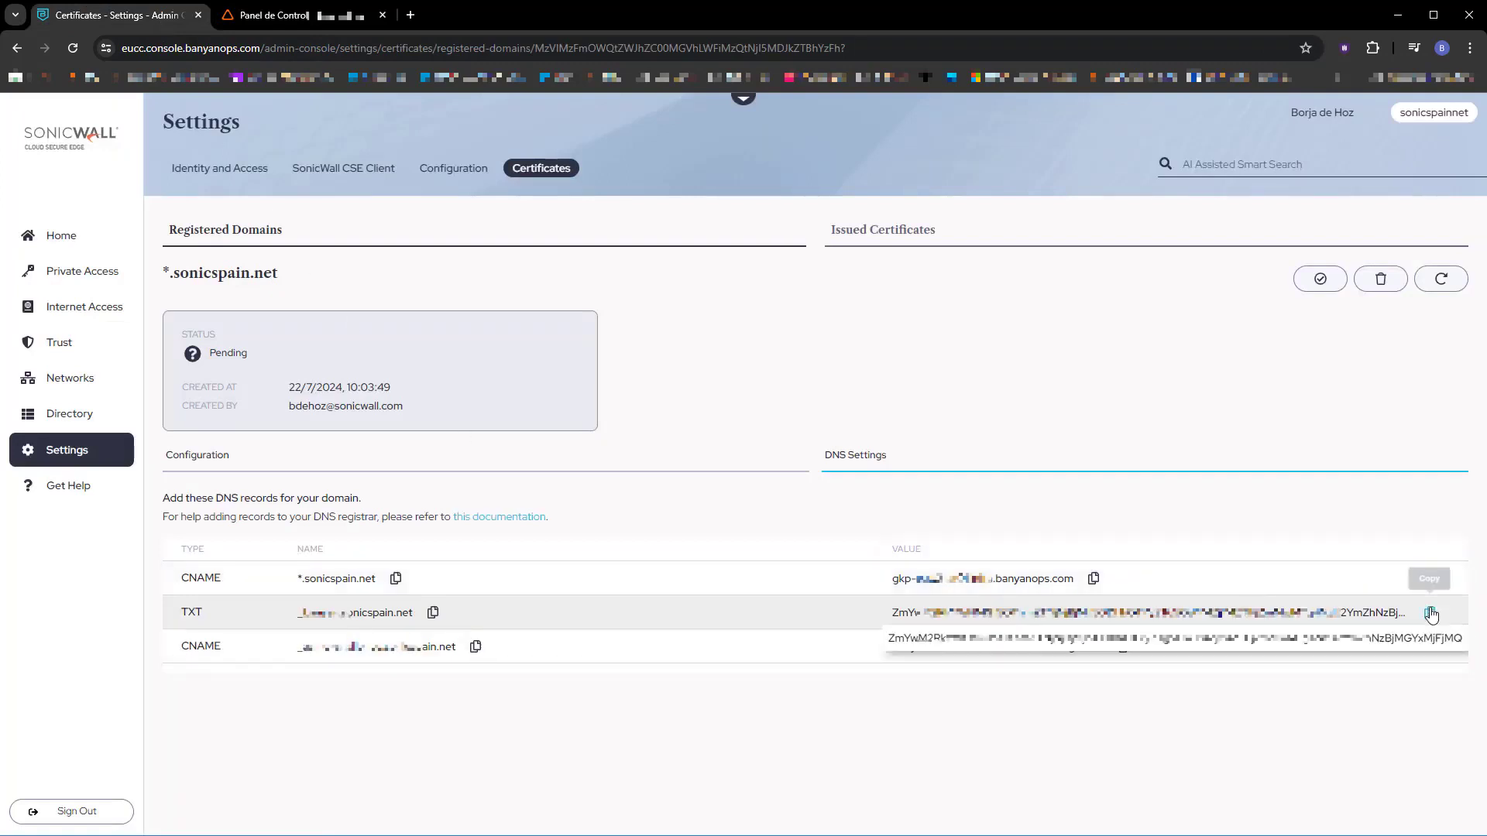
pyautogui.click(261, 20)
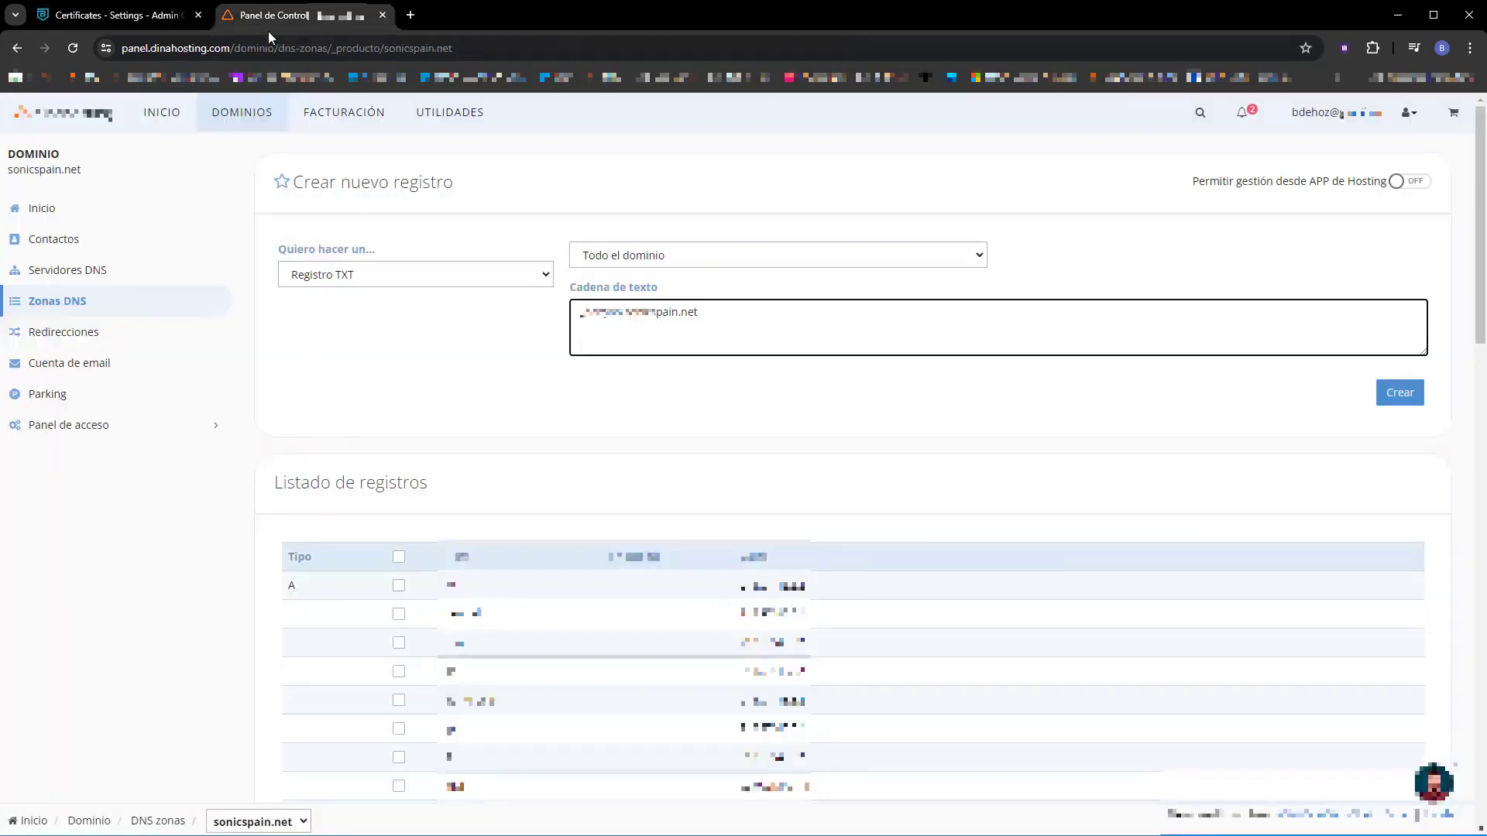
pyautogui.click(707, 267)
pyautogui.click(688, 289)
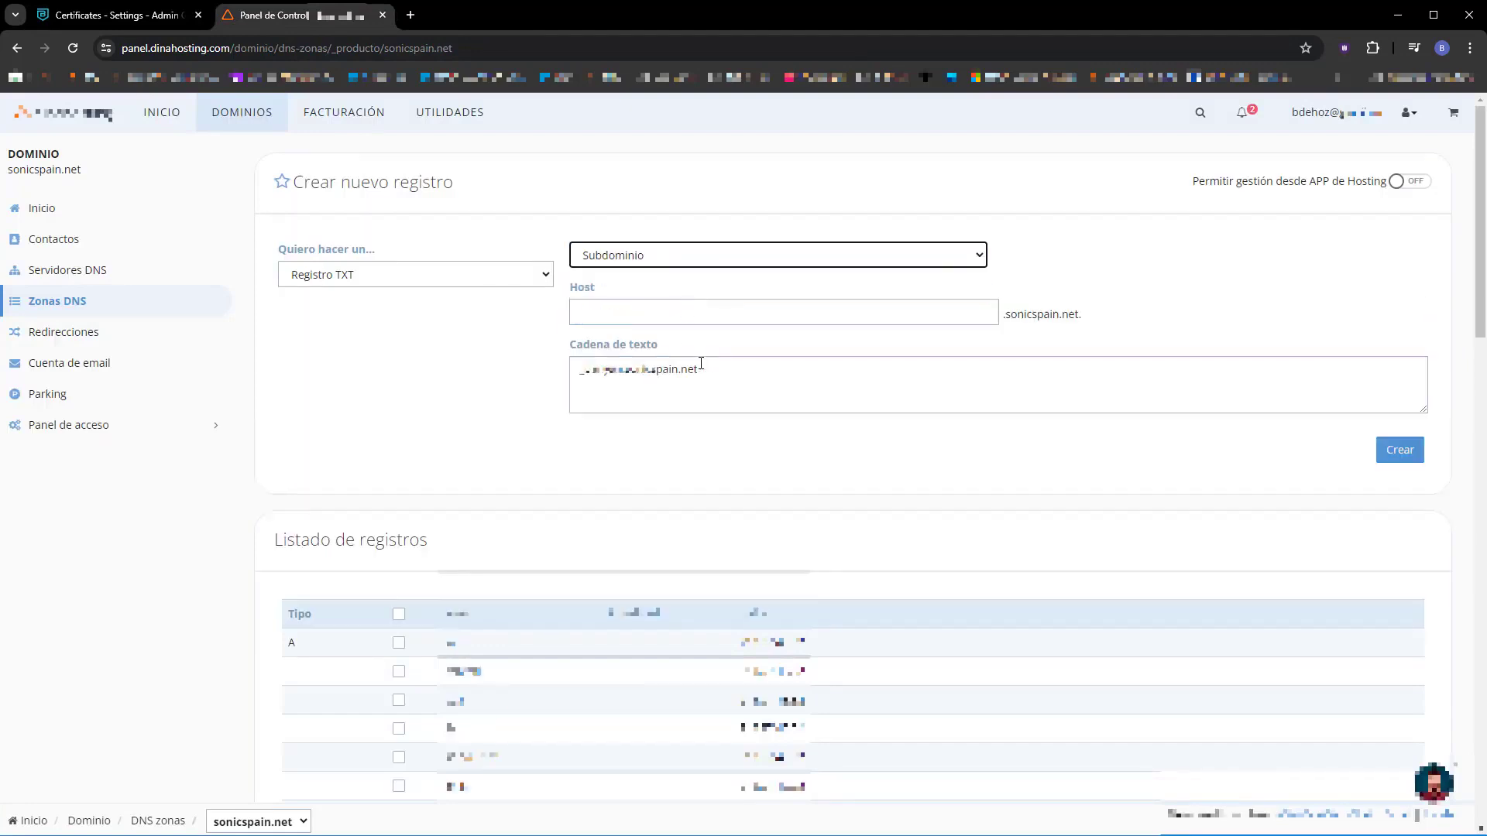
pyautogui.click(739, 373)
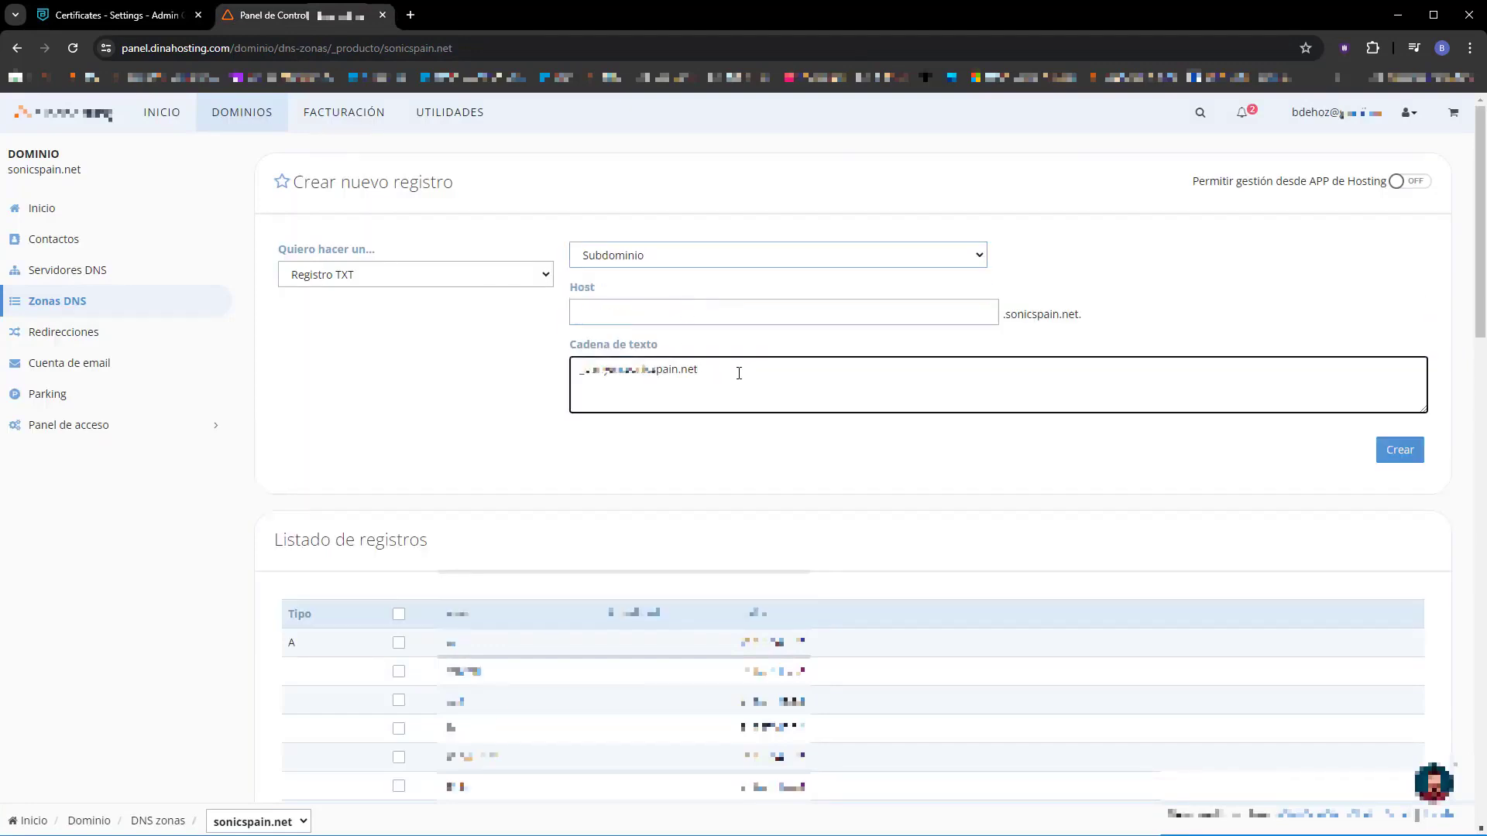
pyautogui.hotkey('ctrl', 'a')
pyautogui.press('BackSpace')
# - Scope the TXT record to Subdominio and paste the verification hostname as host
pyautogui.click(662, 267)
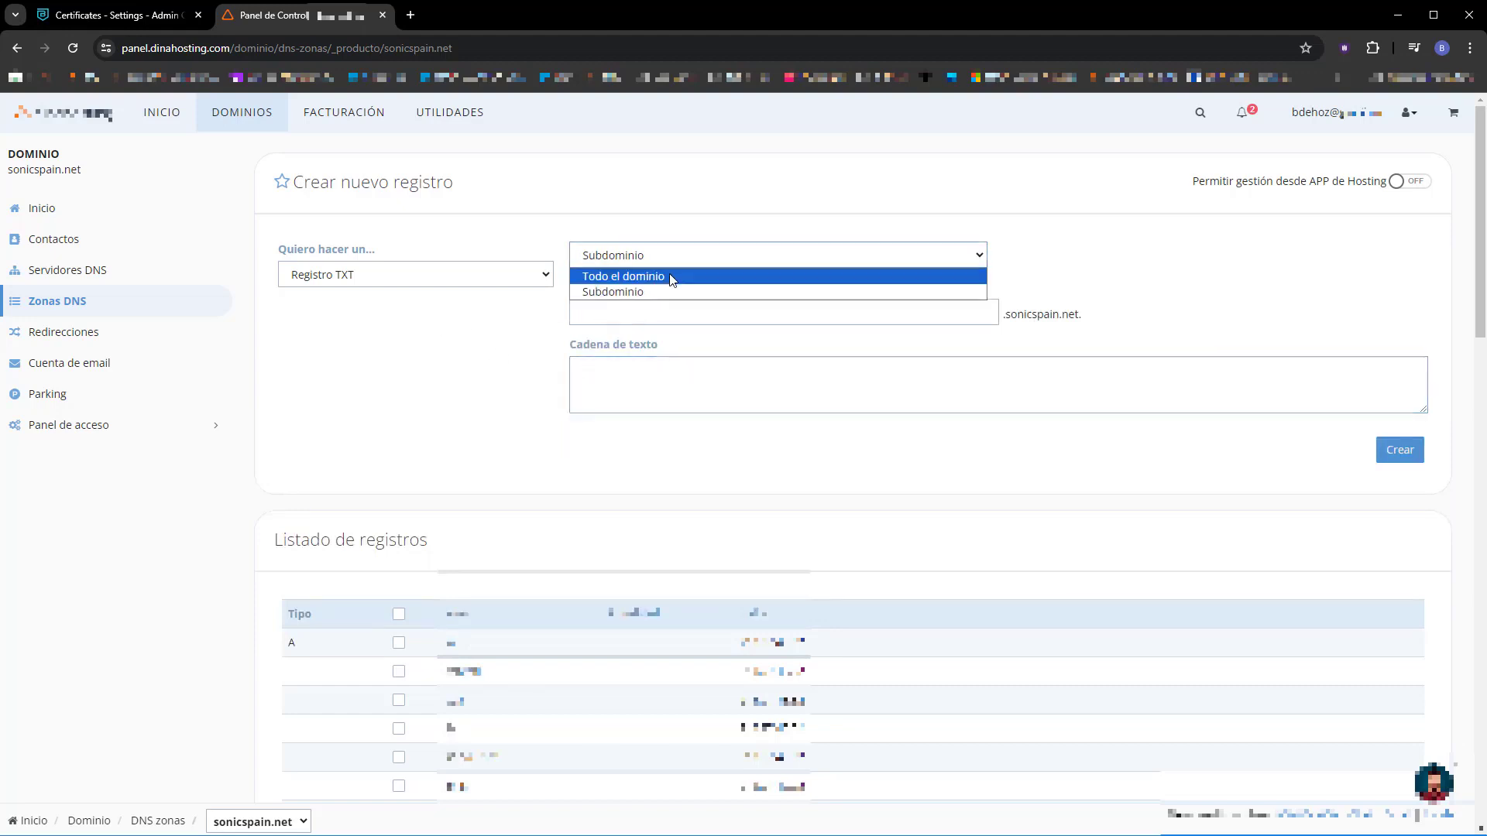
pyautogui.click(672, 277)
pyautogui.click(688, 257)
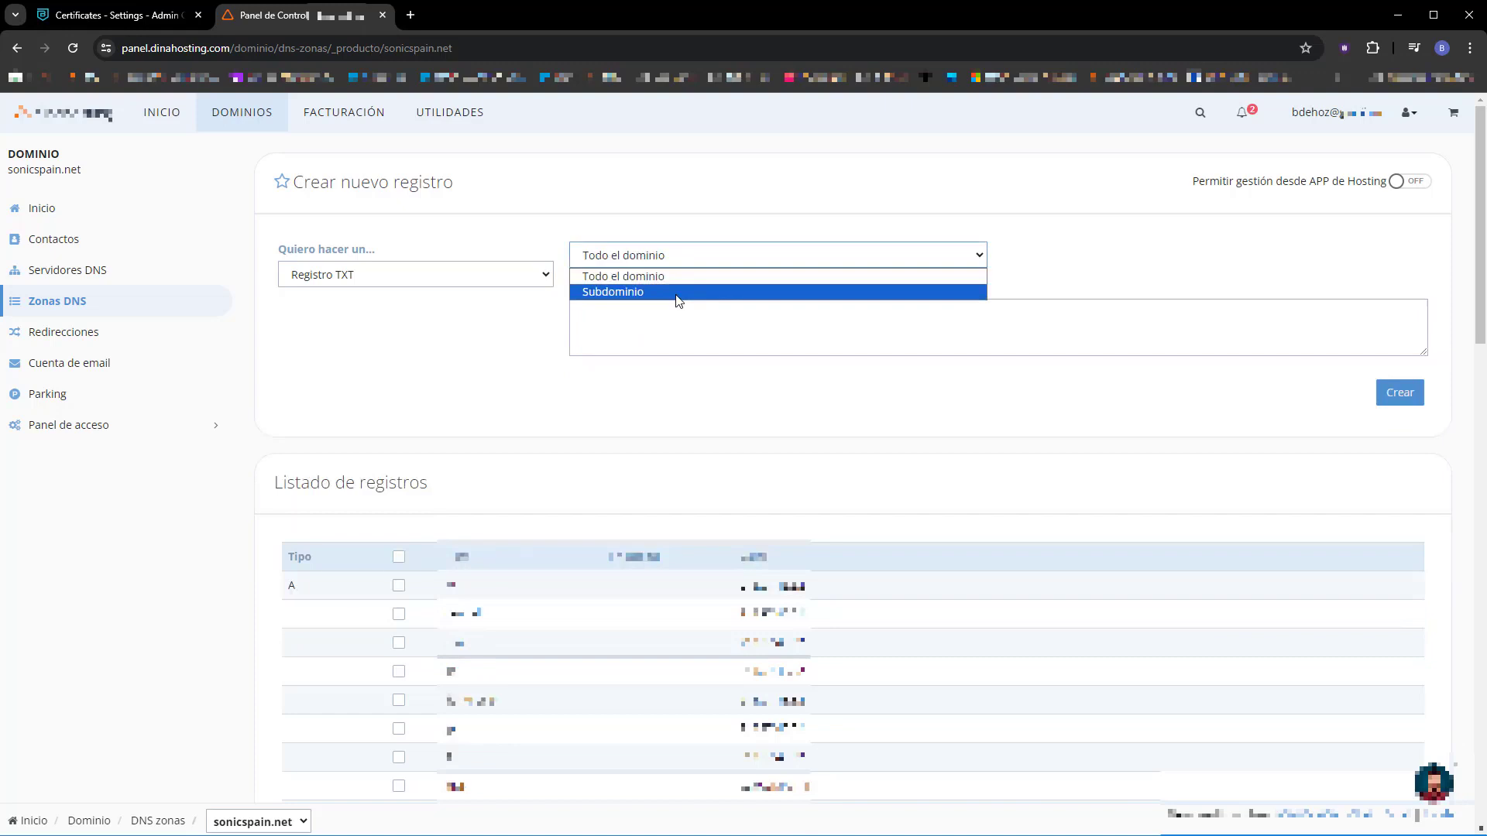
pyautogui.click(643, 293)
pyautogui.click(607, 309)
pyautogui.hotkey('ctrl', 'v')
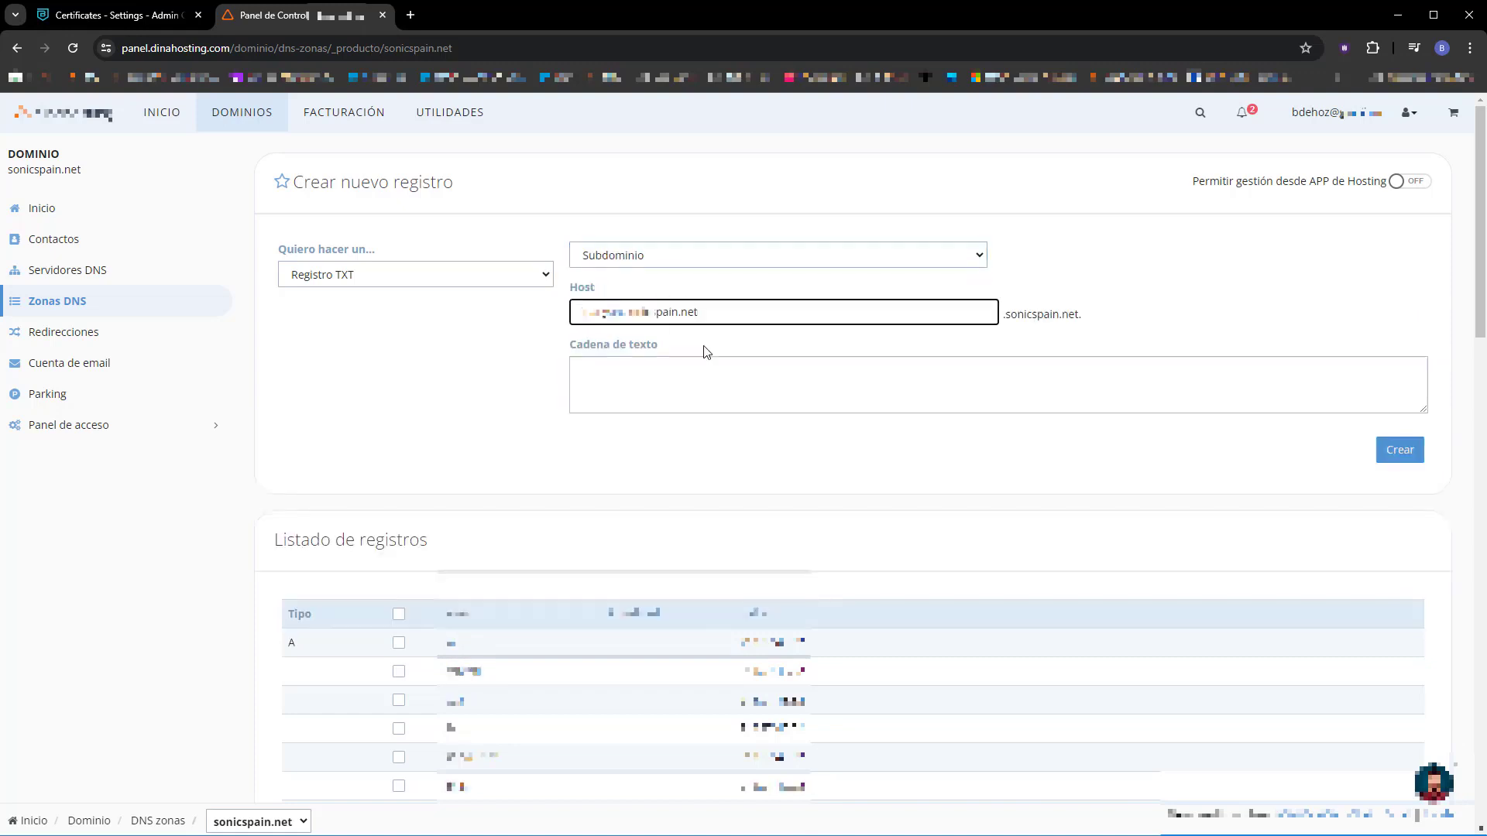
# - Paste the Cloud Secure Edge TXT value into Cadena de texto and create the record
pyautogui.click(154, 23)
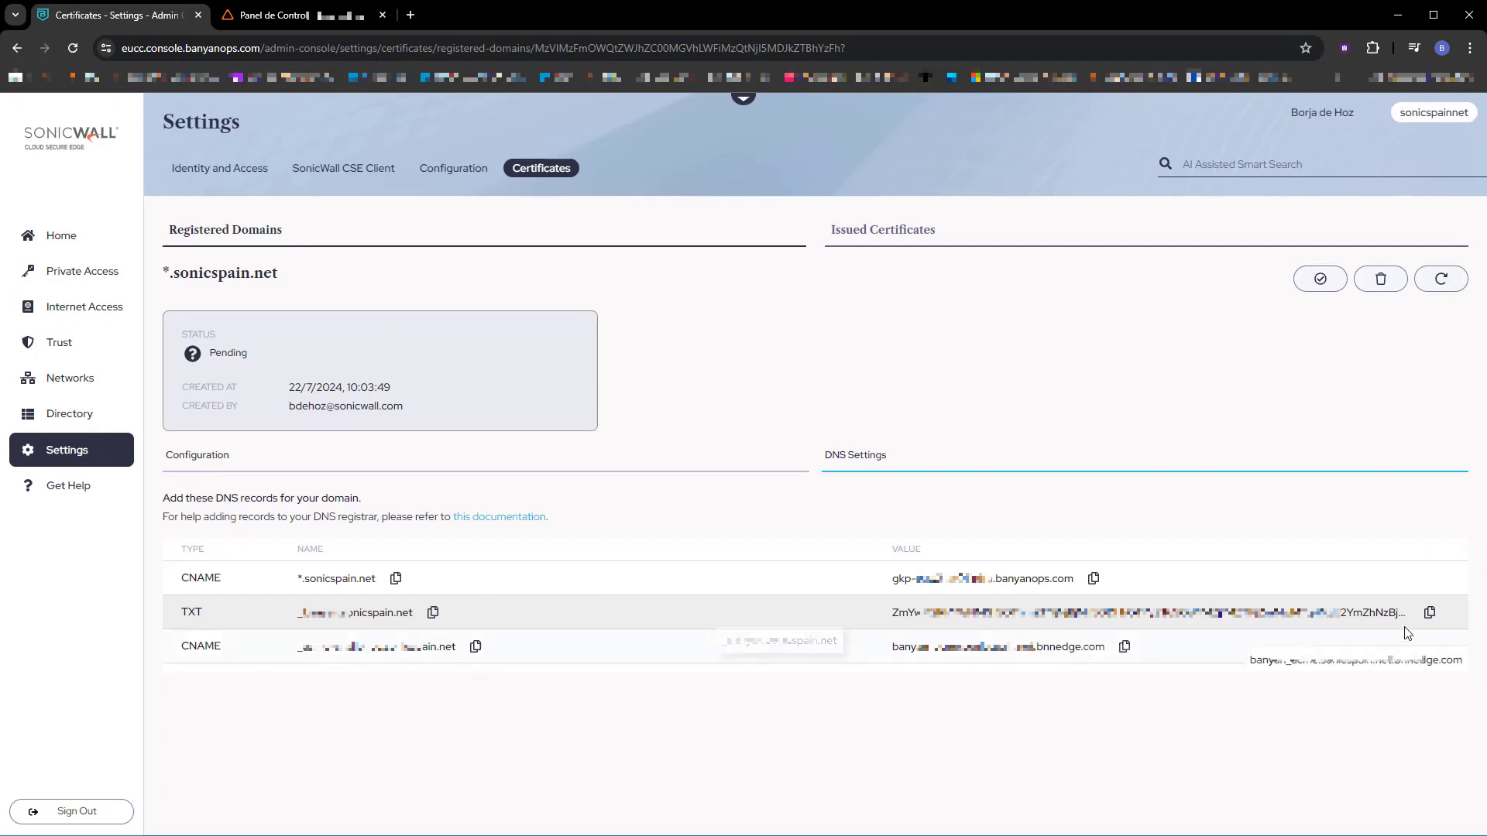
pyautogui.click(1431, 614)
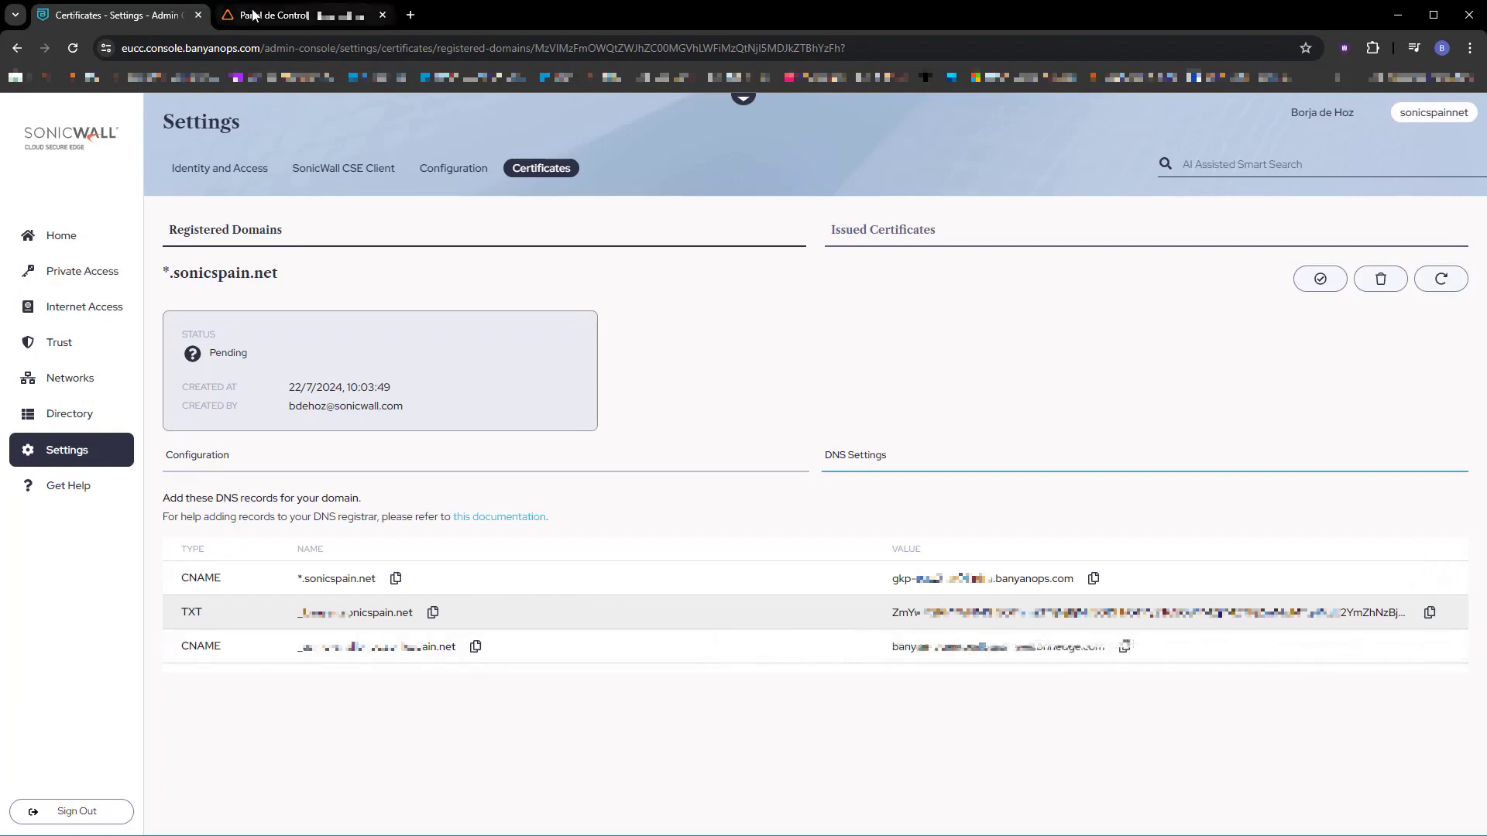
pyautogui.click(271, 15)
pyautogui.click(735, 392)
pyautogui.rightClick(708, 390)
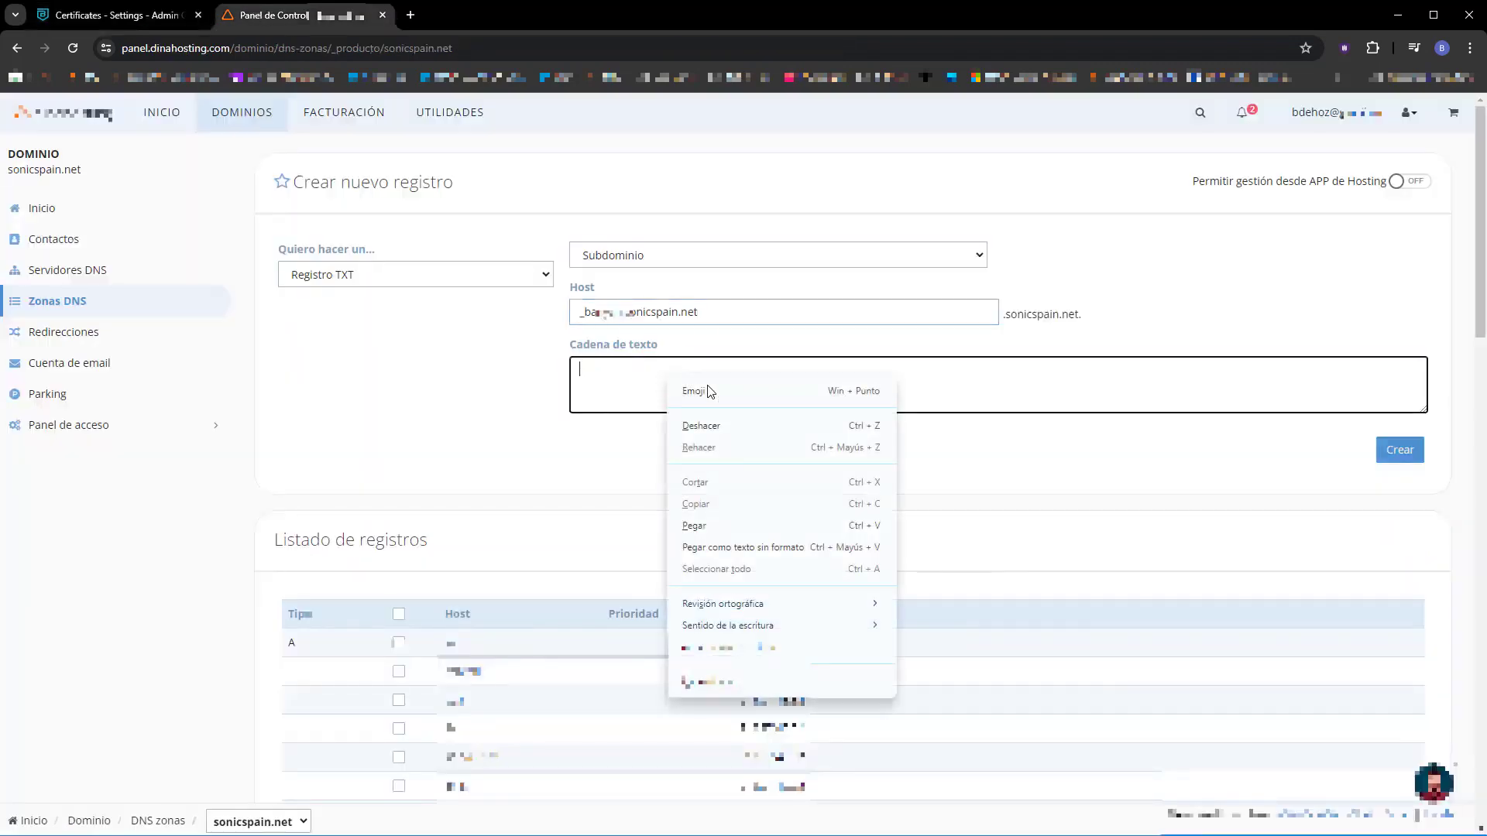
pyautogui.click(717, 516)
pyautogui.click(1391, 460)
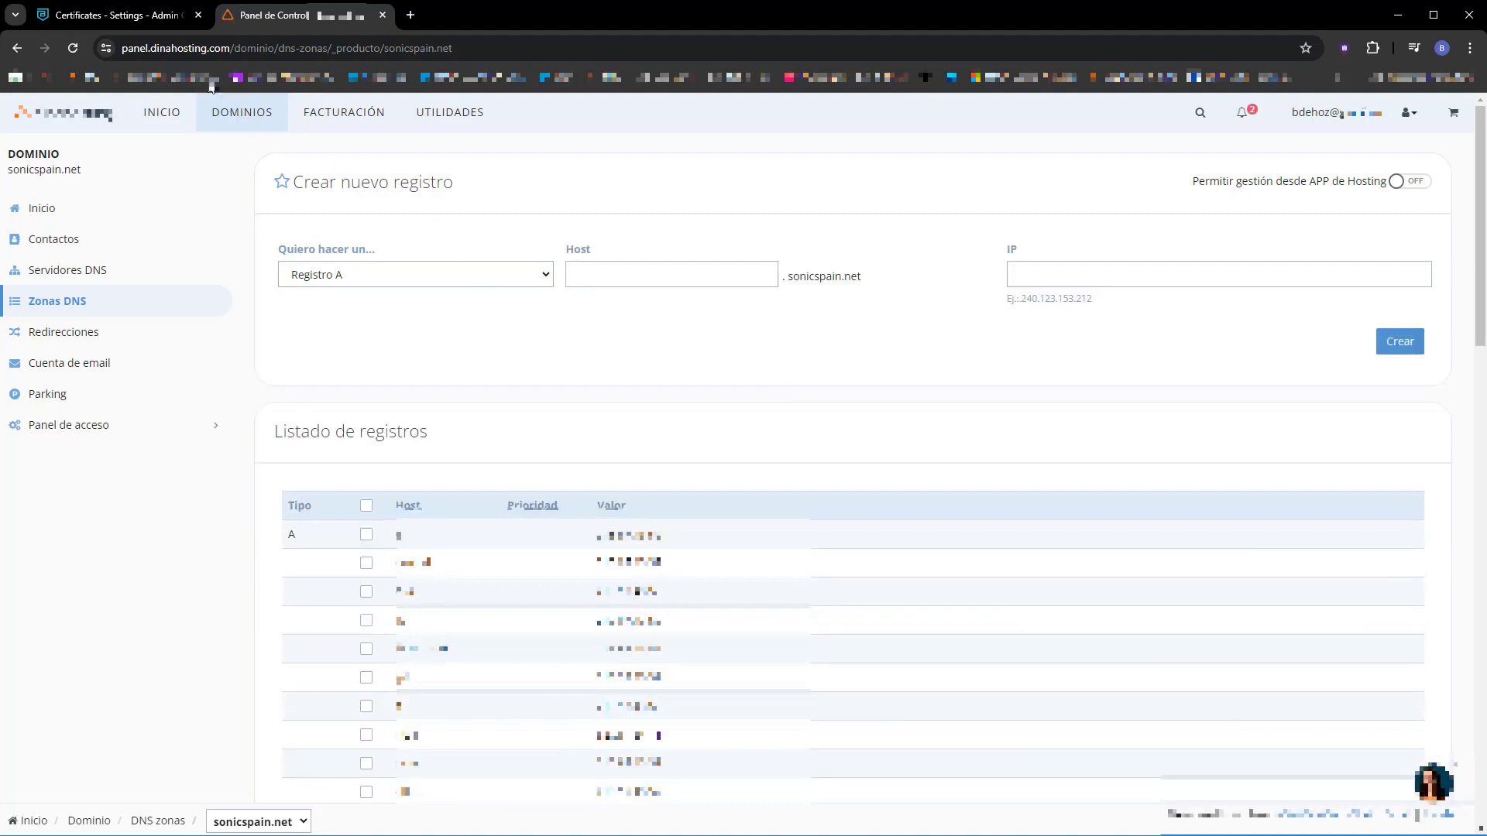
pyautogui.click(158, 15)
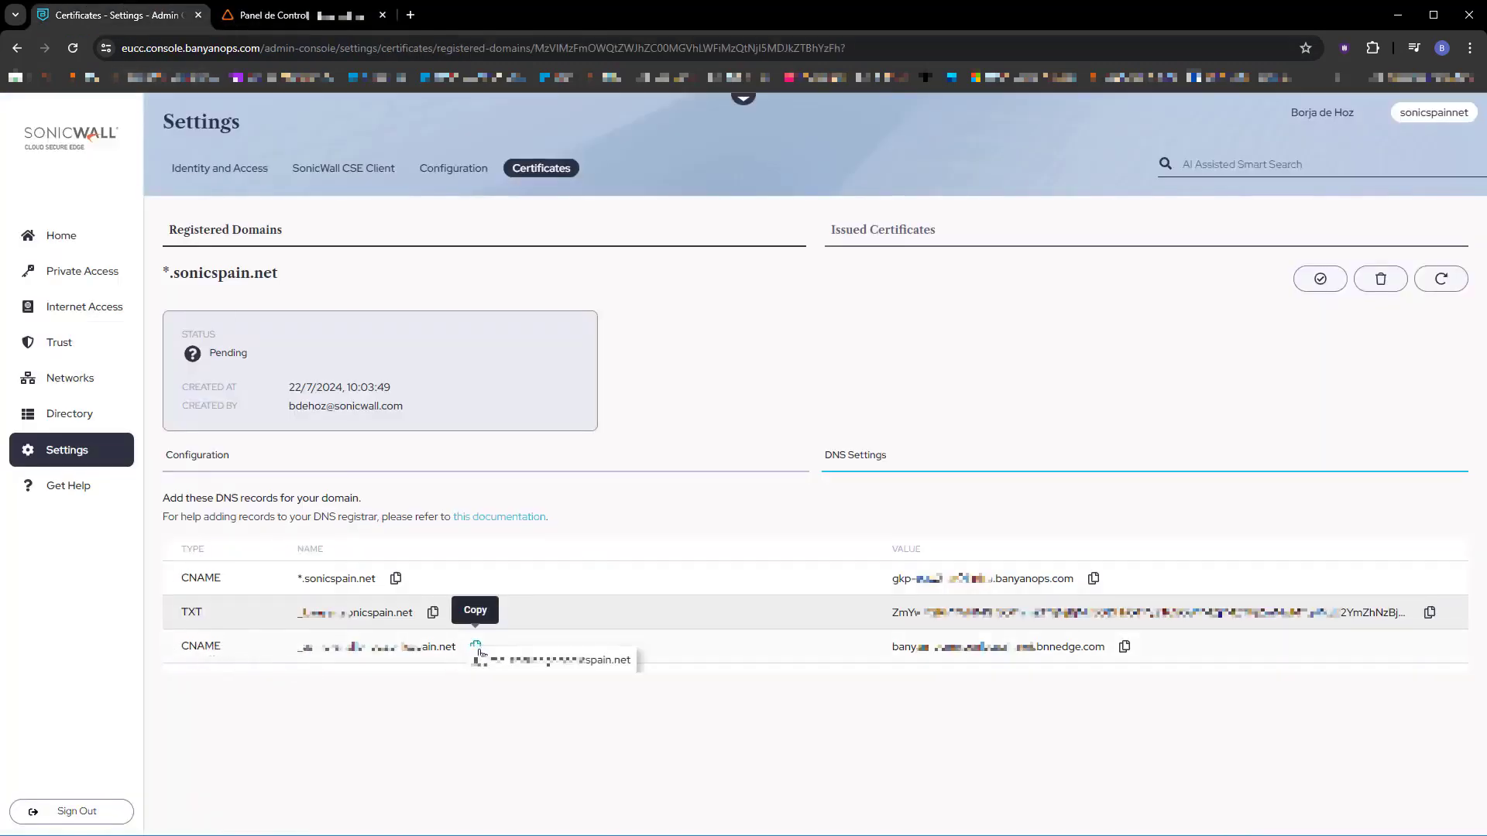
# - Start a Dinahosting CNAME record using the copied Cloud Secure Edge name as host
pyautogui.click(476, 647)
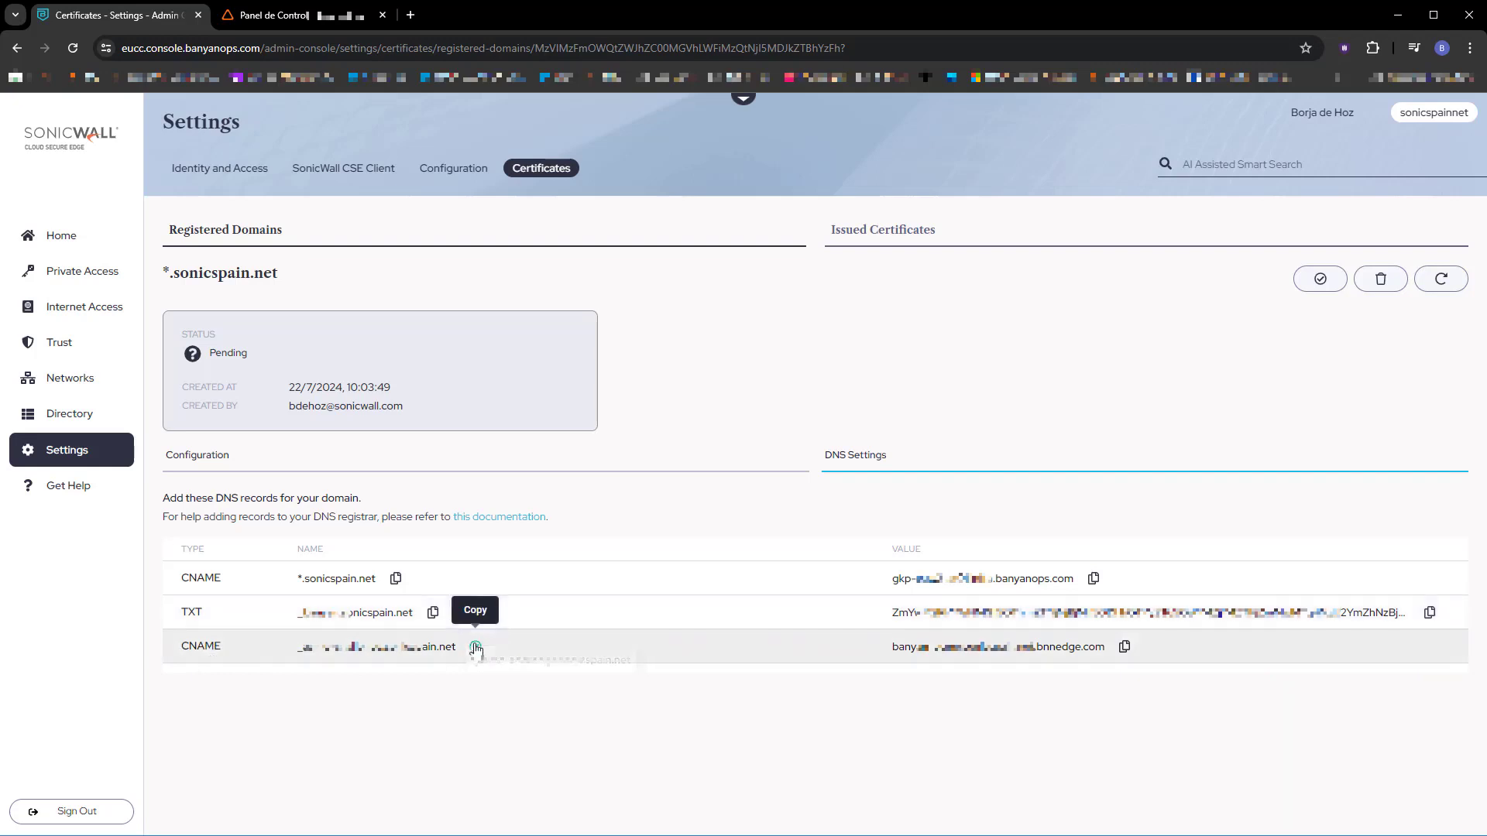
pyautogui.click(275, 15)
pyautogui.click(547, 277)
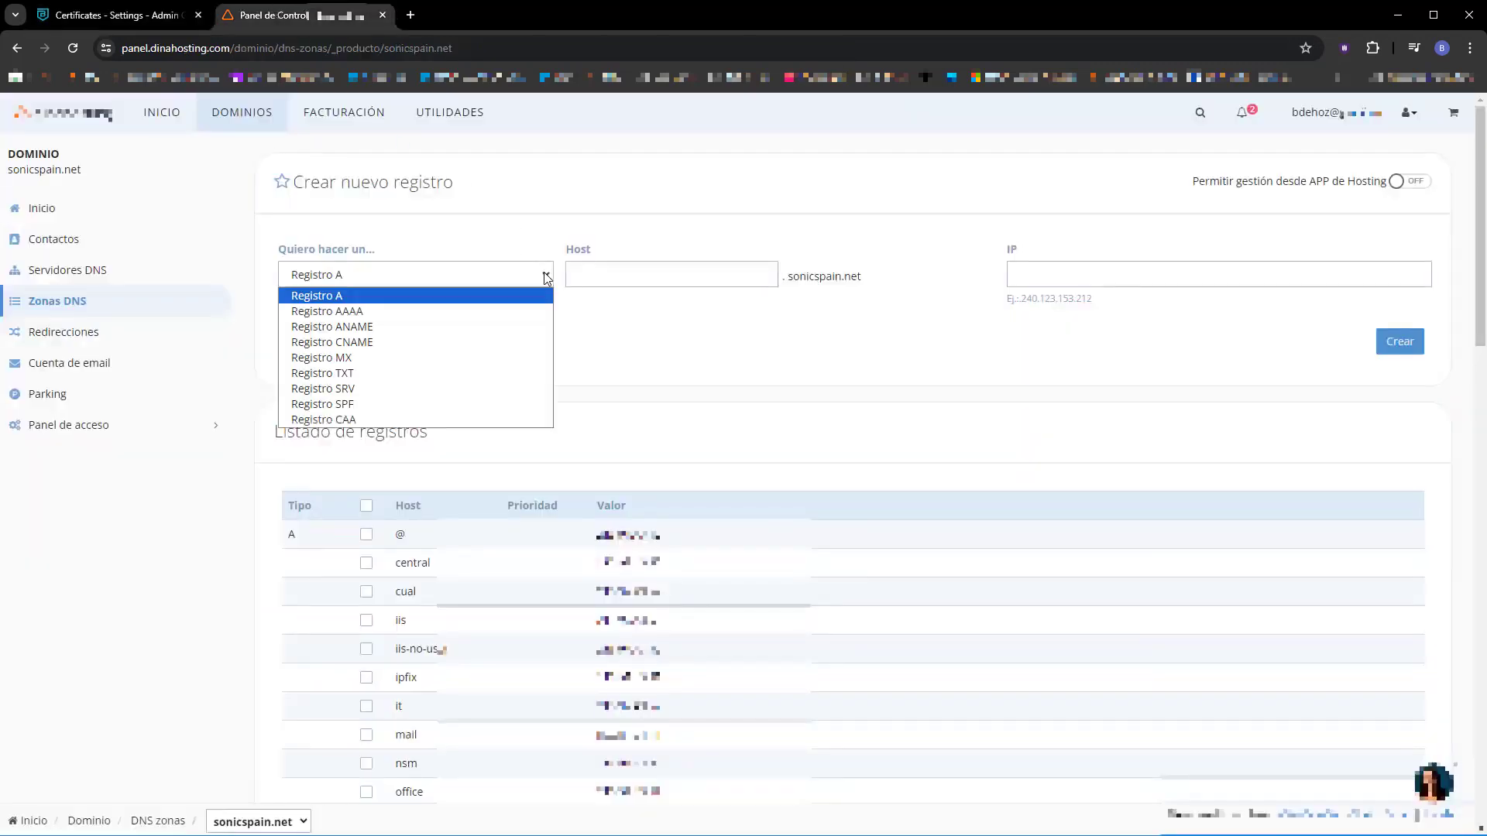
pyautogui.click(379, 342)
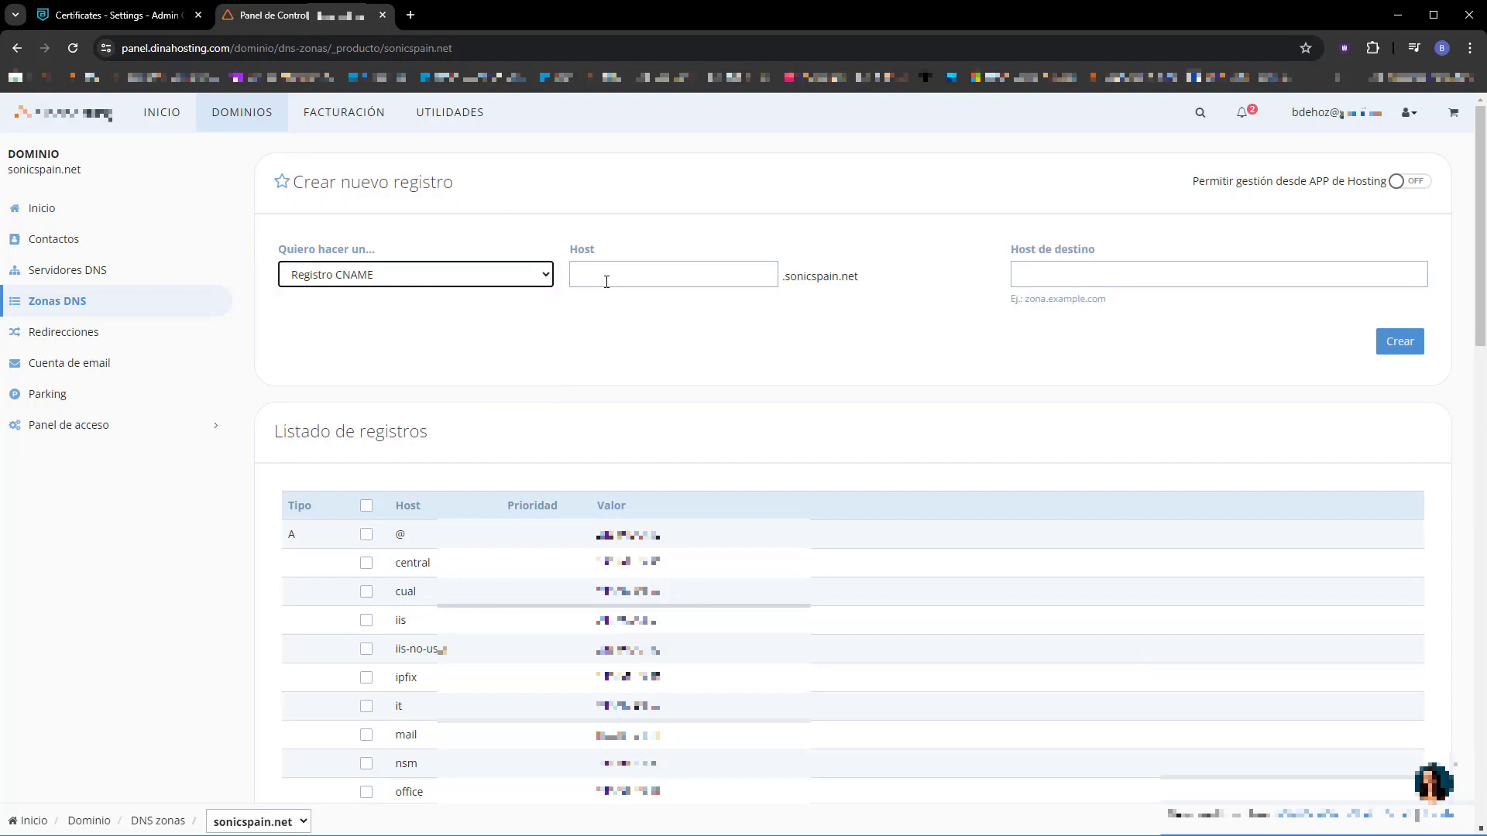
pyautogui.rightClick(632, 287)
pyautogui.click(647, 434)
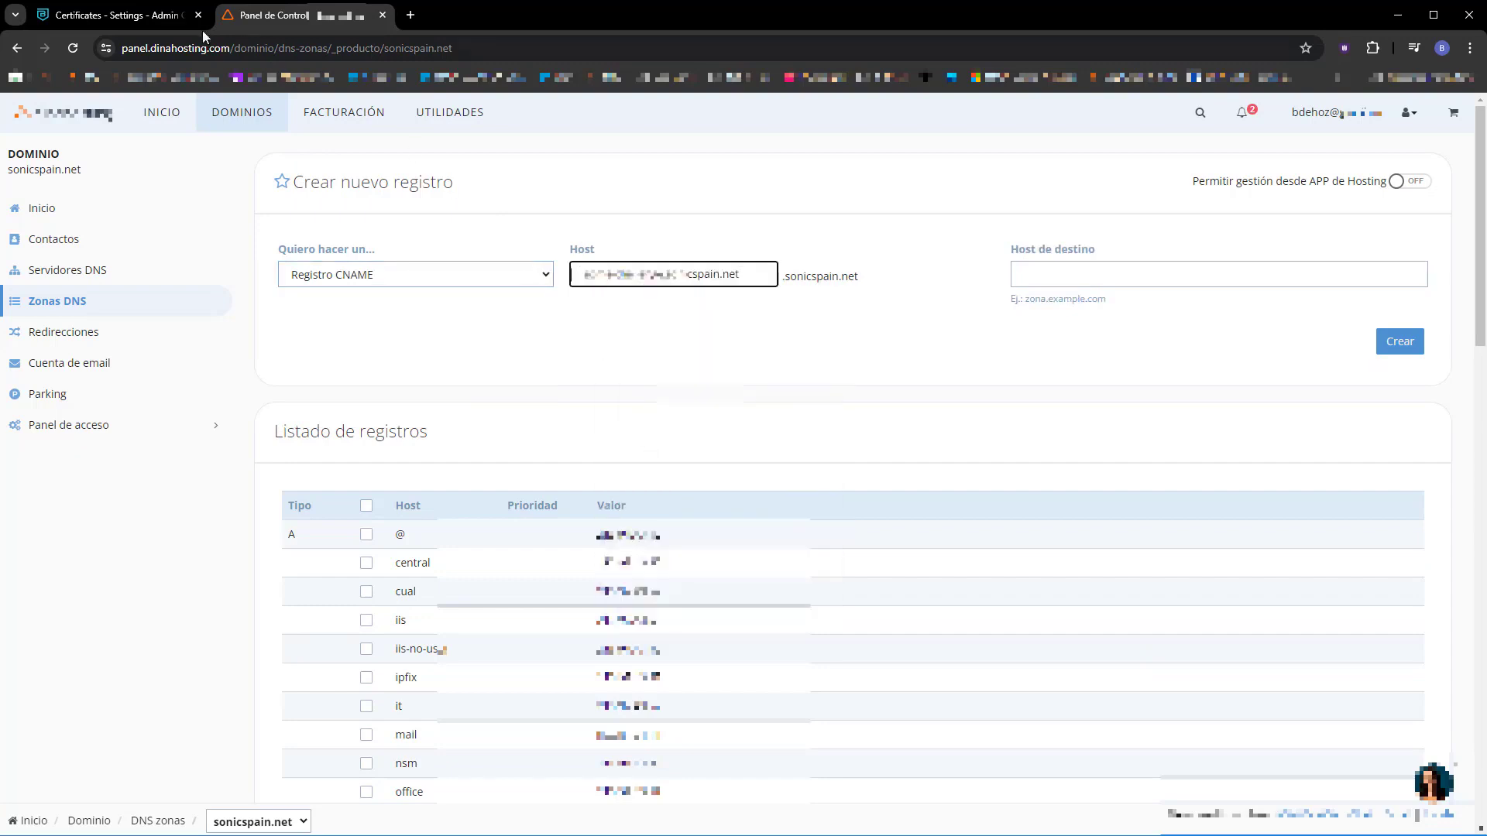
# - Set the CNAME destination to the bnnedge.com target, create it and reload the zone
pyautogui.click(128, 16)
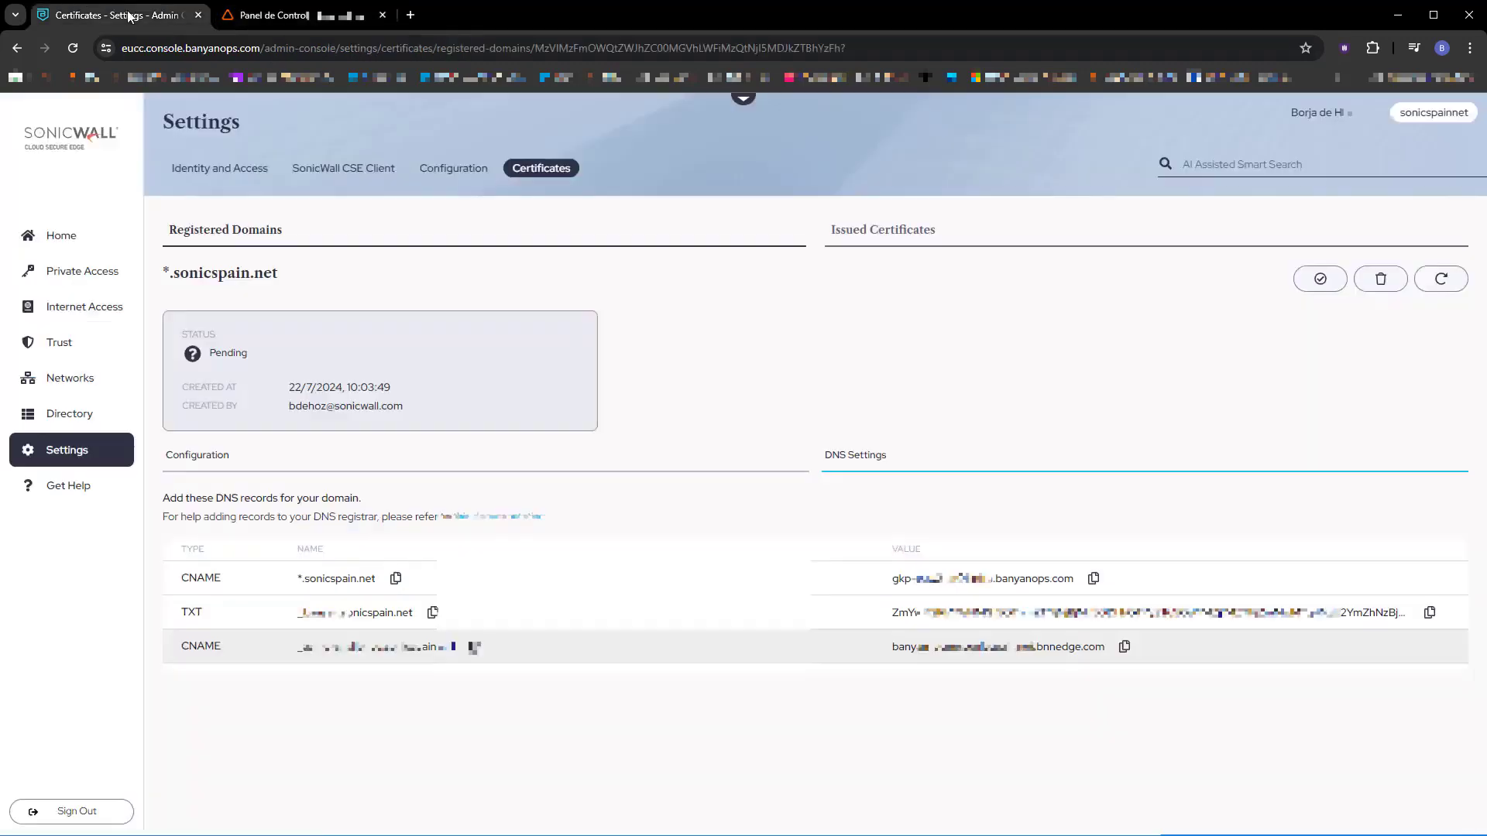
pyautogui.click(1124, 648)
pyautogui.click(277, 21)
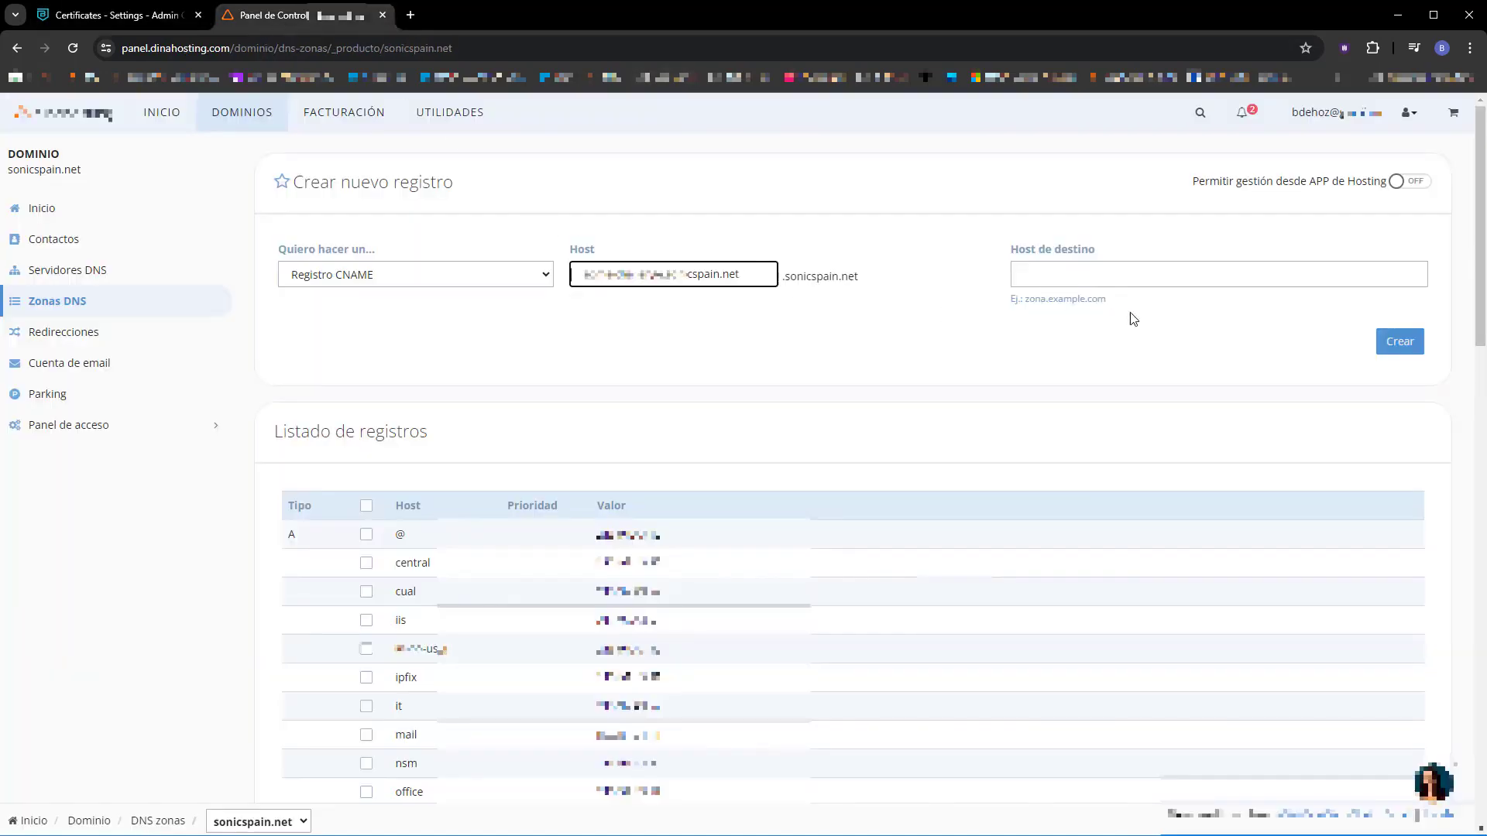
pyautogui.click(1072, 274)
pyautogui.rightClick(1073, 275)
pyautogui.click(1132, 425)
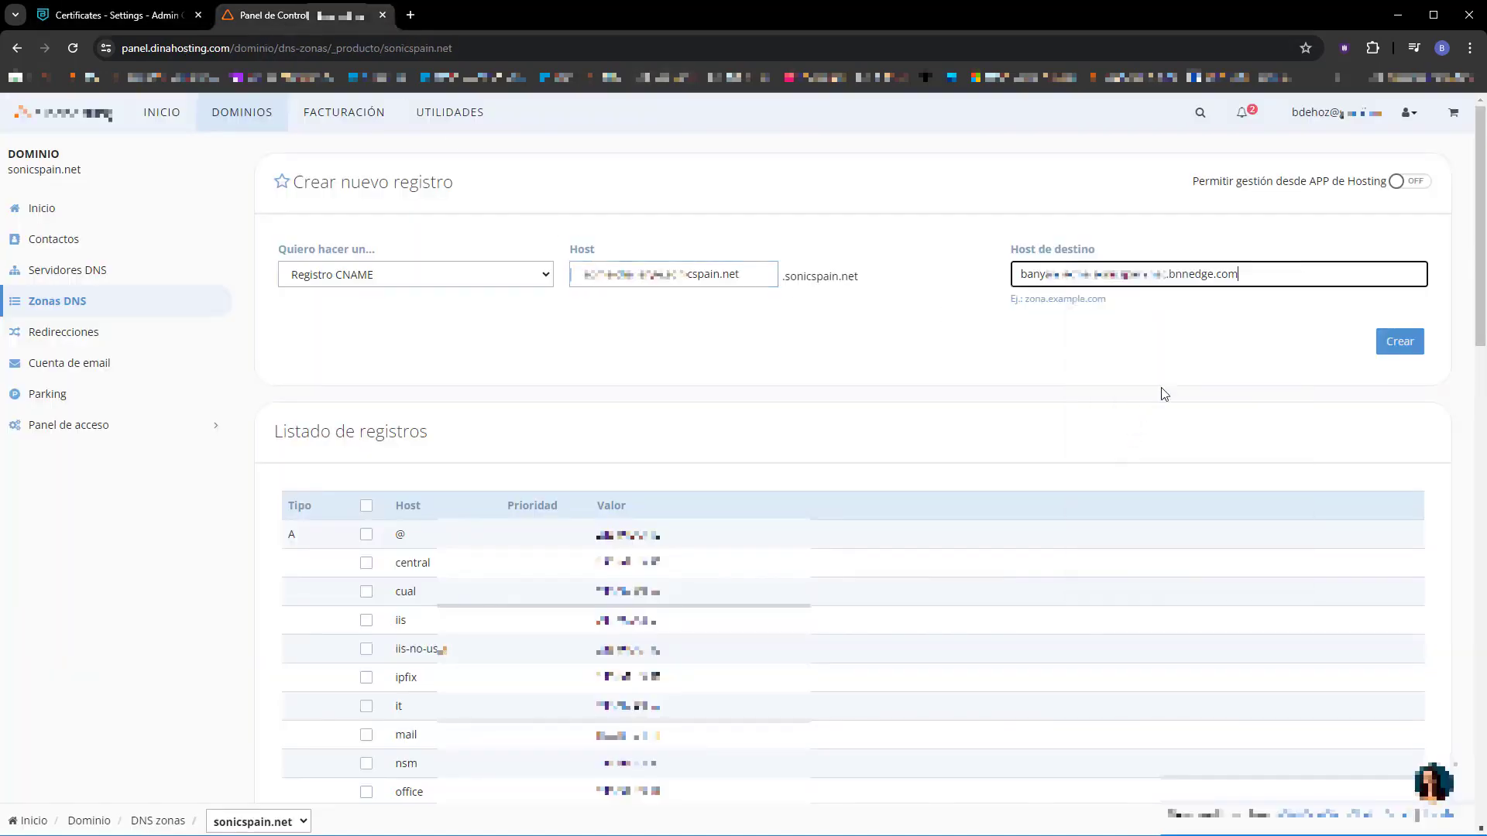
pyautogui.click(1414, 346)
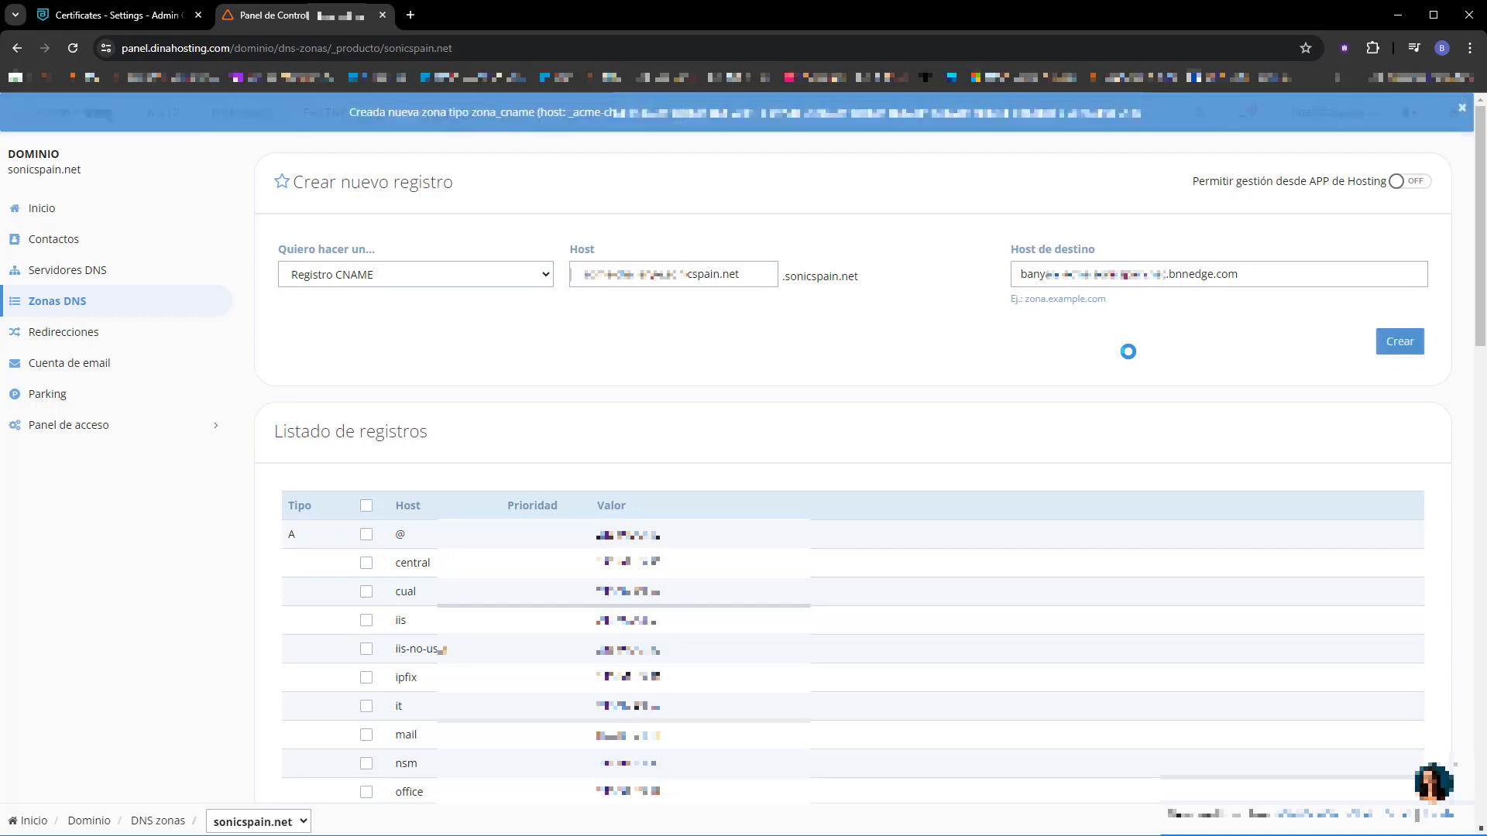
pyautogui.press('F5')
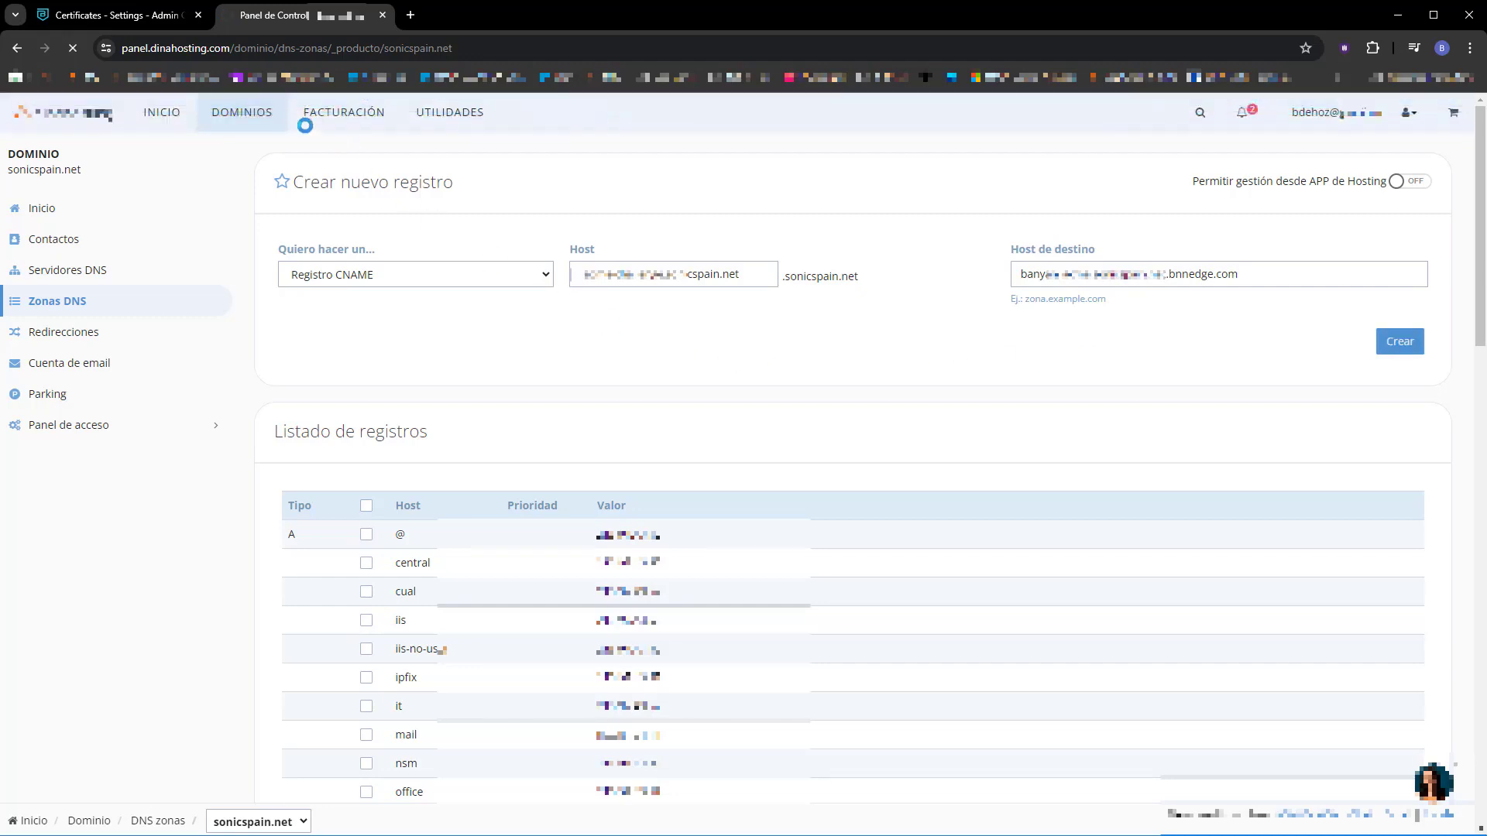
# - Validate *.sonicspain.net and confirm it shows Verified in the registered domains list
pyautogui.click(151, 22)
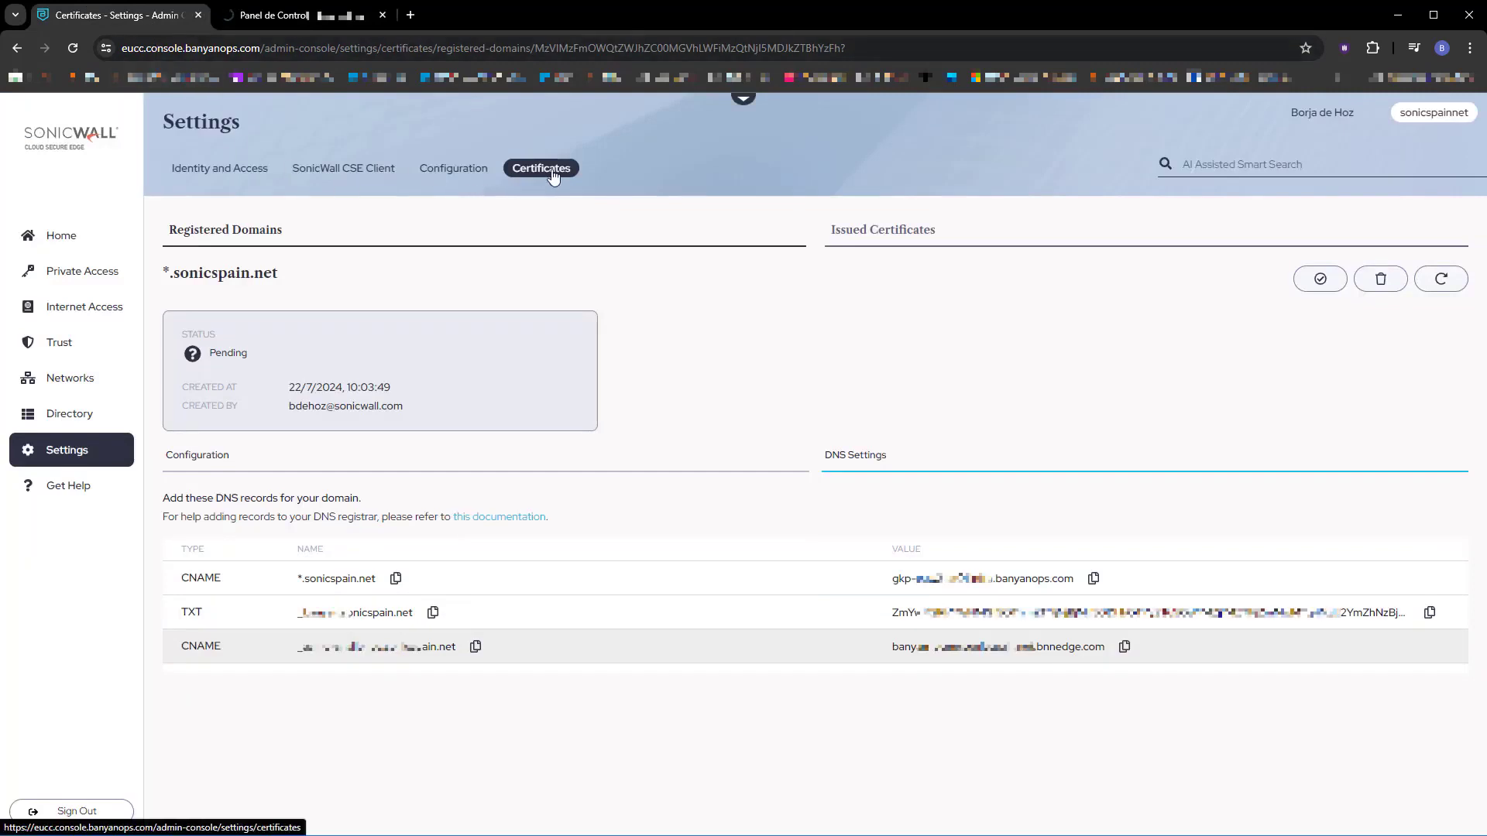
pyautogui.click(253, 229)
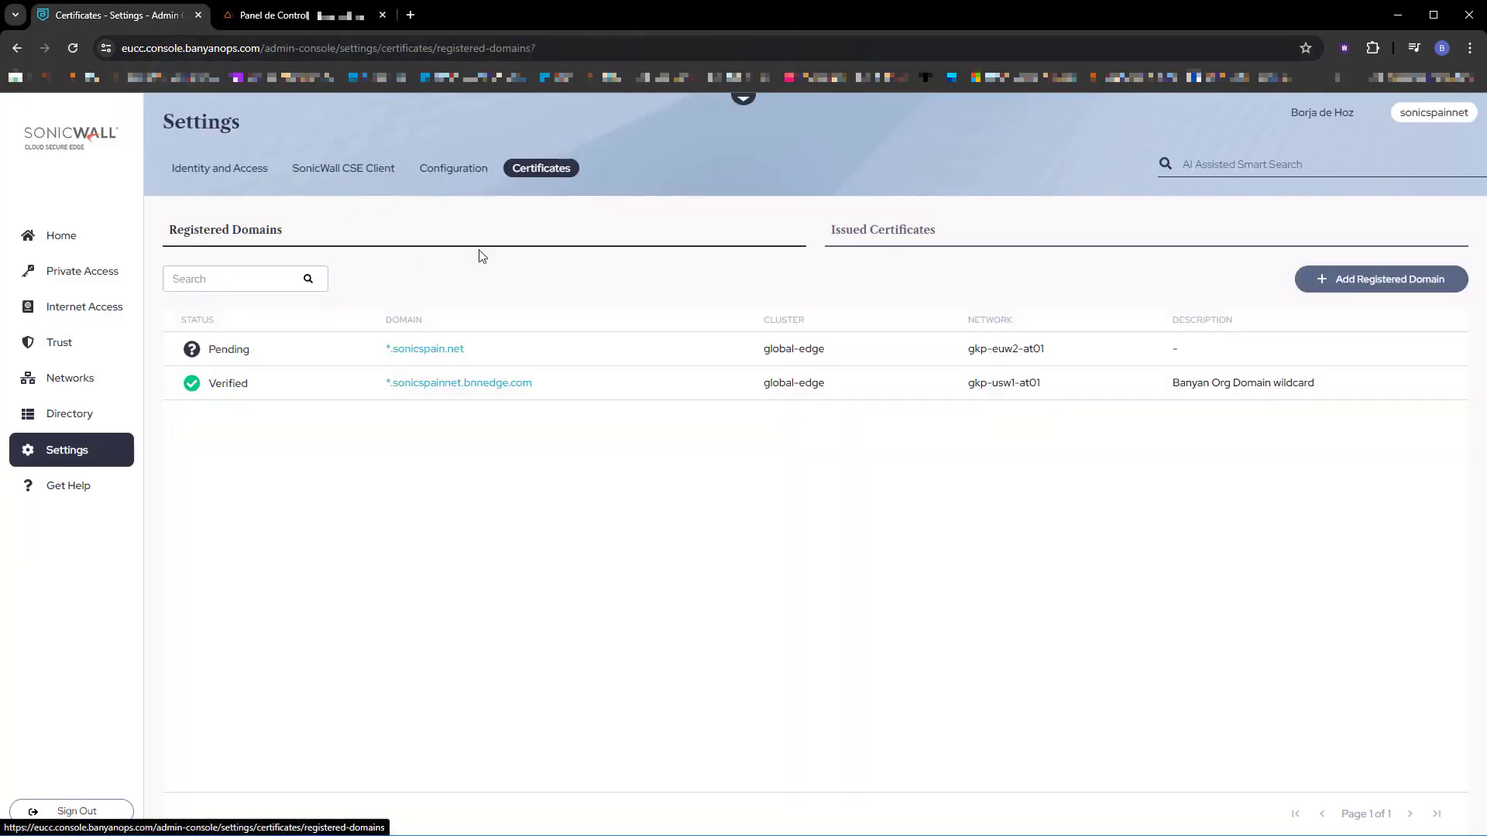
pyautogui.click(414, 355)
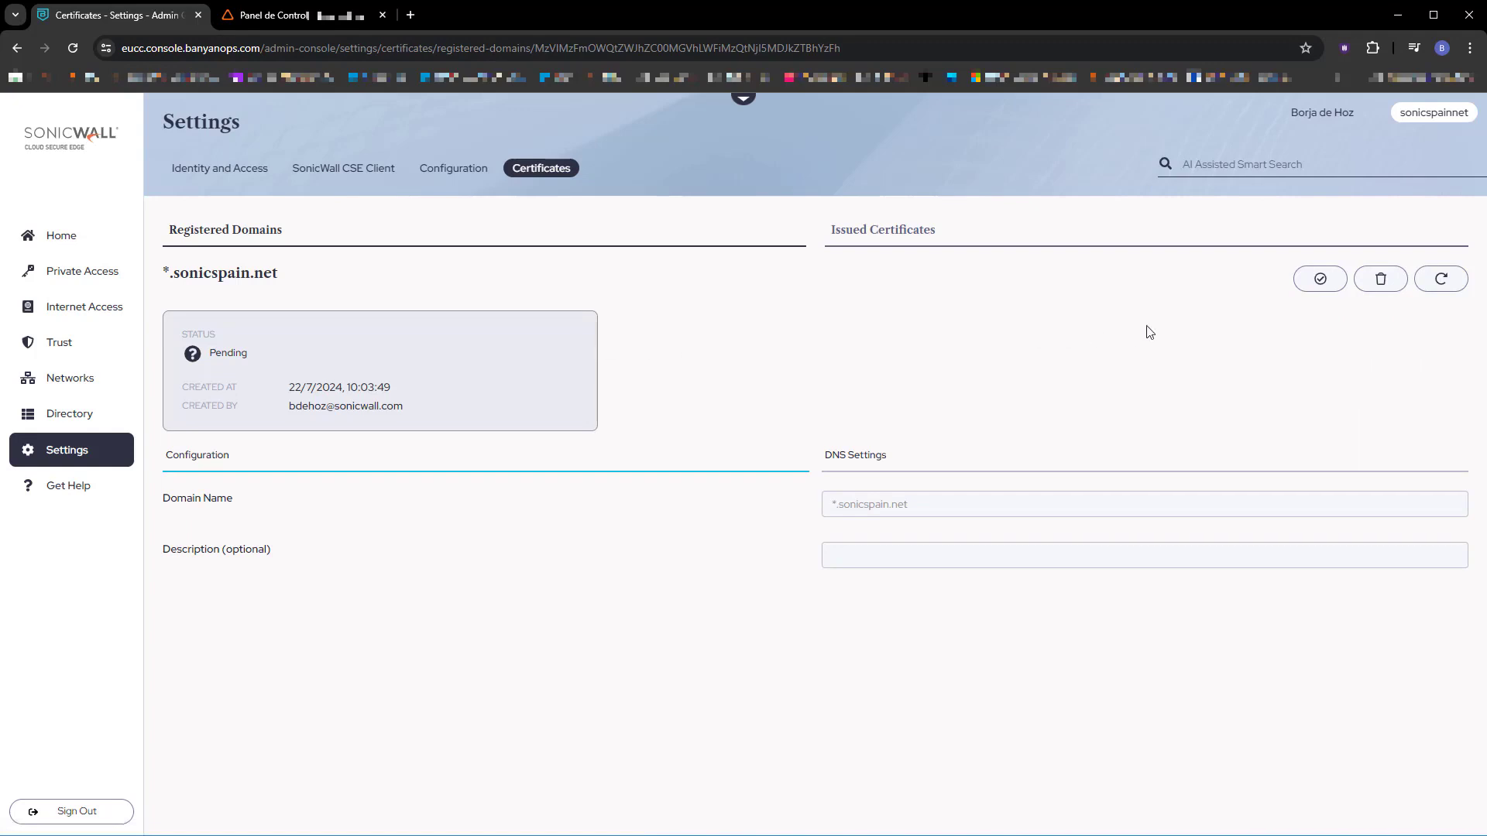
pyautogui.click(1326, 280)
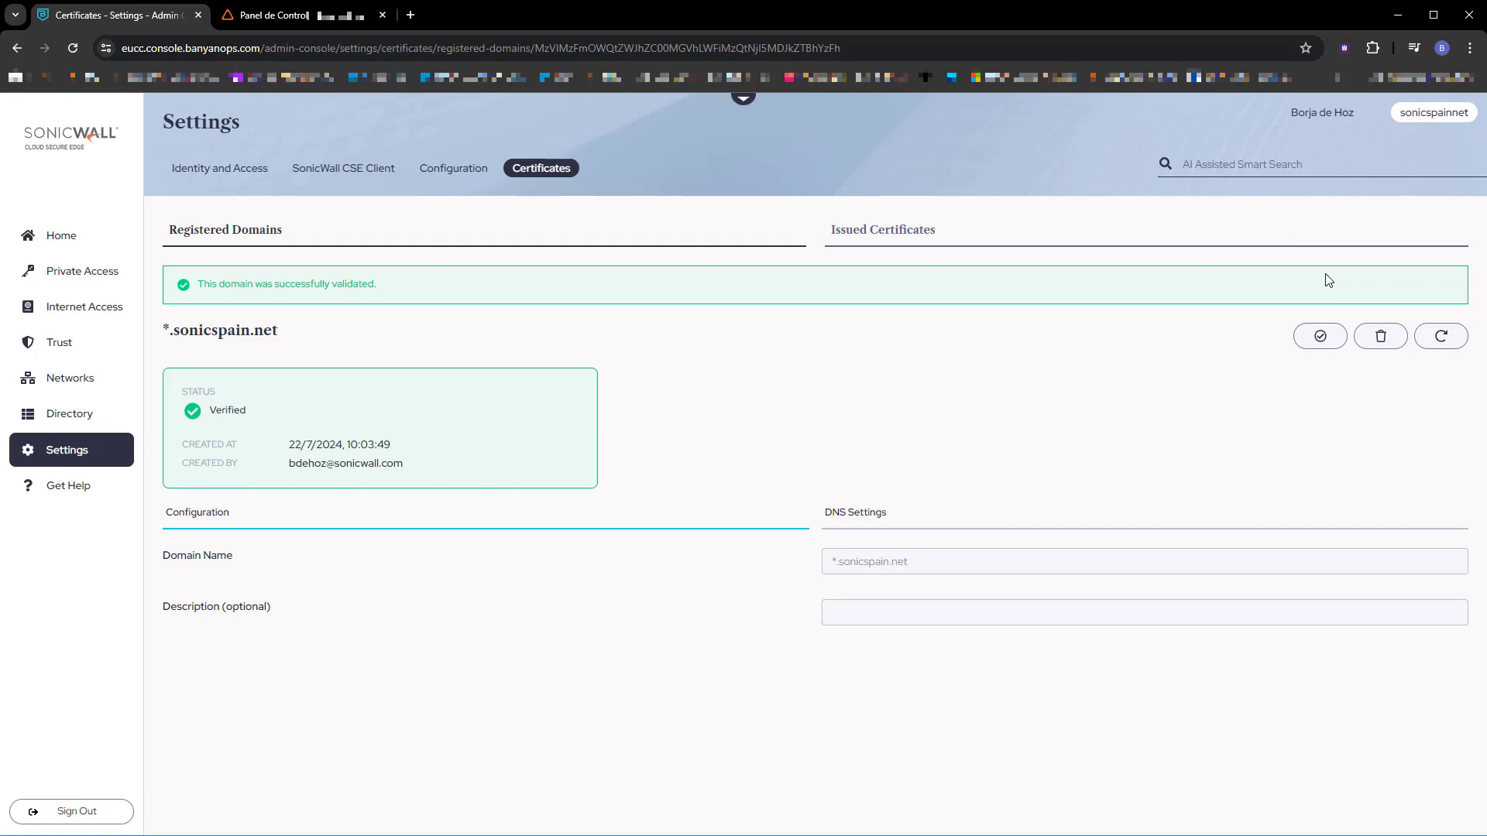
pyautogui.click(63, 457)
pyautogui.click(520, 167)
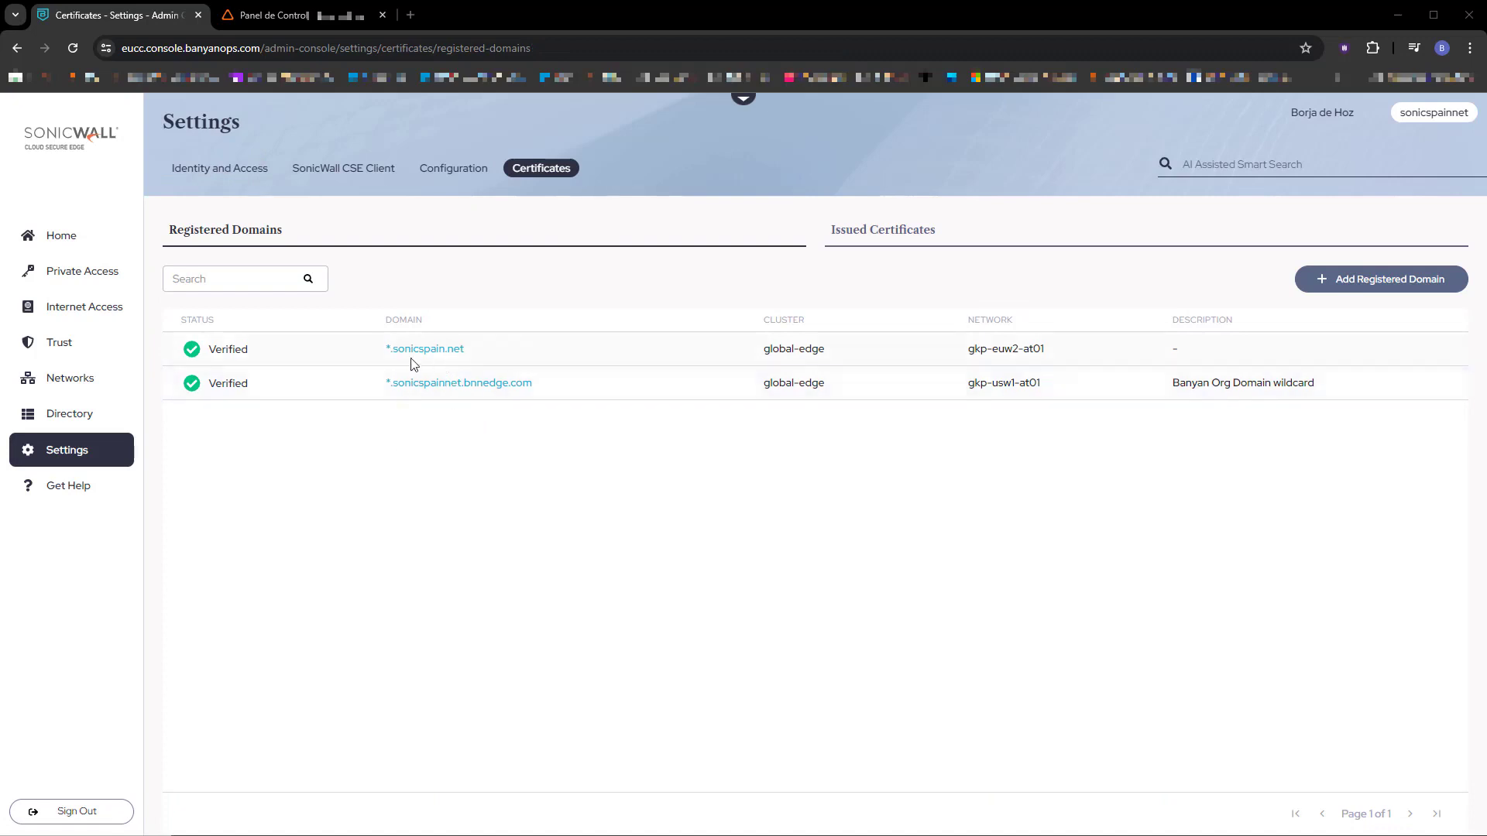
pyautogui.moveTo(410, 352); pyautogui.dragTo(365, 345)
# - Start a new hosted website named Web-Server
pyautogui.click(85, 277)
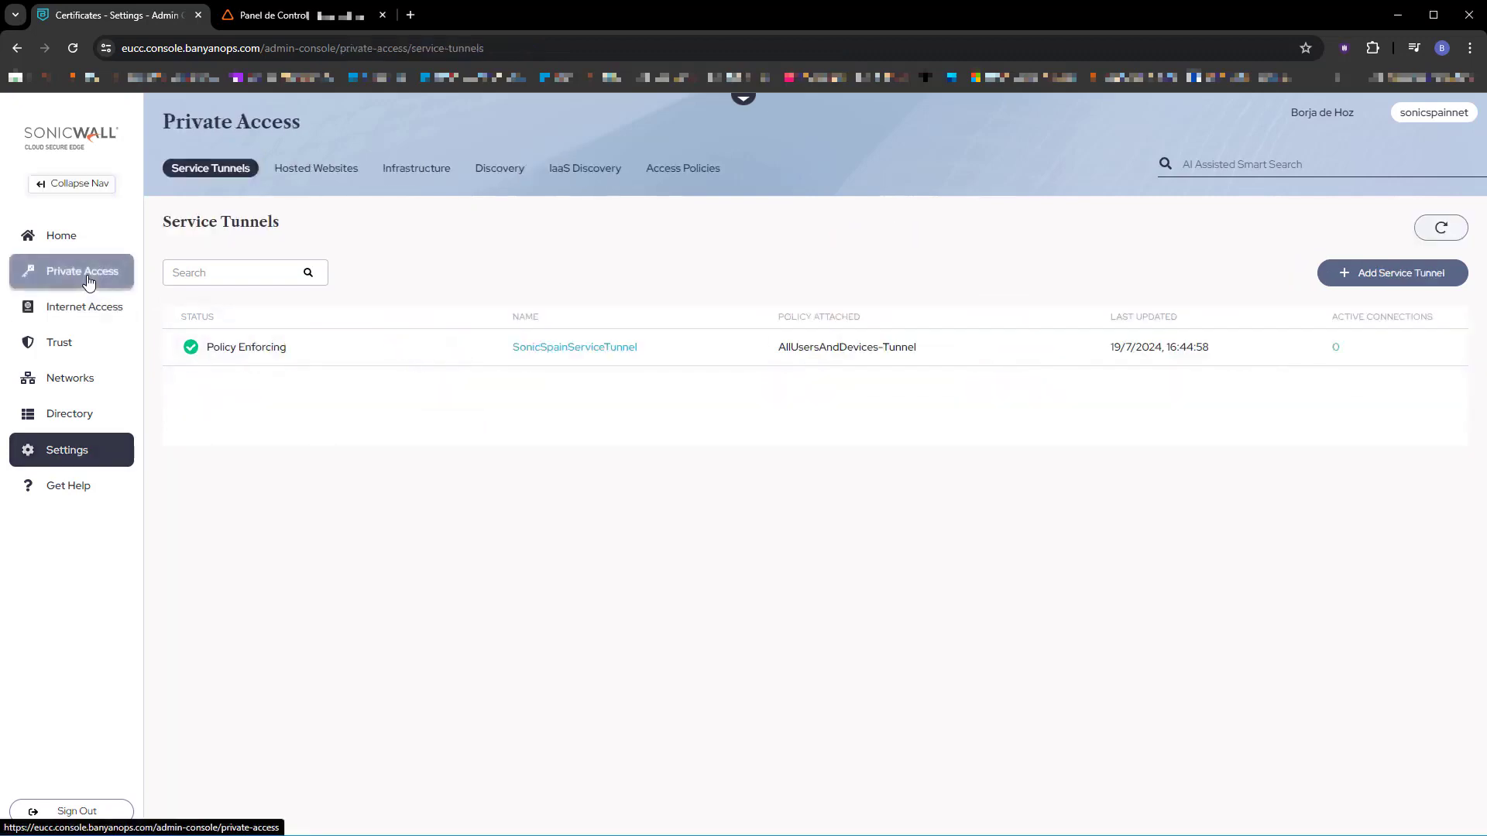
pyautogui.click(332, 174)
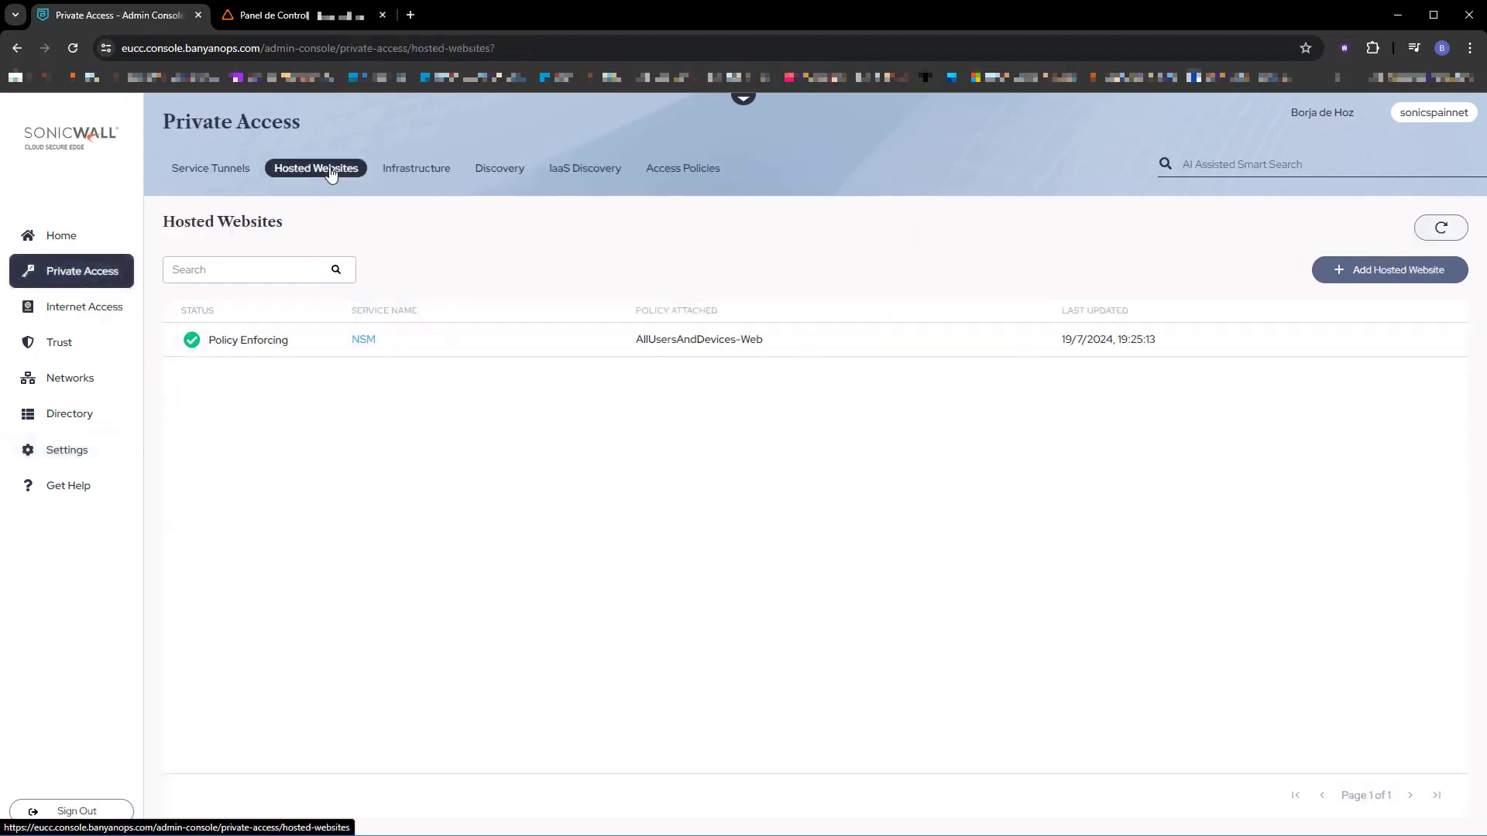
pyautogui.click(1410, 274)
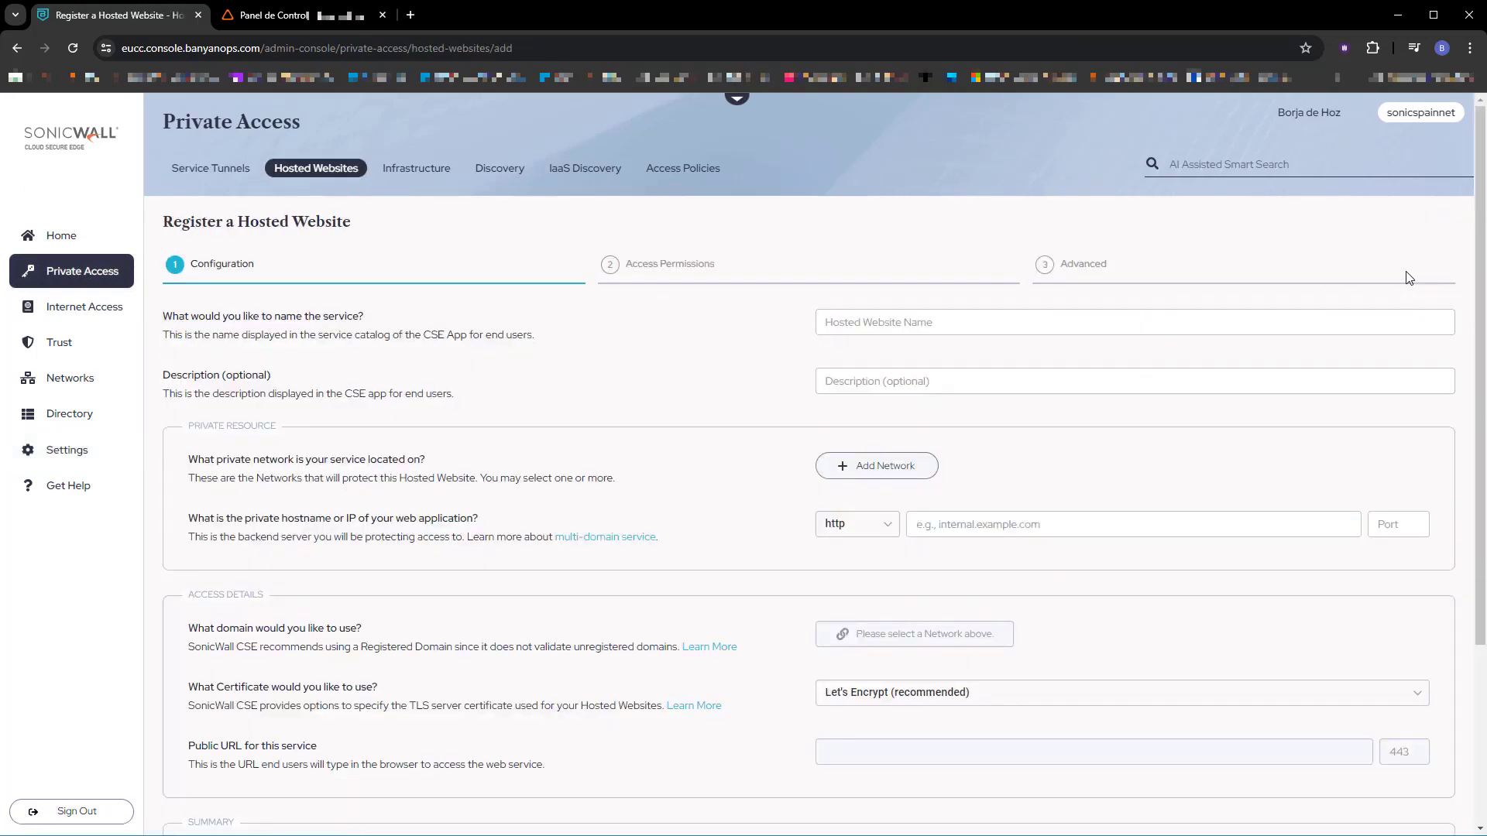
pyautogui.click(856, 325)
pyautogui.write('Web-Server')
# - Attach the TZ 570_2CB8ED6E69B4 network and target backend 172.16.101.100 on port 80
pyautogui.click(876, 476)
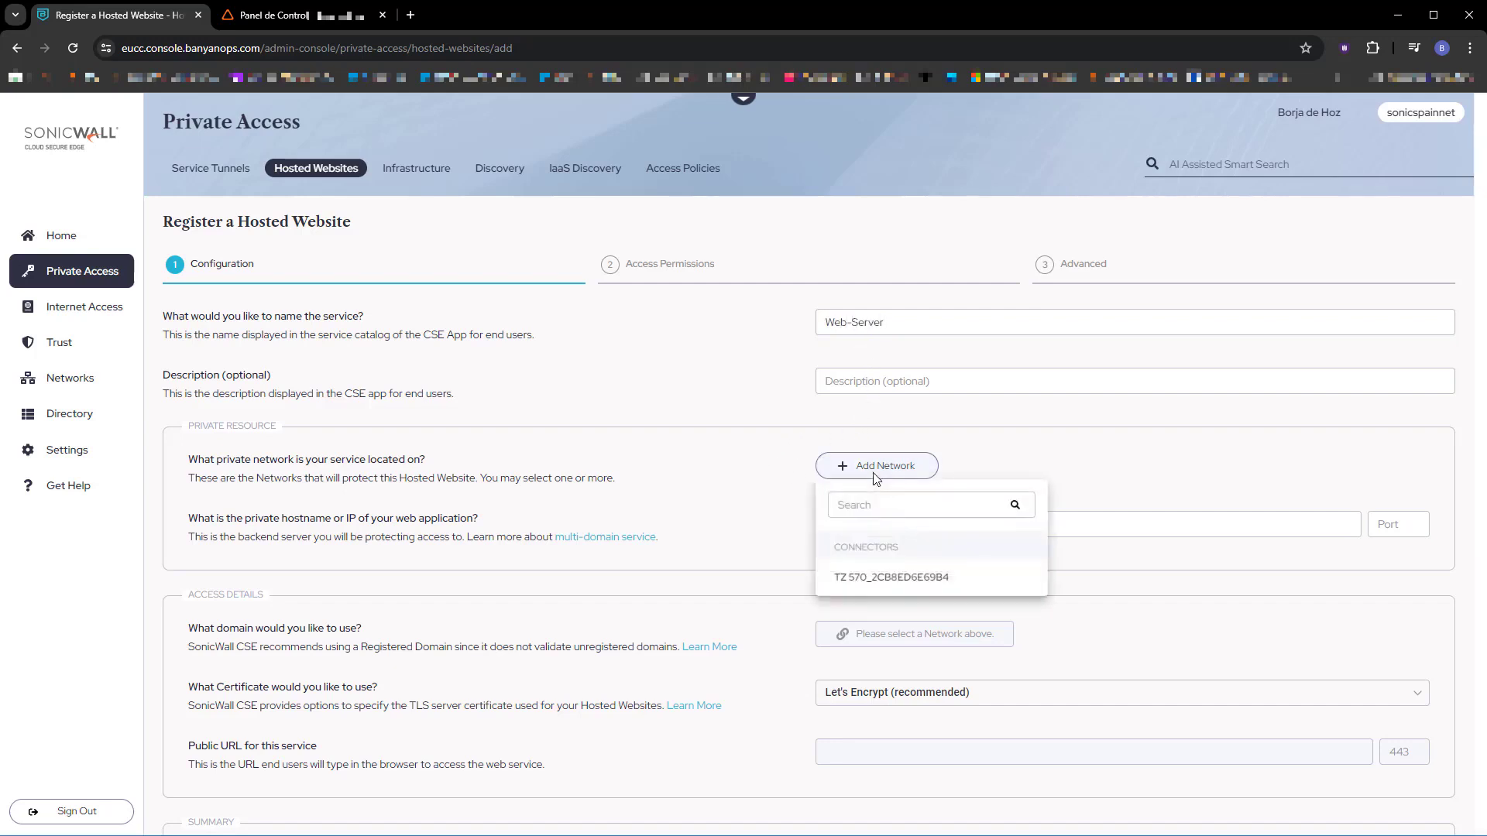
pyautogui.click(887, 577)
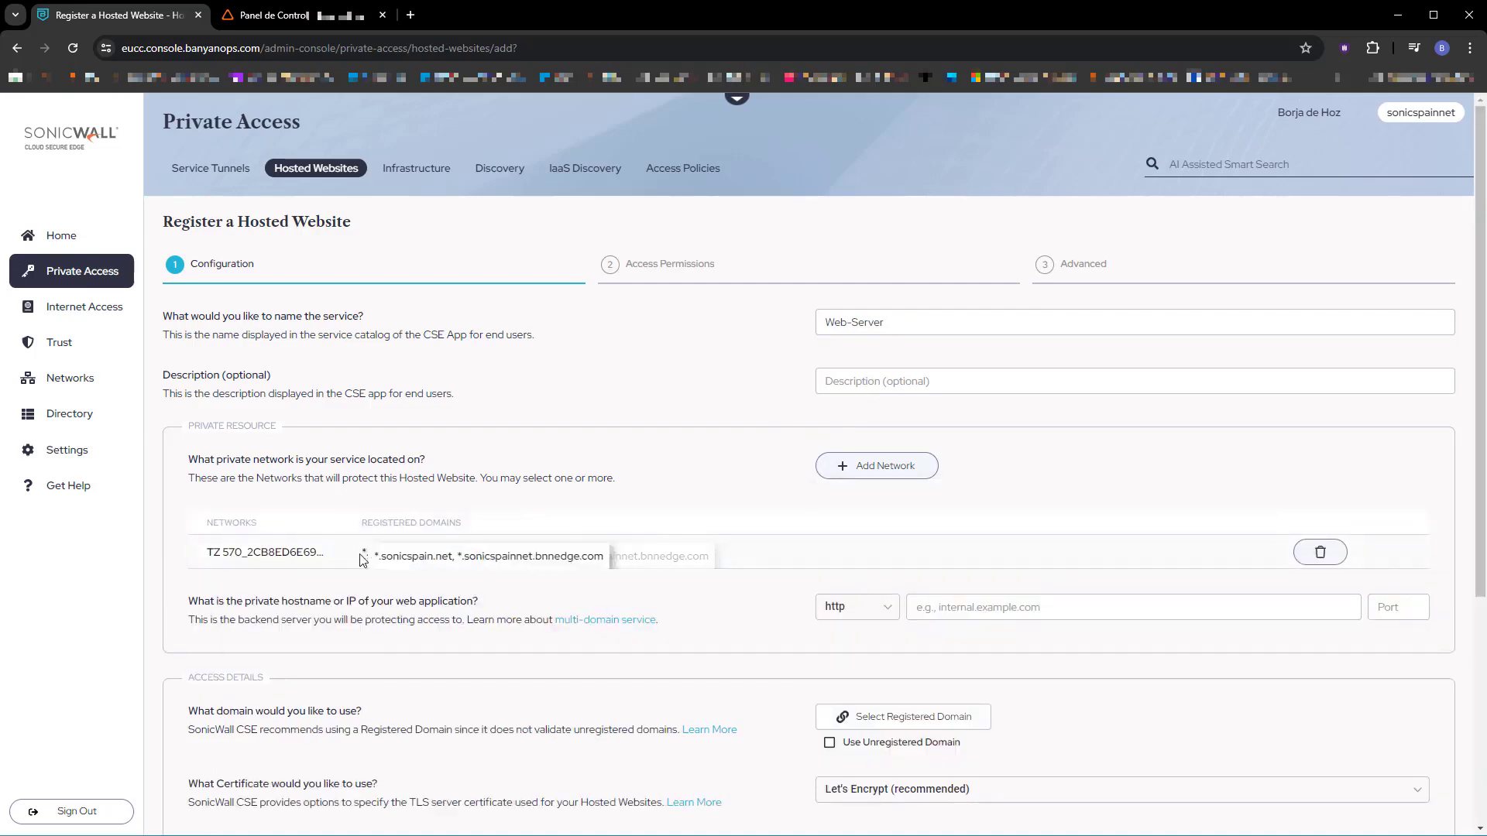
pyautogui.click(954, 612)
pyautogui.write('172.16.161.100')
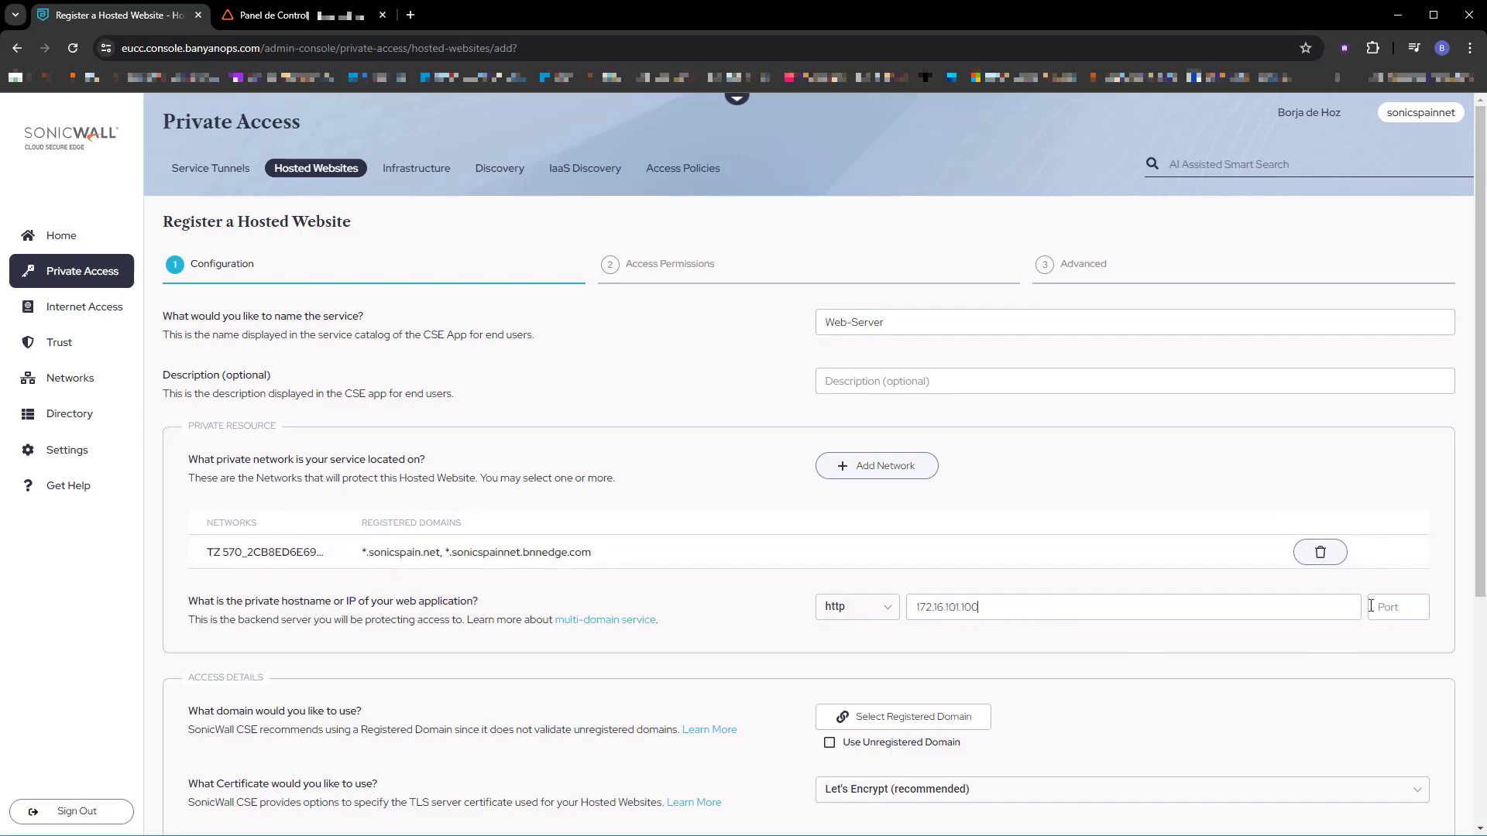
pyautogui.write('80')
pyautogui.scroll(-1, 803, 666)
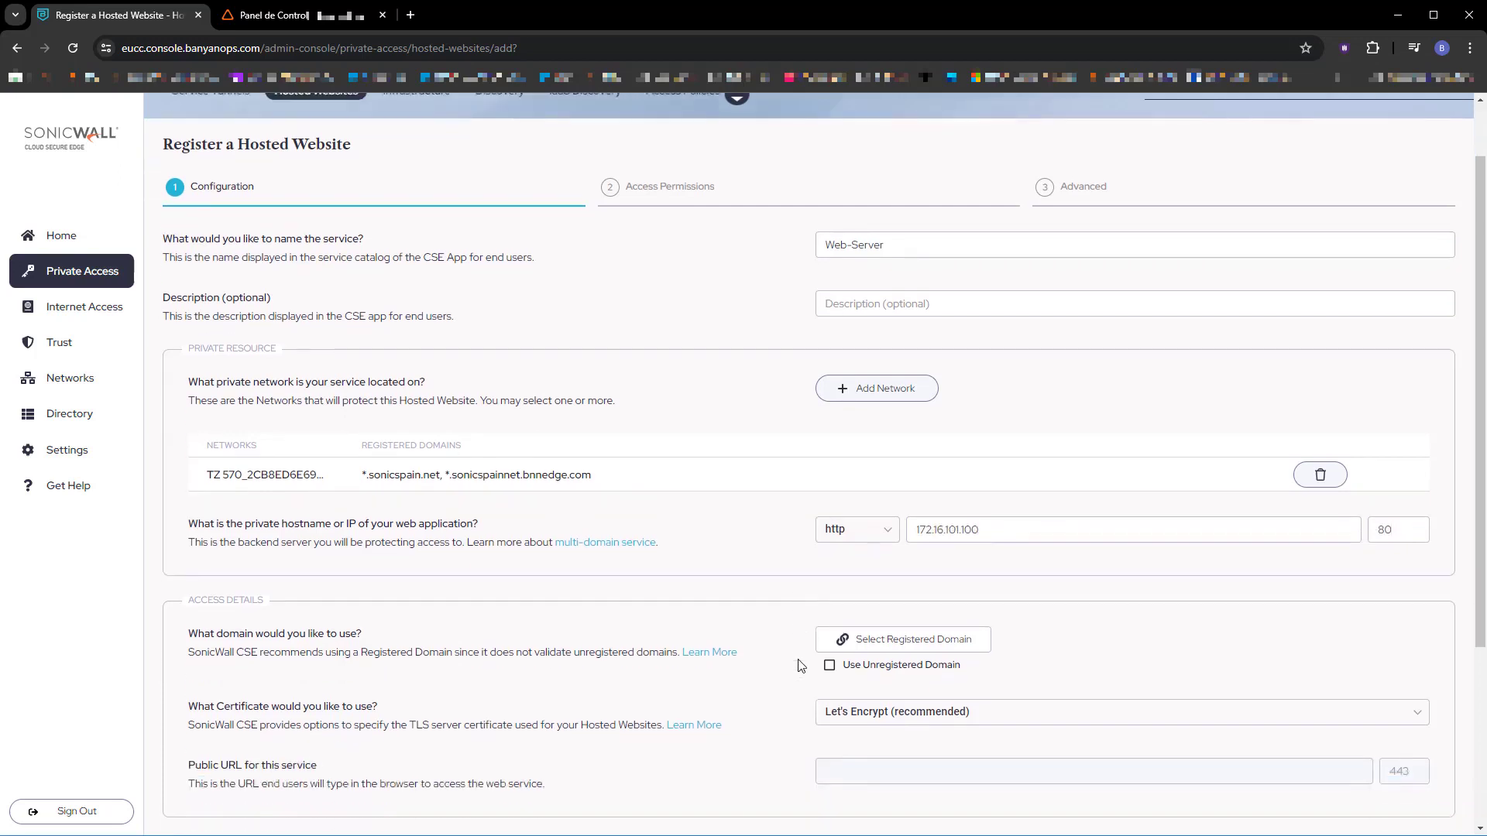
pyautogui.scroll(-2, 801, 666)
pyautogui.click(953, 488)
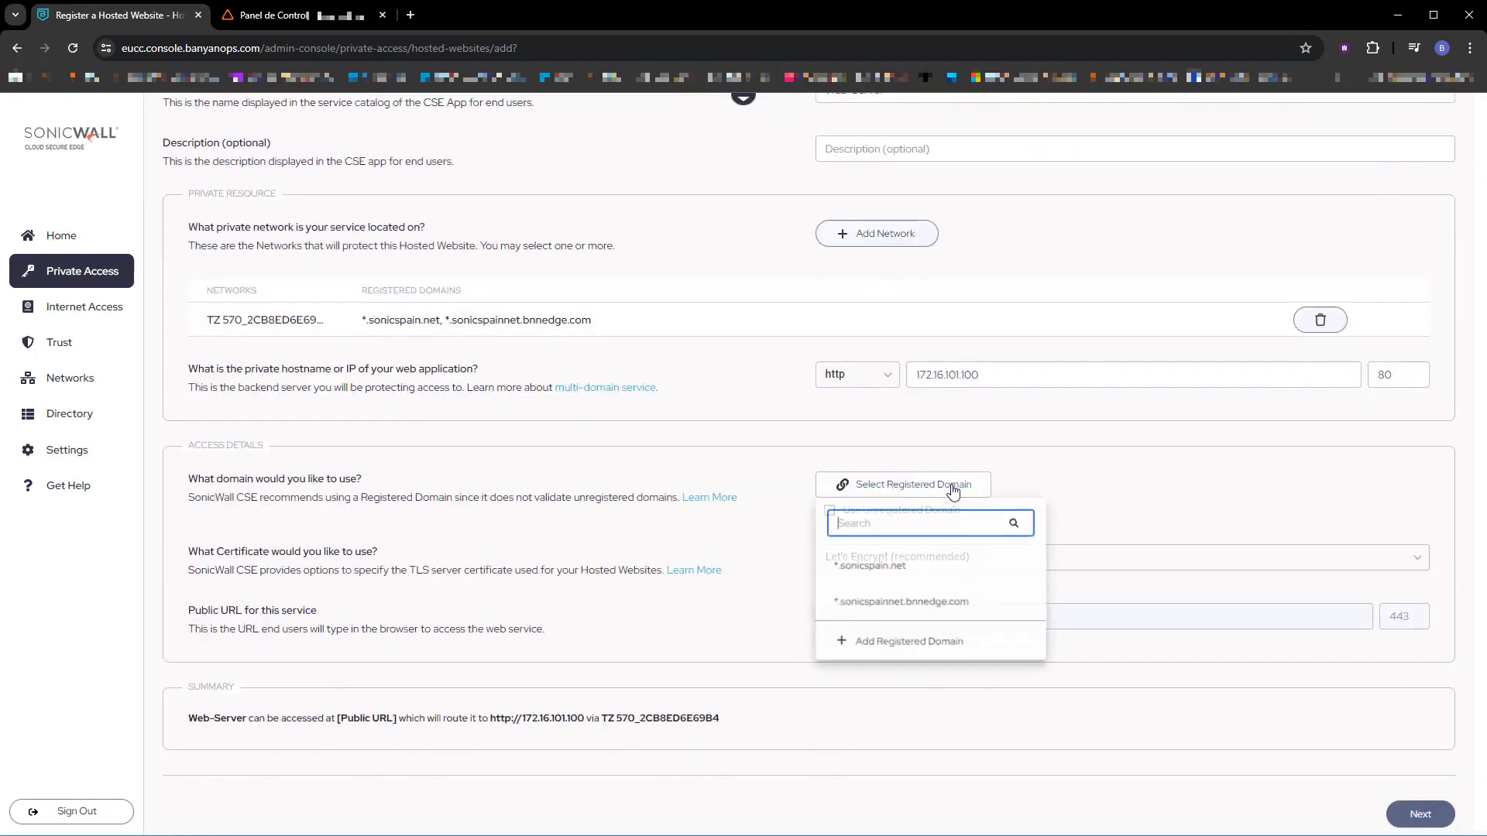
pyautogui.click(875, 566)
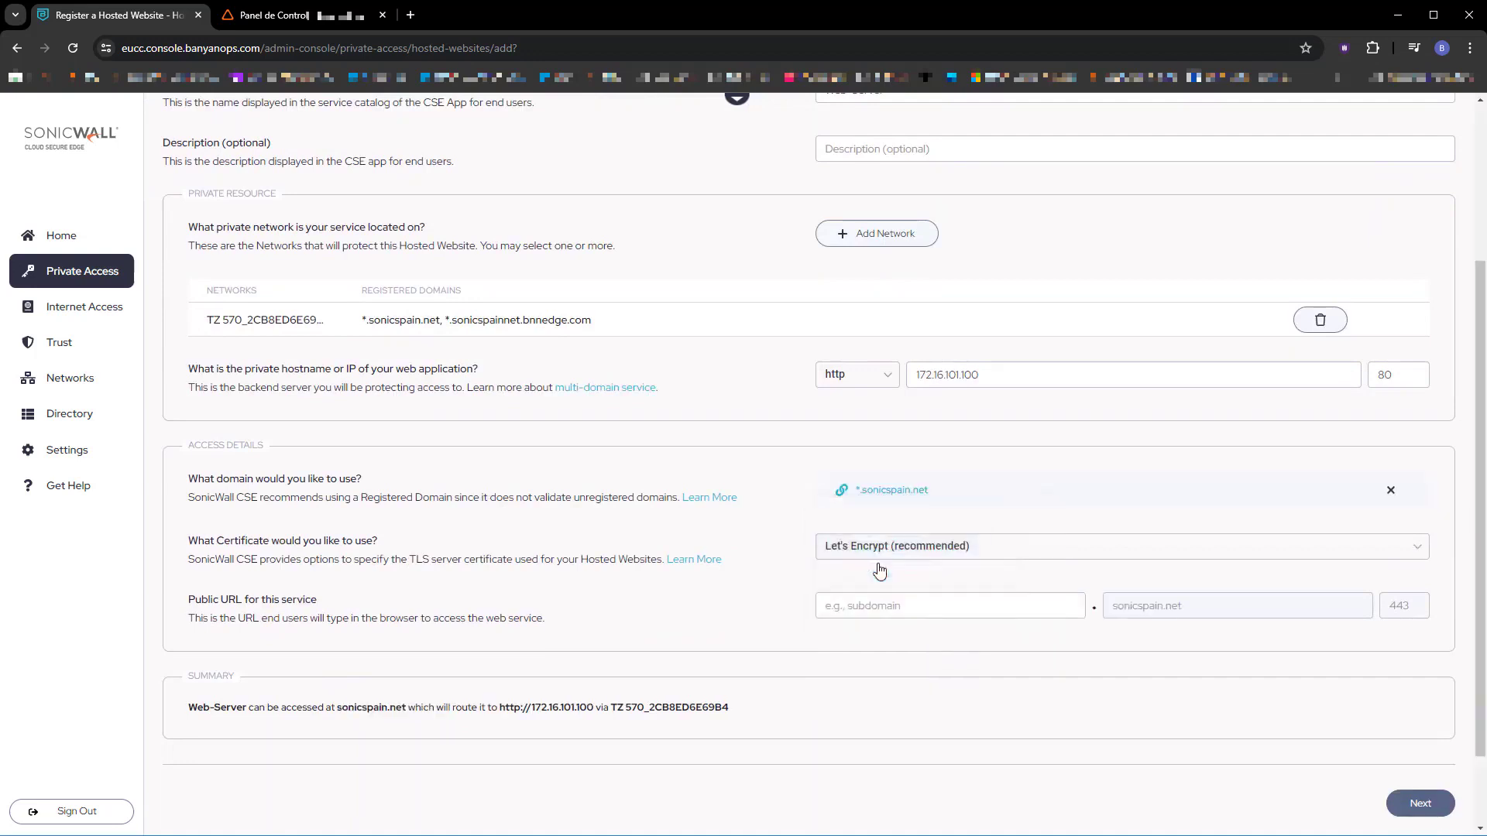
pyautogui.click(879, 550)
pyautogui.click(867, 608)
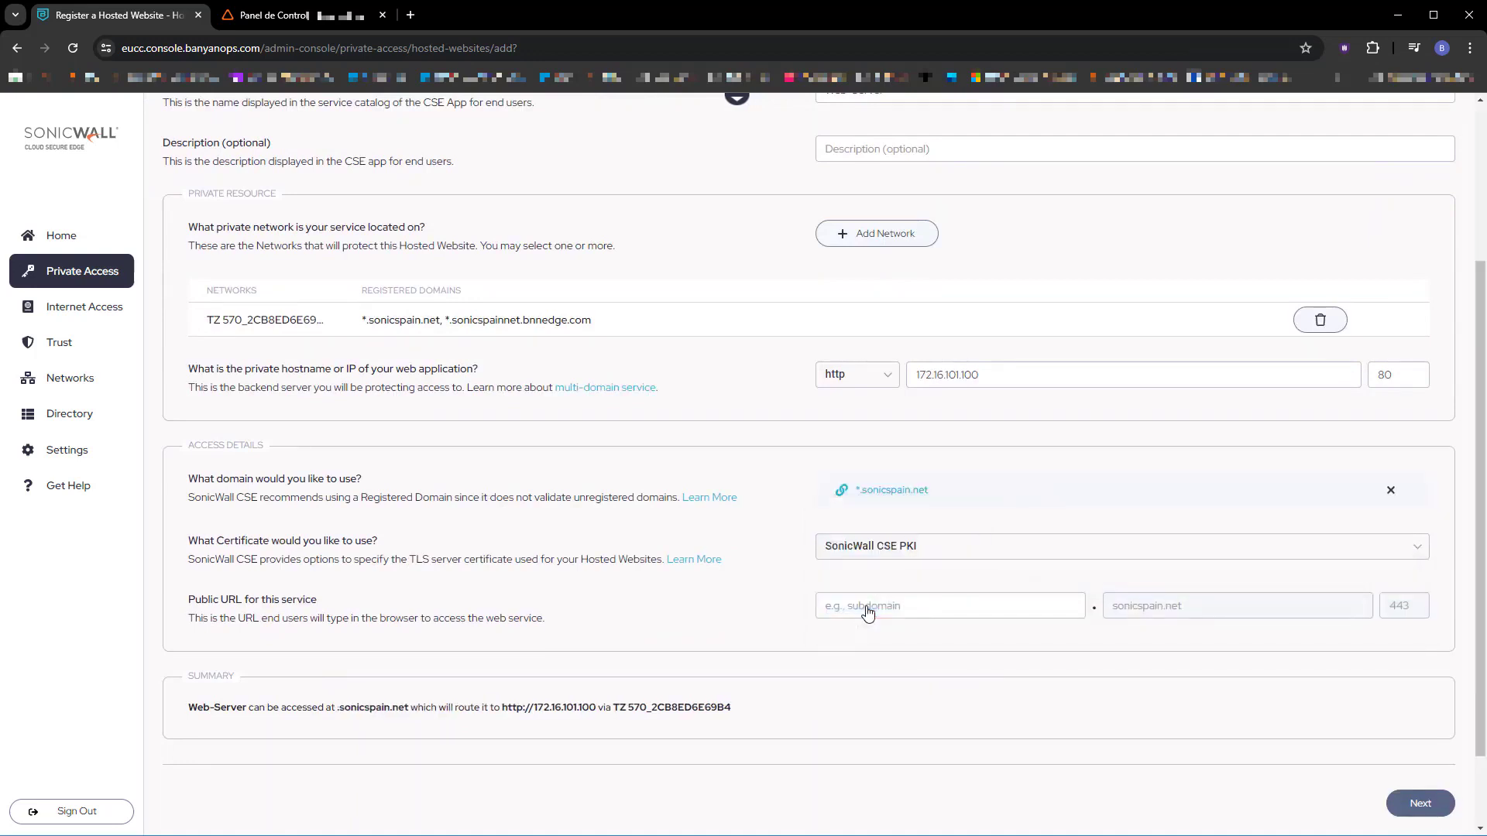
pyautogui.click(867, 608)
pyautogui.write('www')
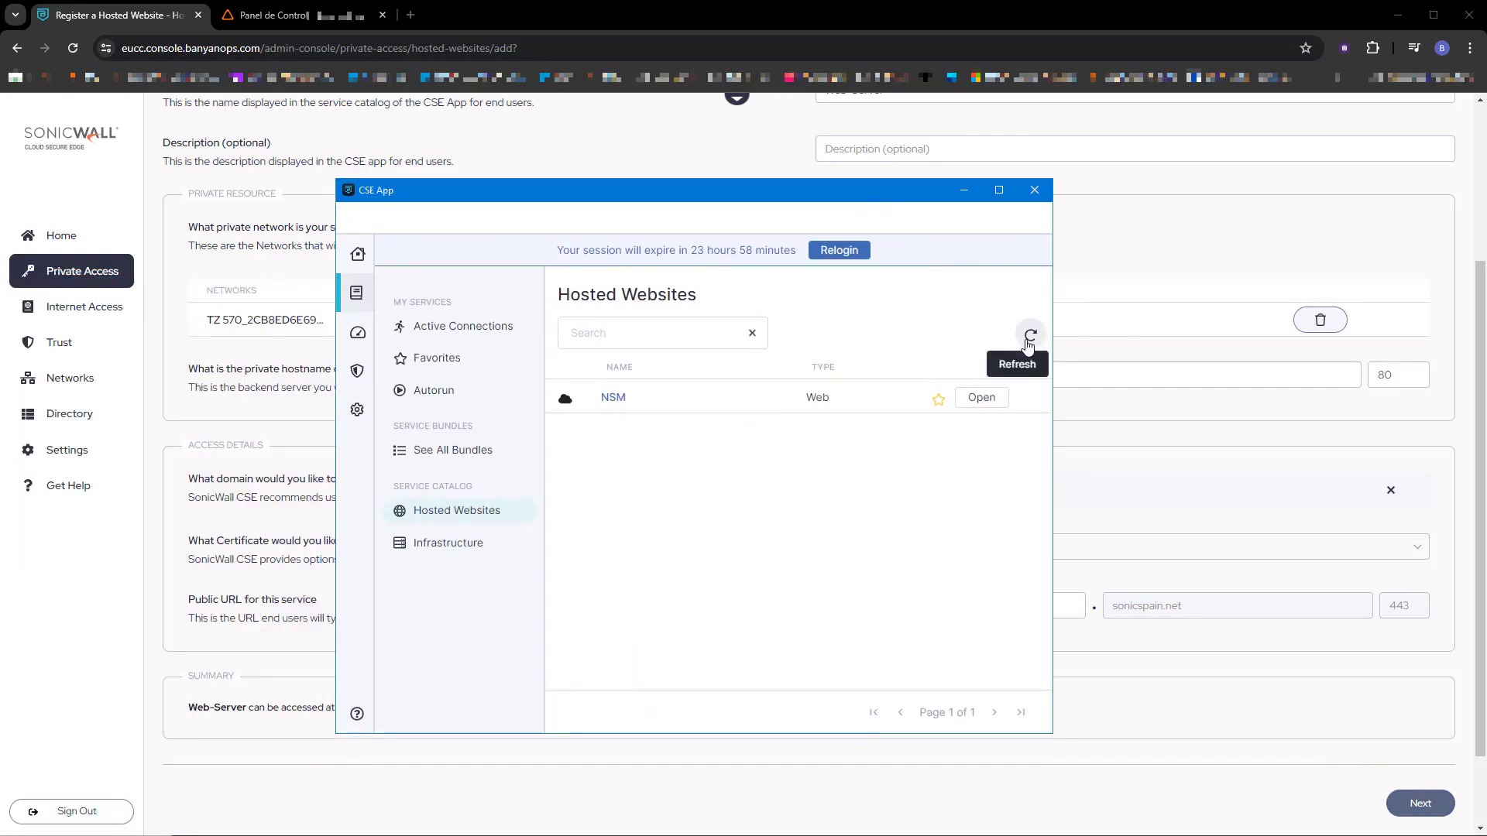
# - Attach the AllUsersAndDevices-Web policy to the Web-Server website, leaving it in Enforcing mode
pyautogui.click(1422, 807)
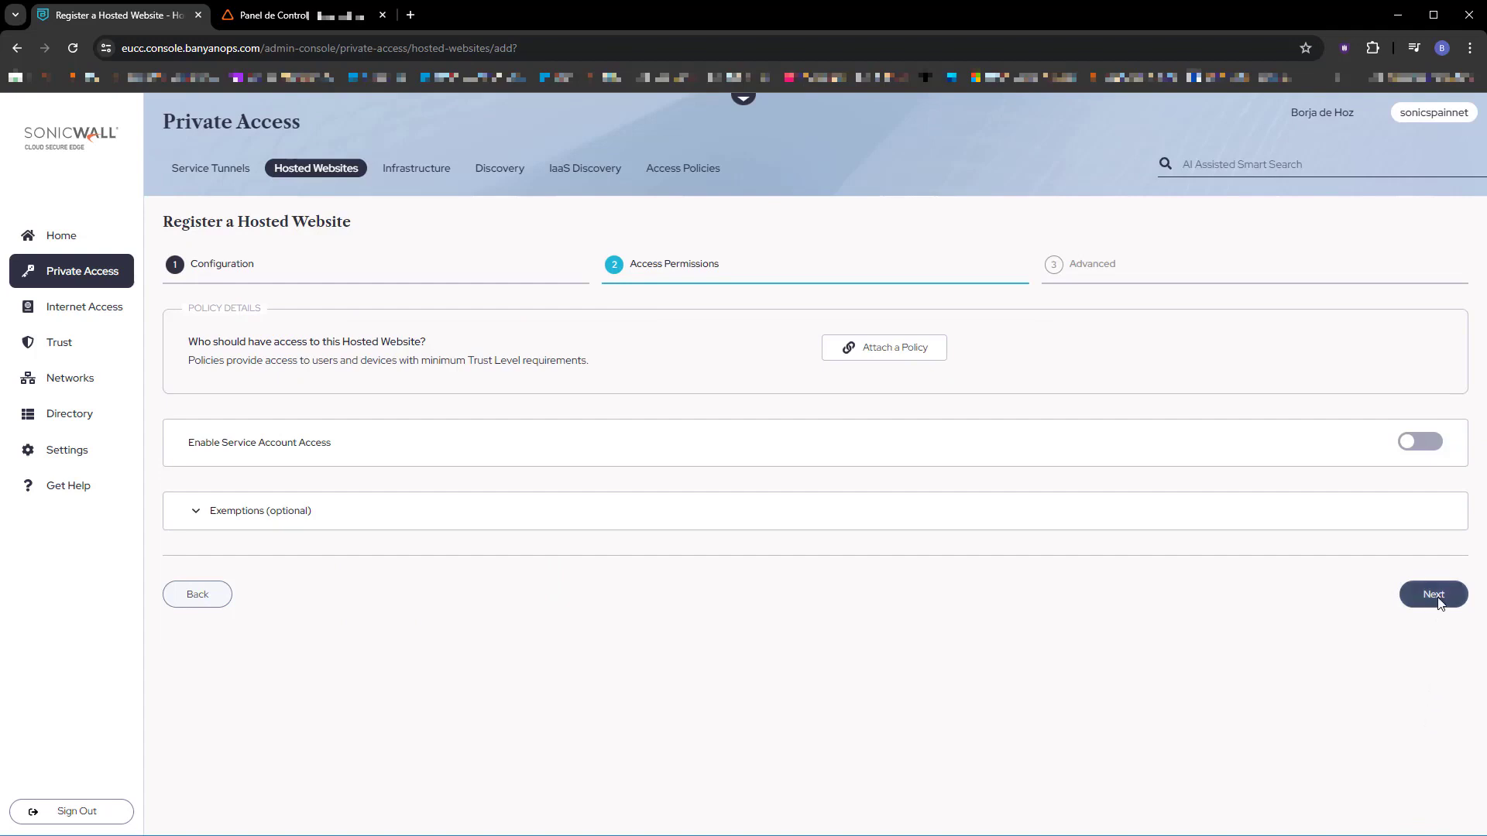
pyautogui.click(899, 357)
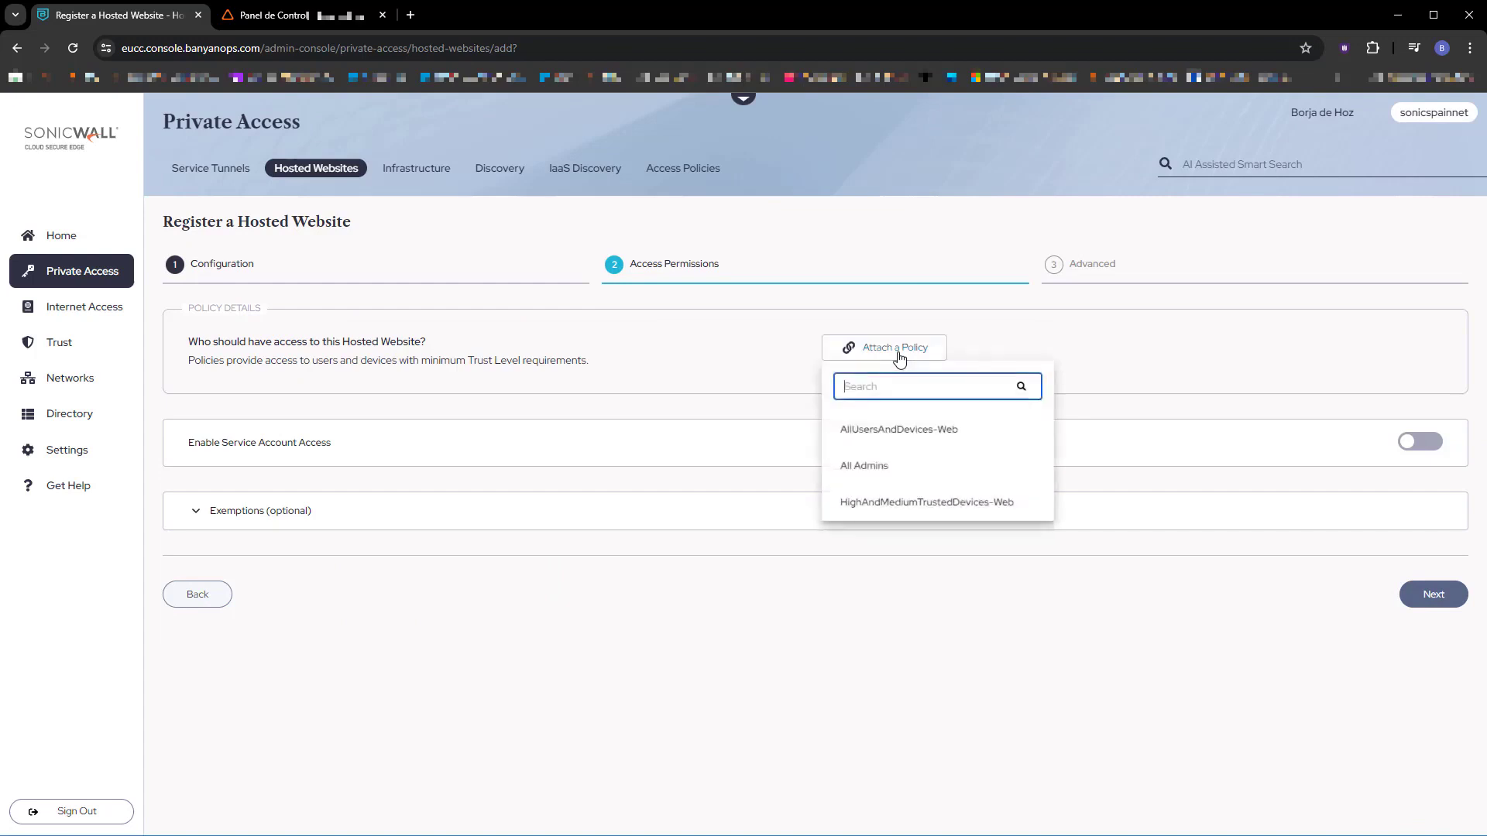
pyautogui.click(951, 433)
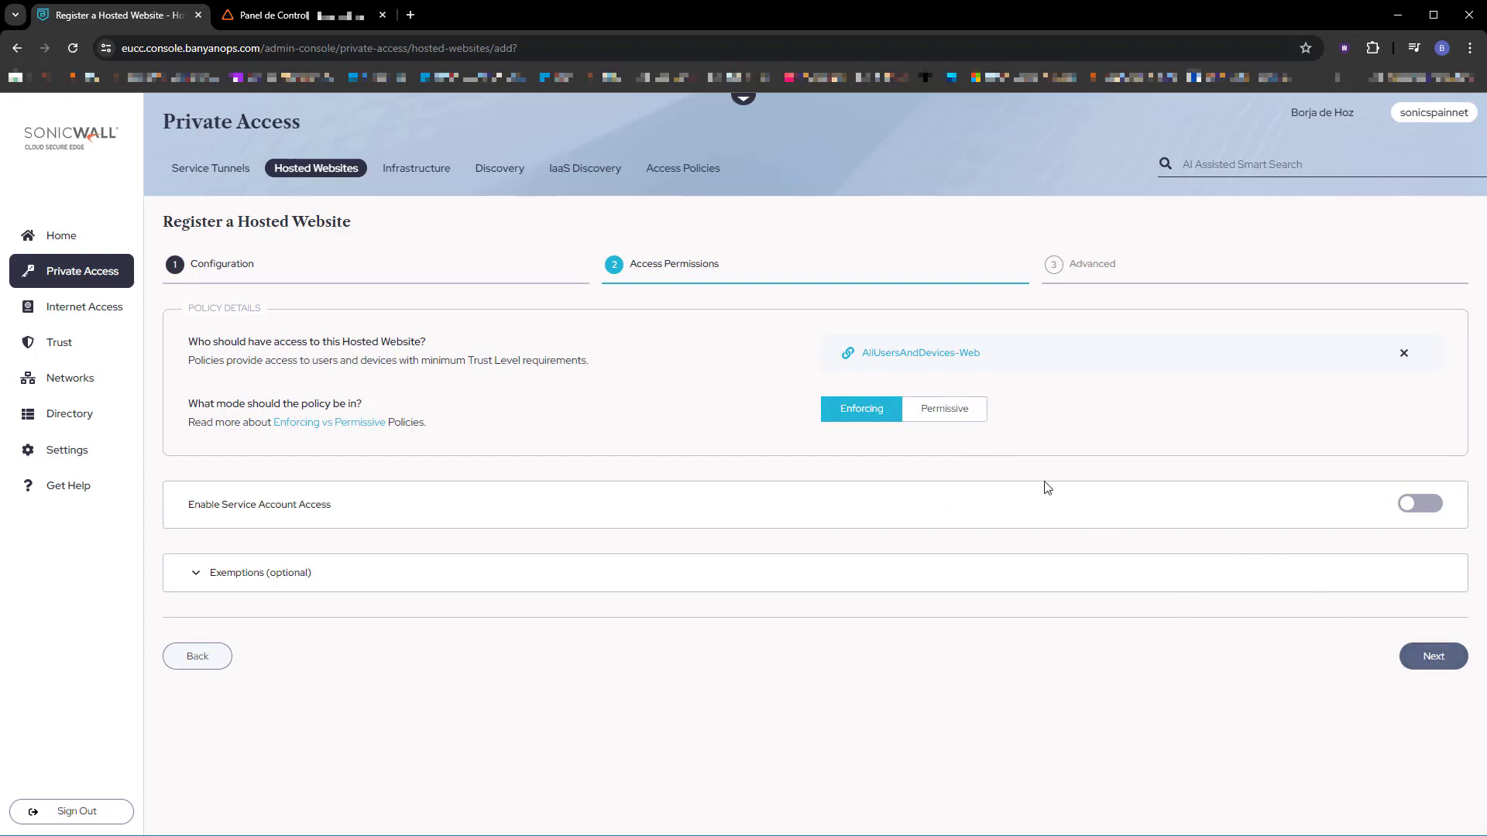
pyautogui.click(942, 410)
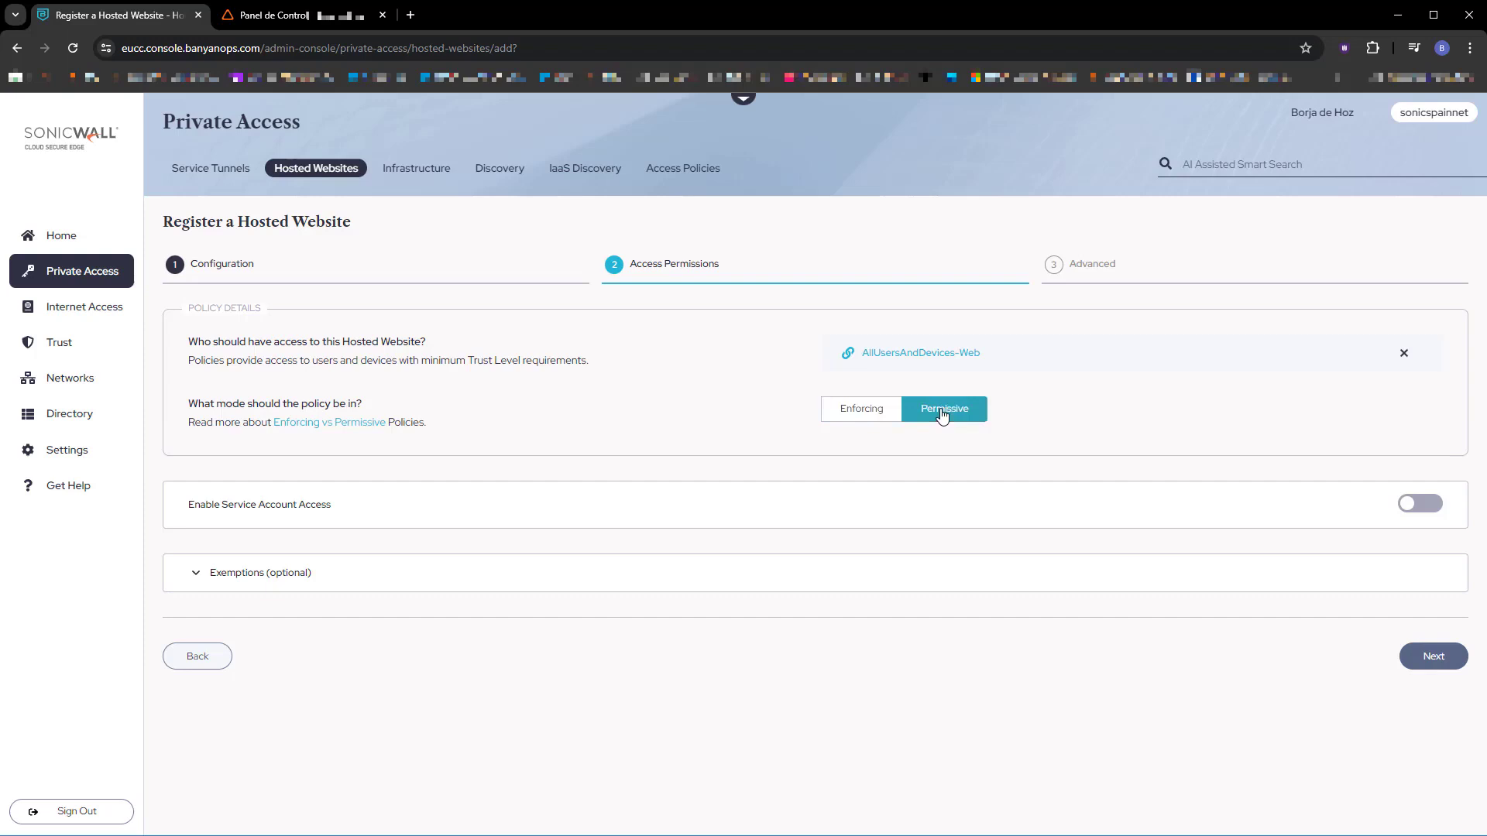
pyautogui.click(866, 416)
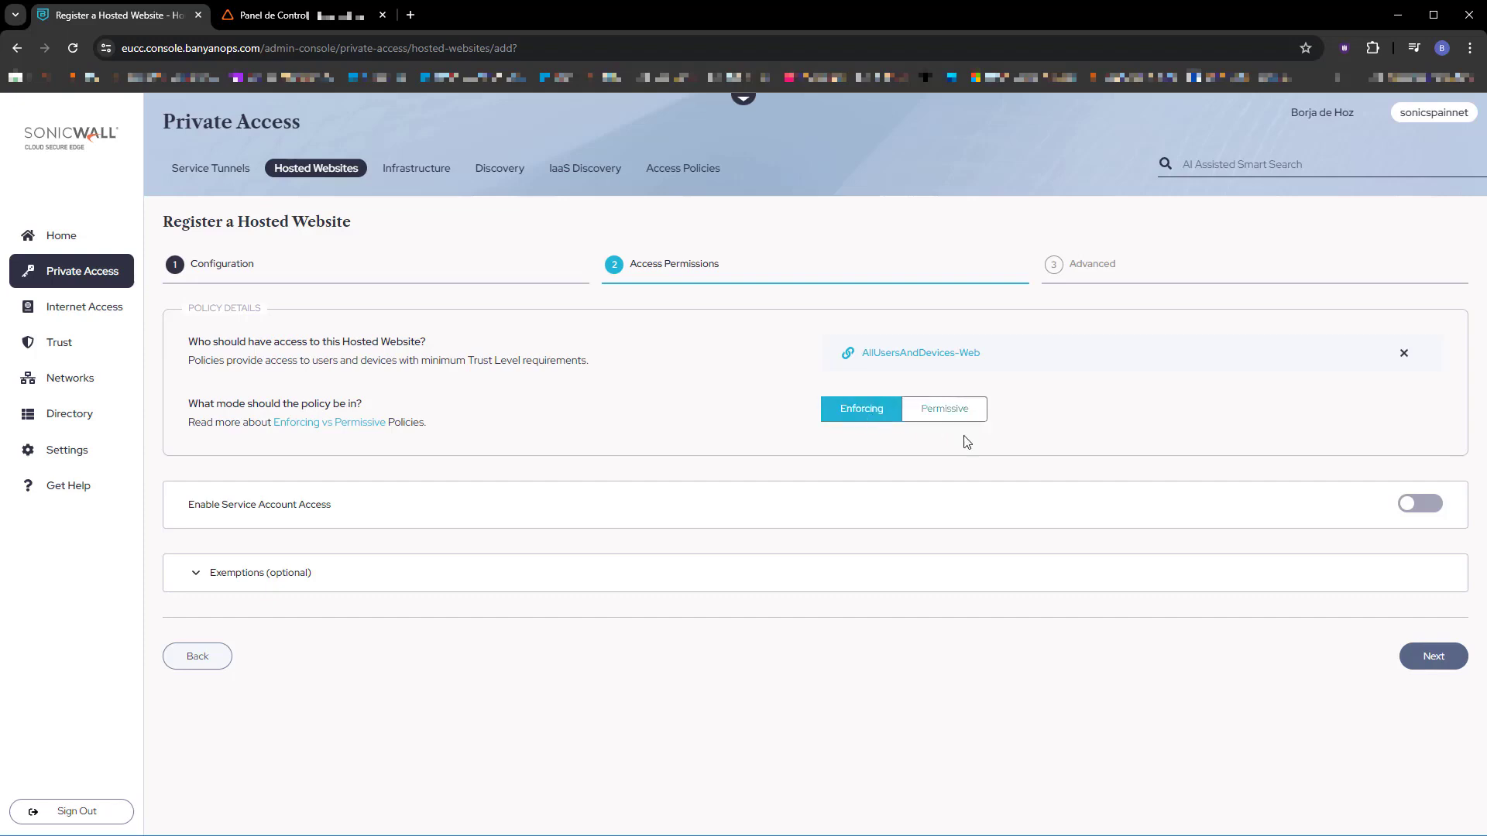
# - Skip the advanced settings and save and validate the Web-Server hosted website
pyautogui.click(1434, 656)
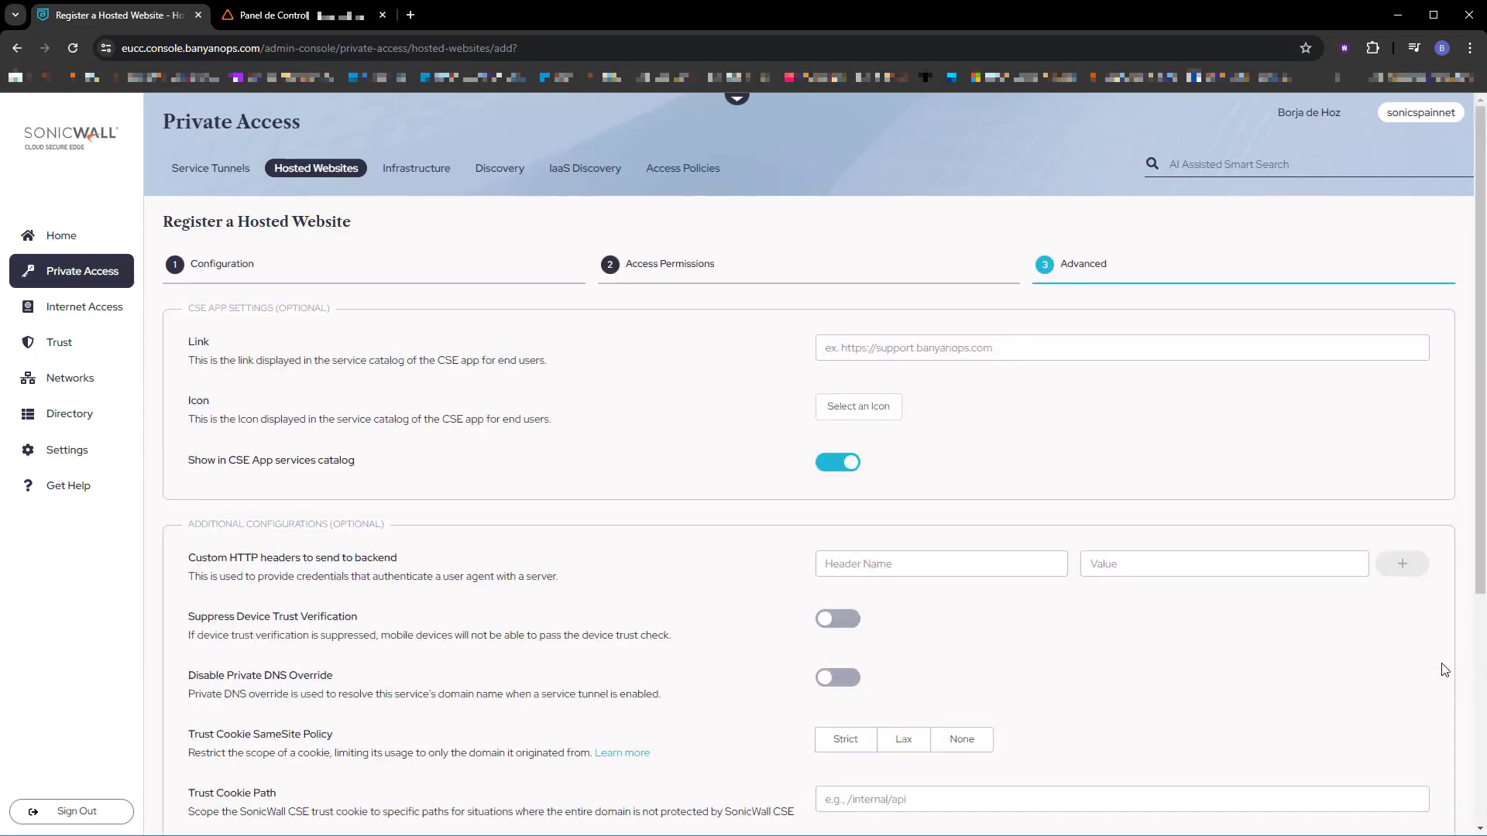
pyautogui.scroll(-5, 1445, 670)
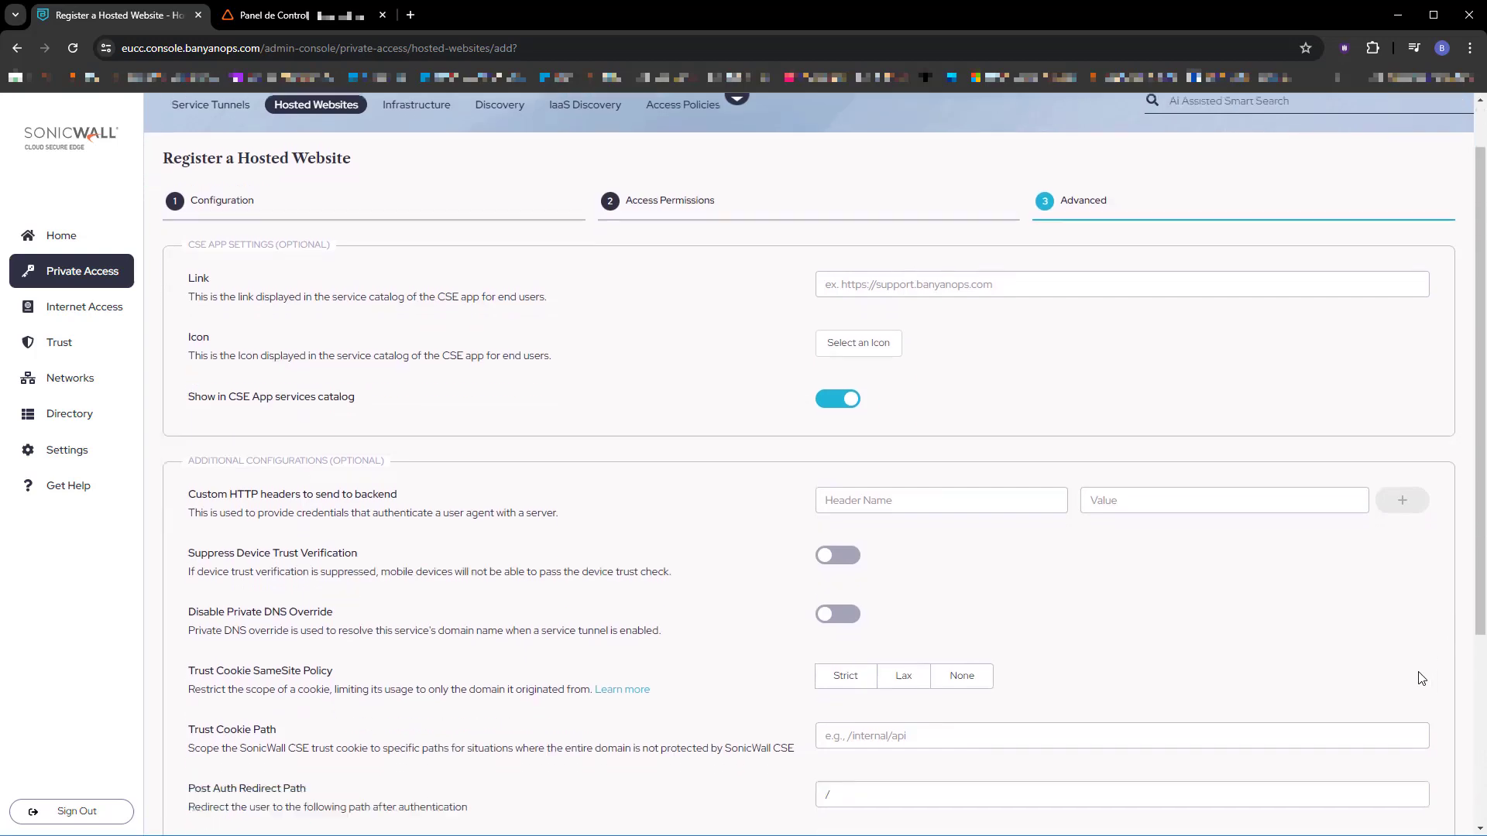
pyautogui.click(1408, 714)
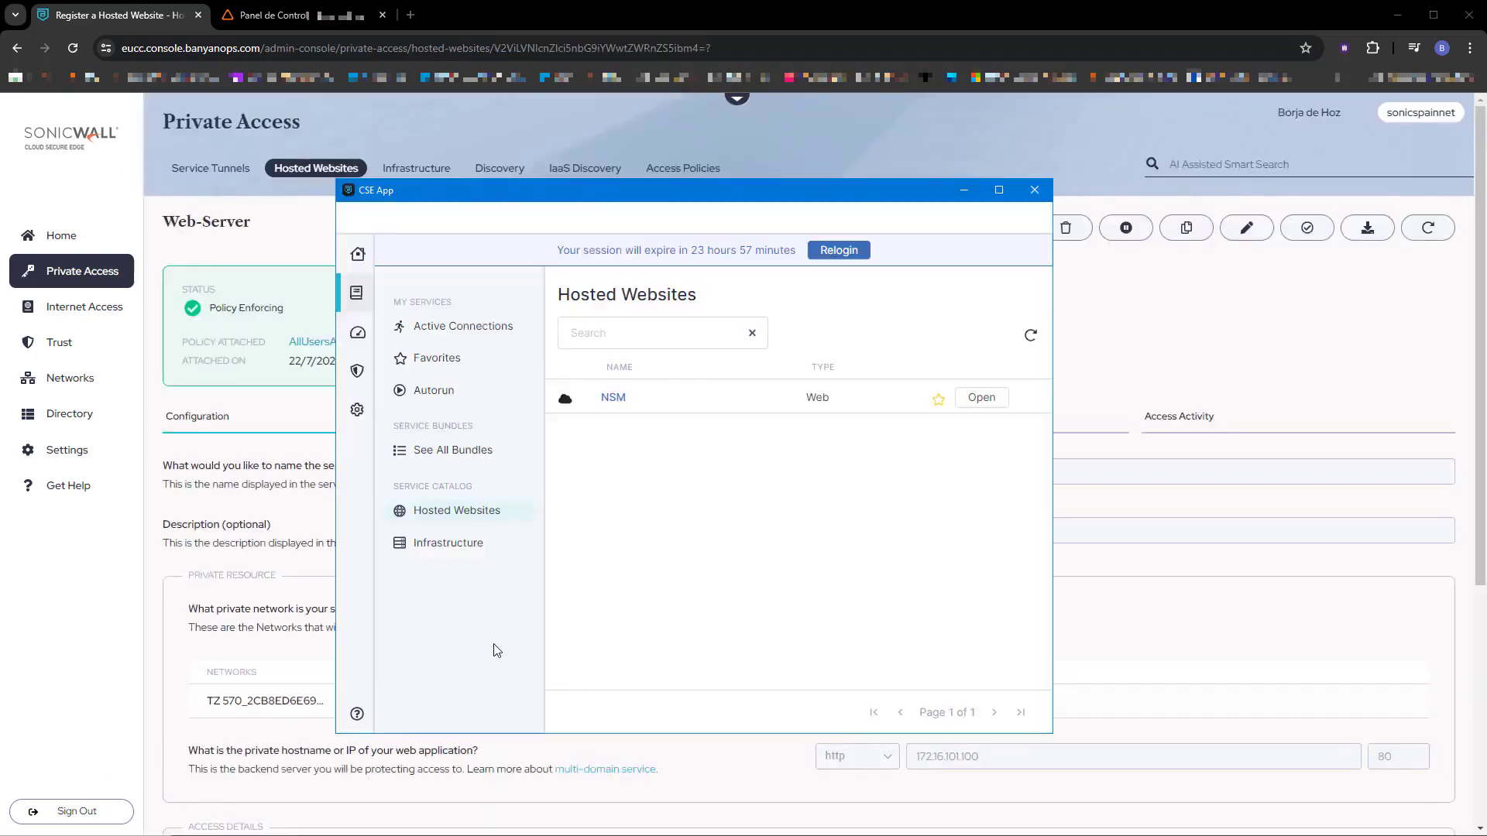
pyautogui.click(1030, 335)
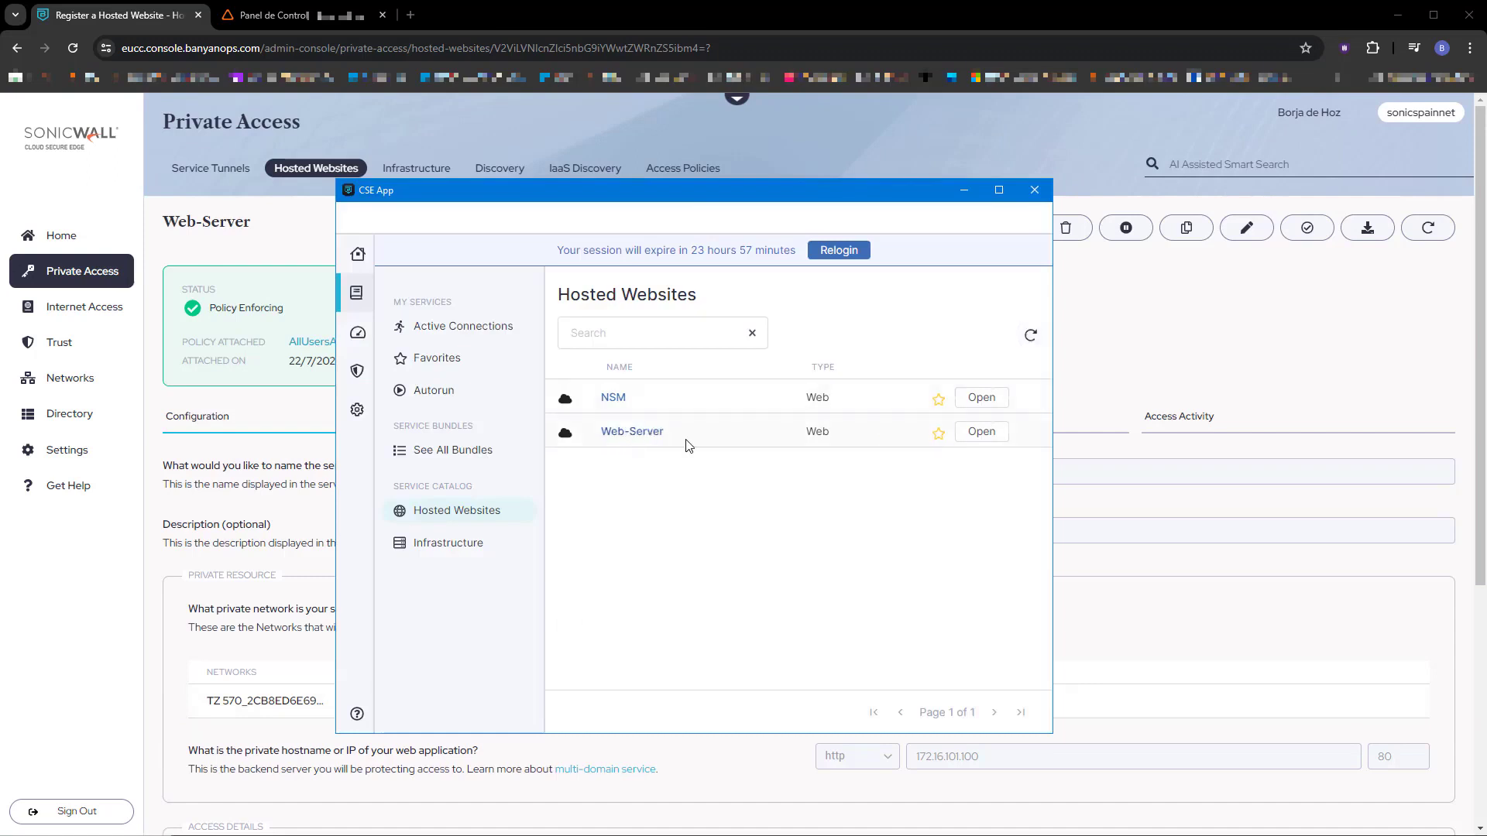
pyautogui.click(996, 438)
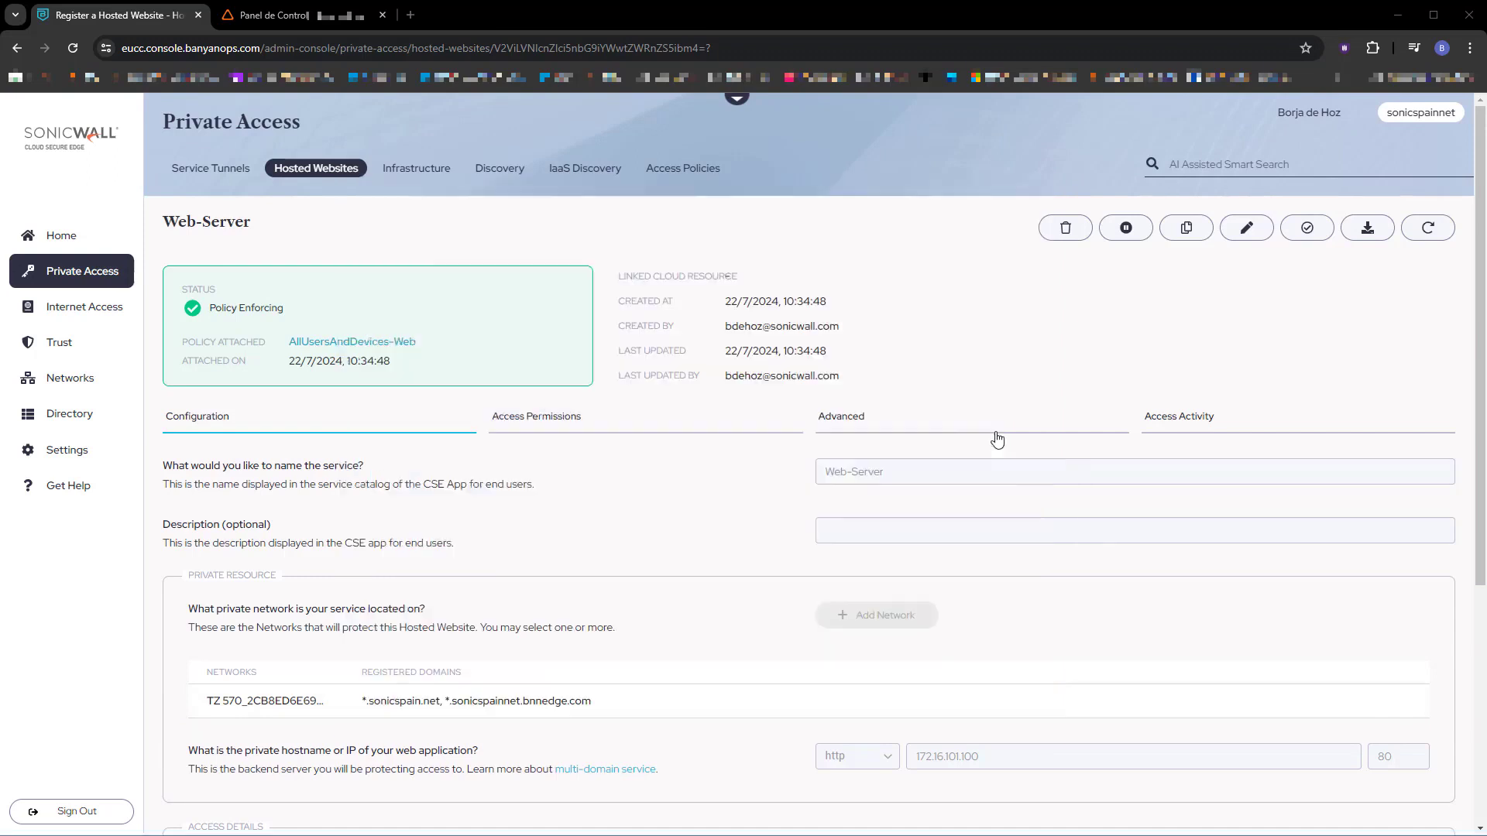
pyautogui.click(203, 45)
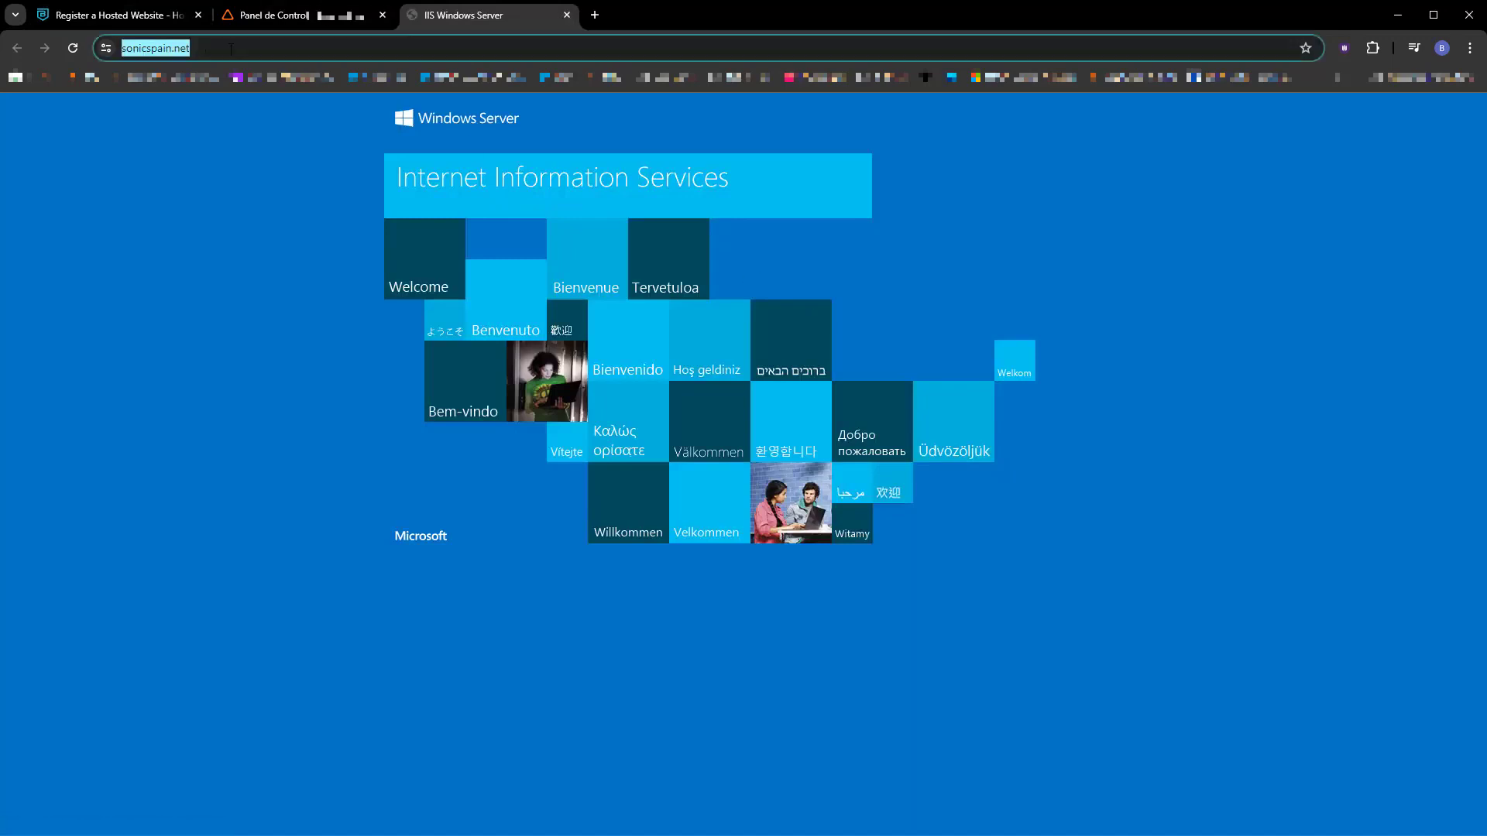
pyautogui.click(250, 48)
pyautogui.moveTo(250, 48); pyautogui.dragTo(159, 46)
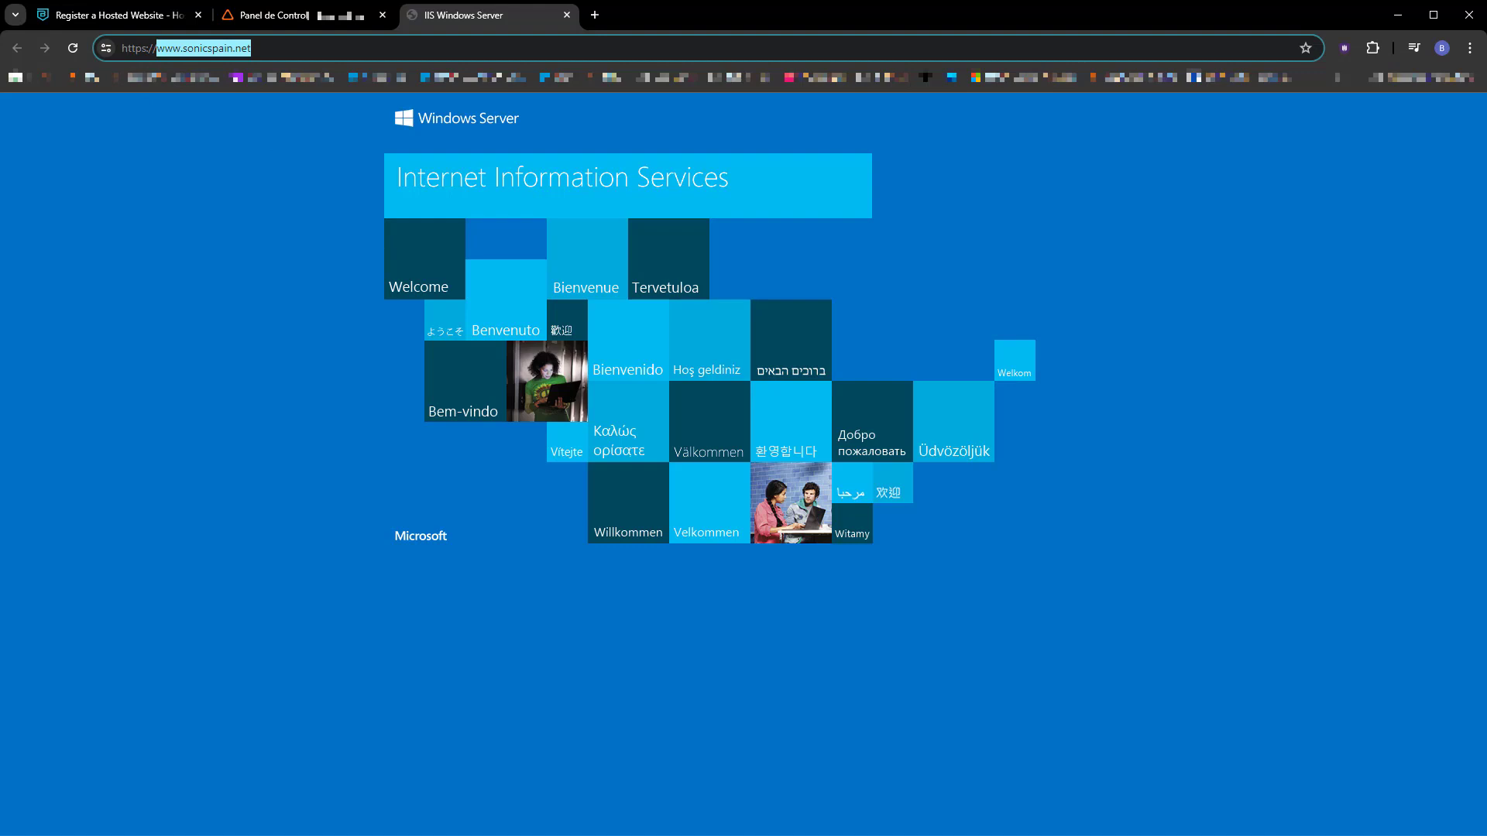
pyautogui.hotkey('alt', 'Tab')
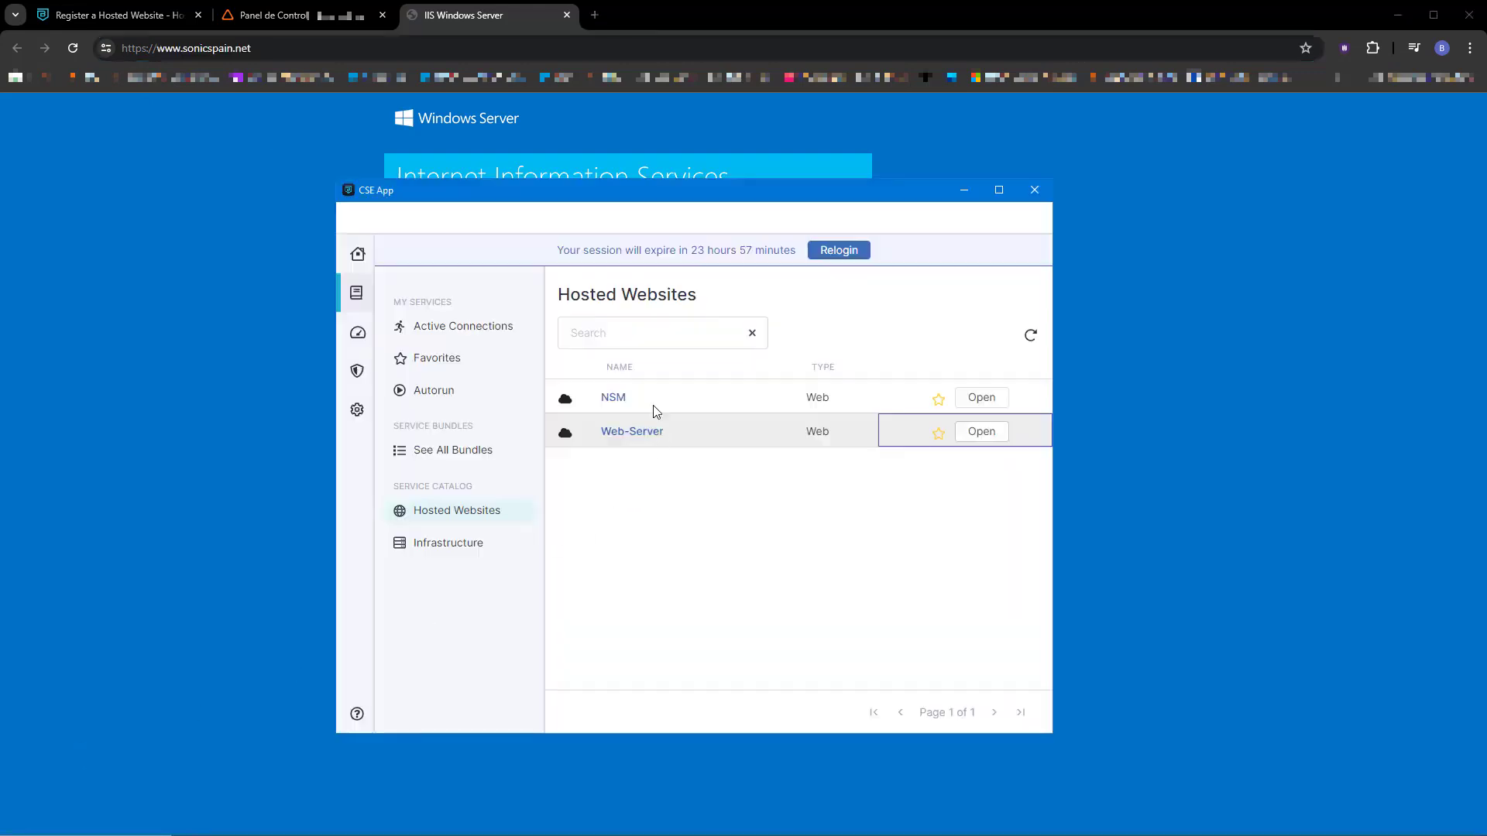
pyautogui.click(359, 413)
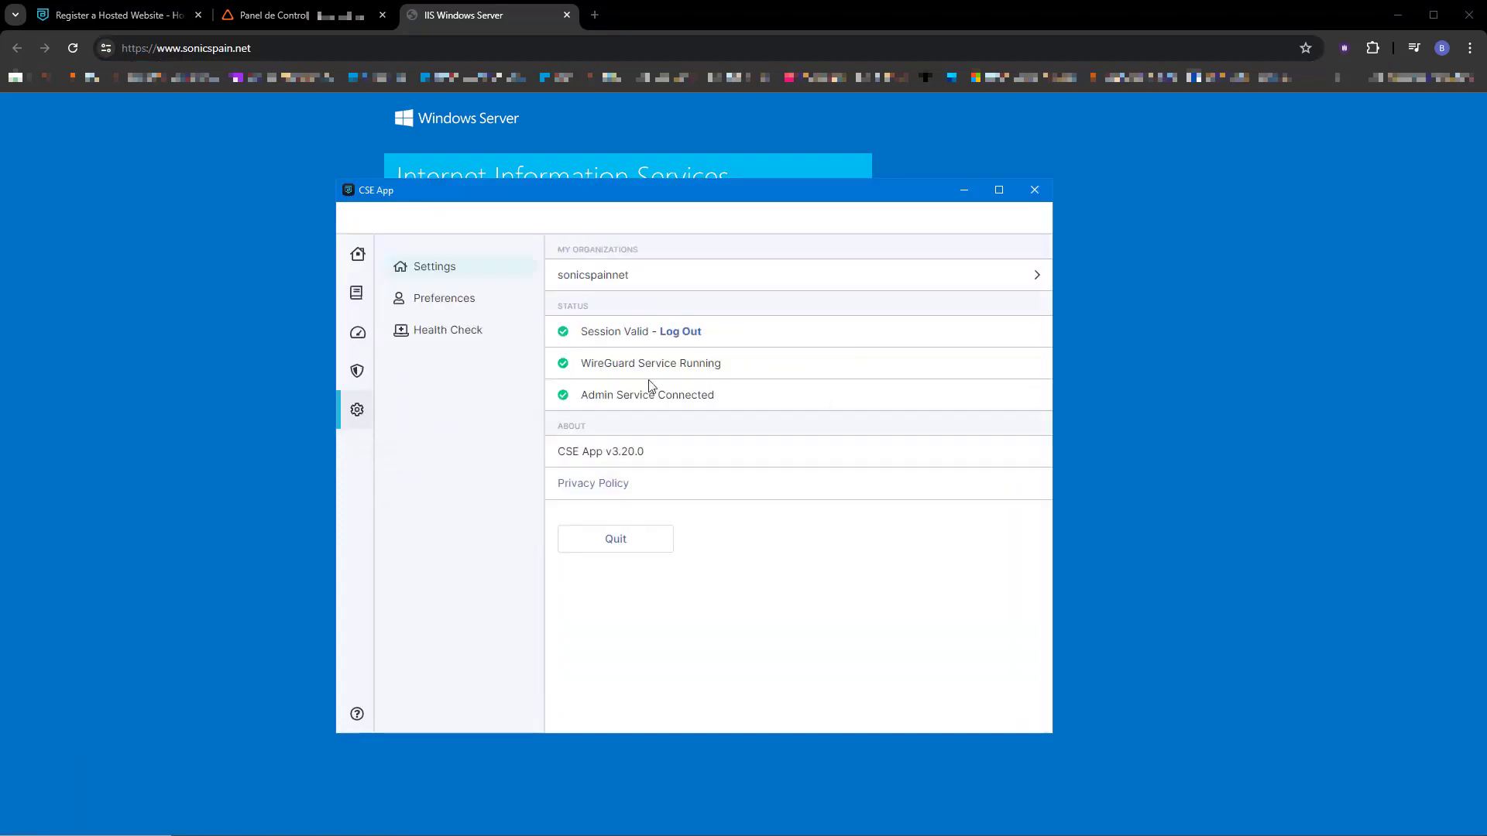
# - Log out of the CSE App, reload sonicspain.net, close the IIS tab and open Chrome Incognito
pyautogui.click(689, 333)
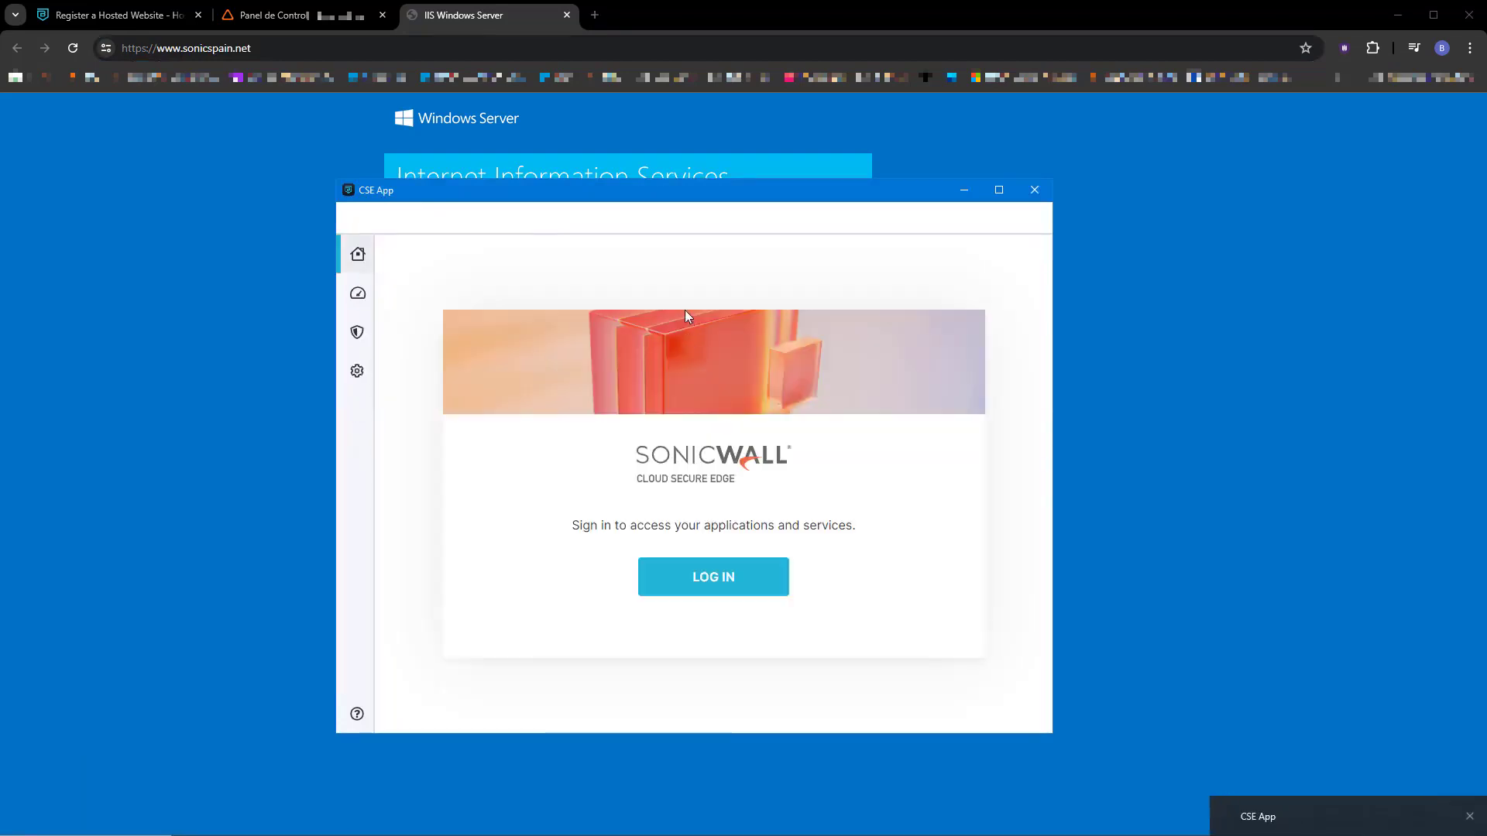
pyautogui.click(248, 50)
pyautogui.click(249, 48)
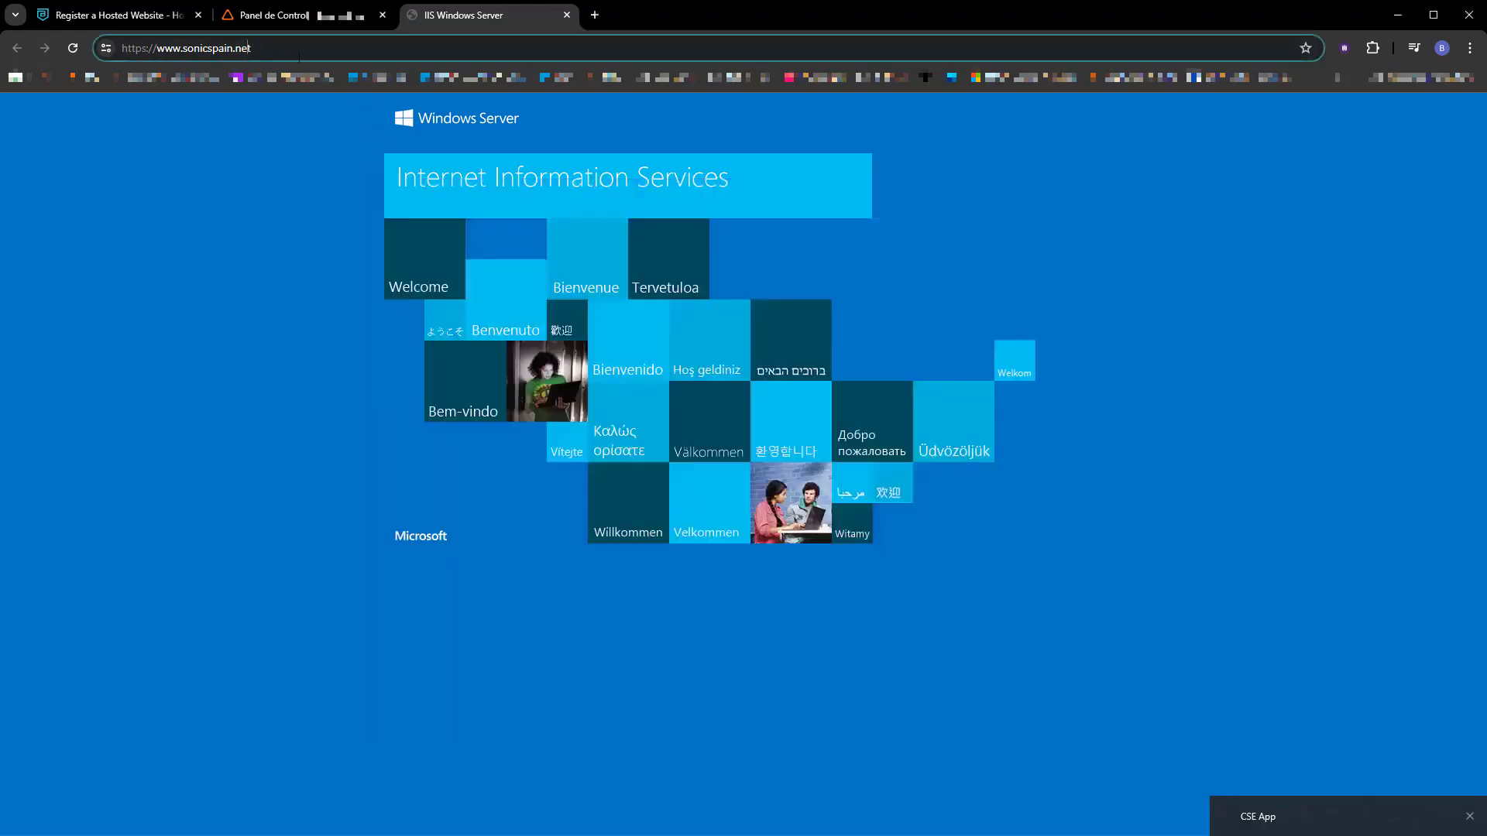
pyautogui.press('Return')
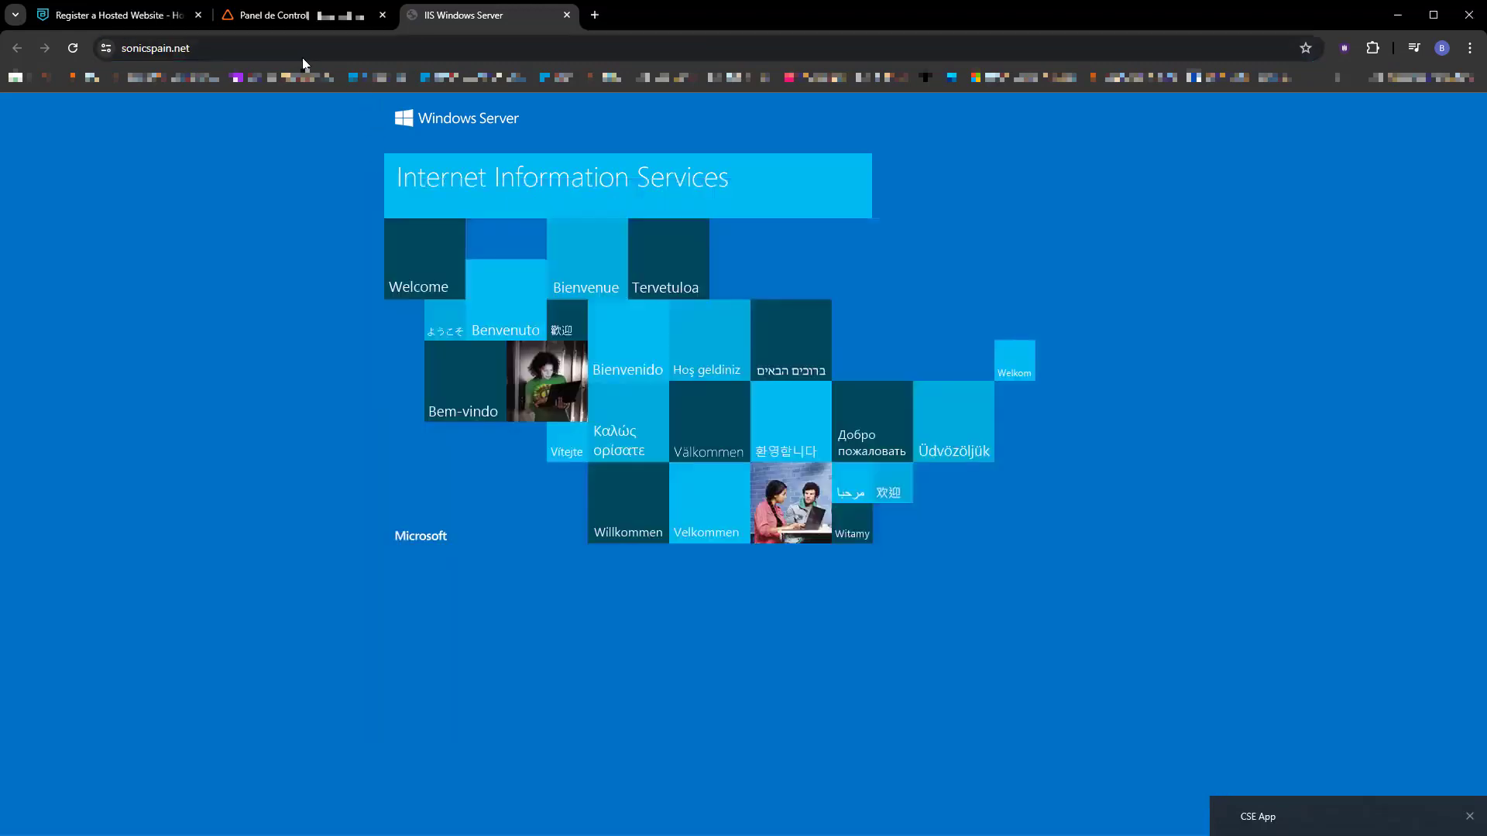
pyautogui.click(567, 15)
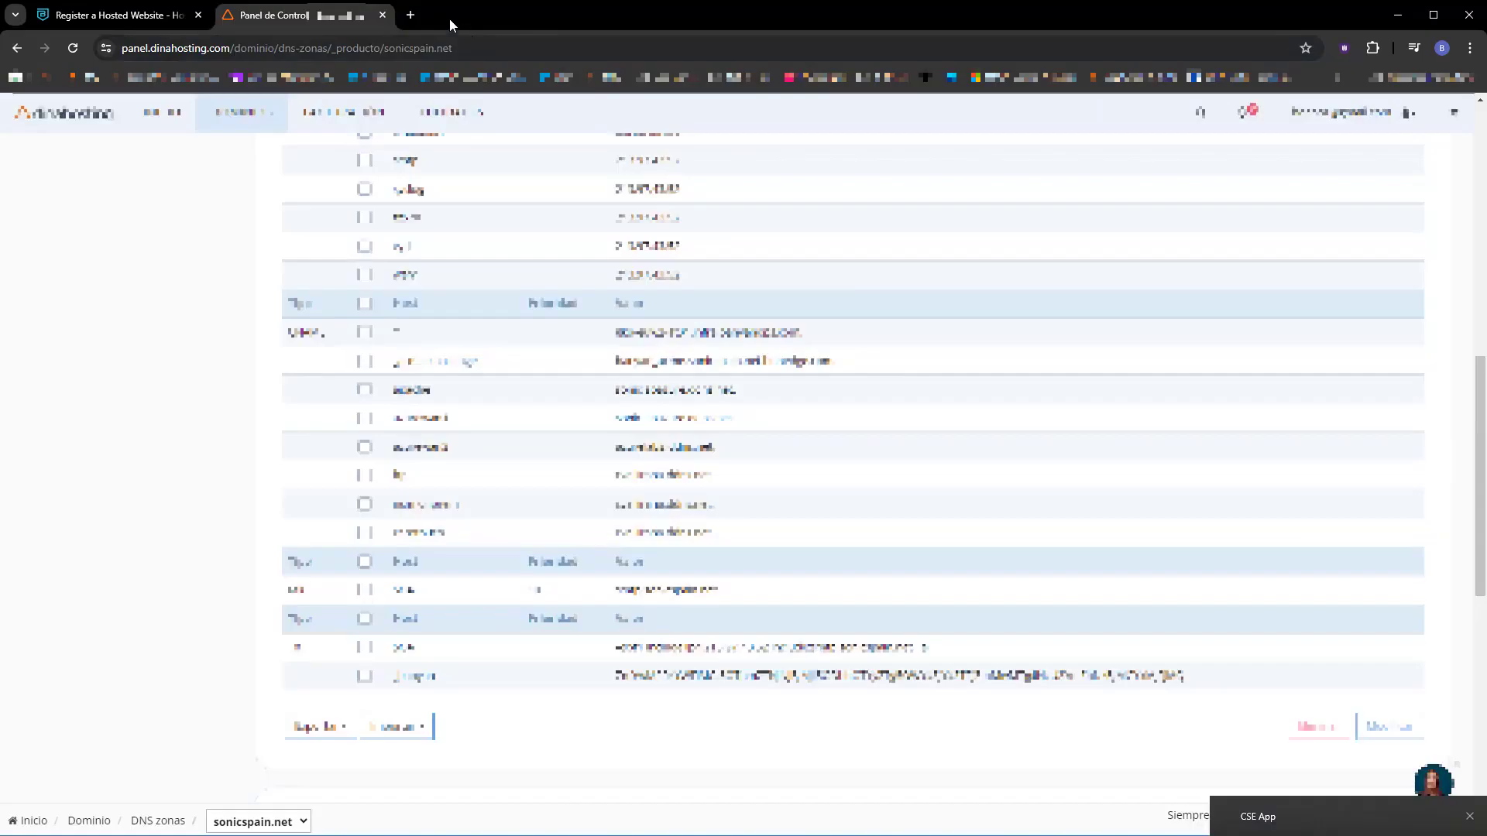
pyautogui.hotkey('ctrl', 'shift', 'n')
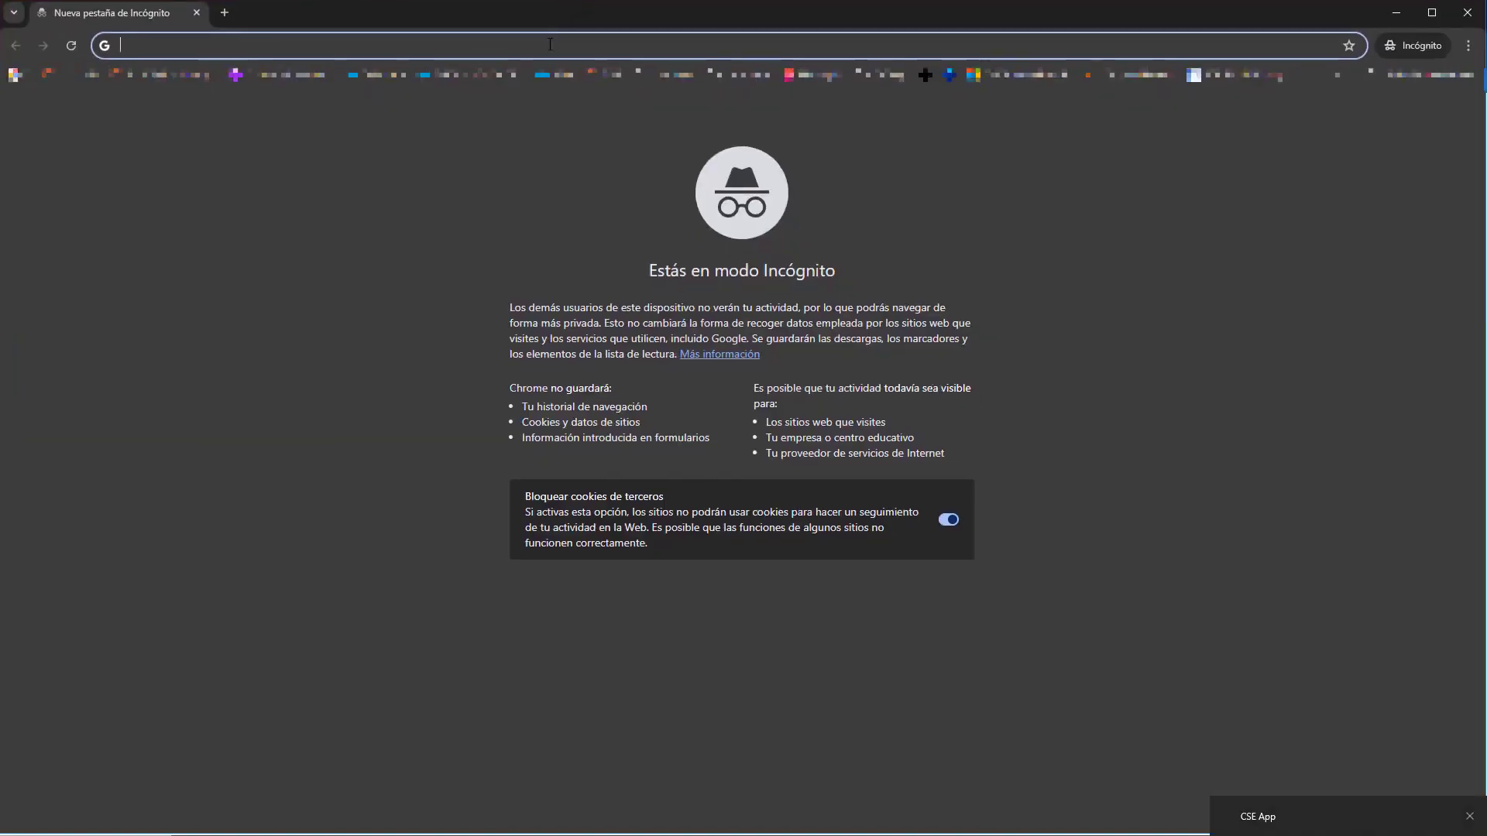
pyautogui.write('www.sonics')
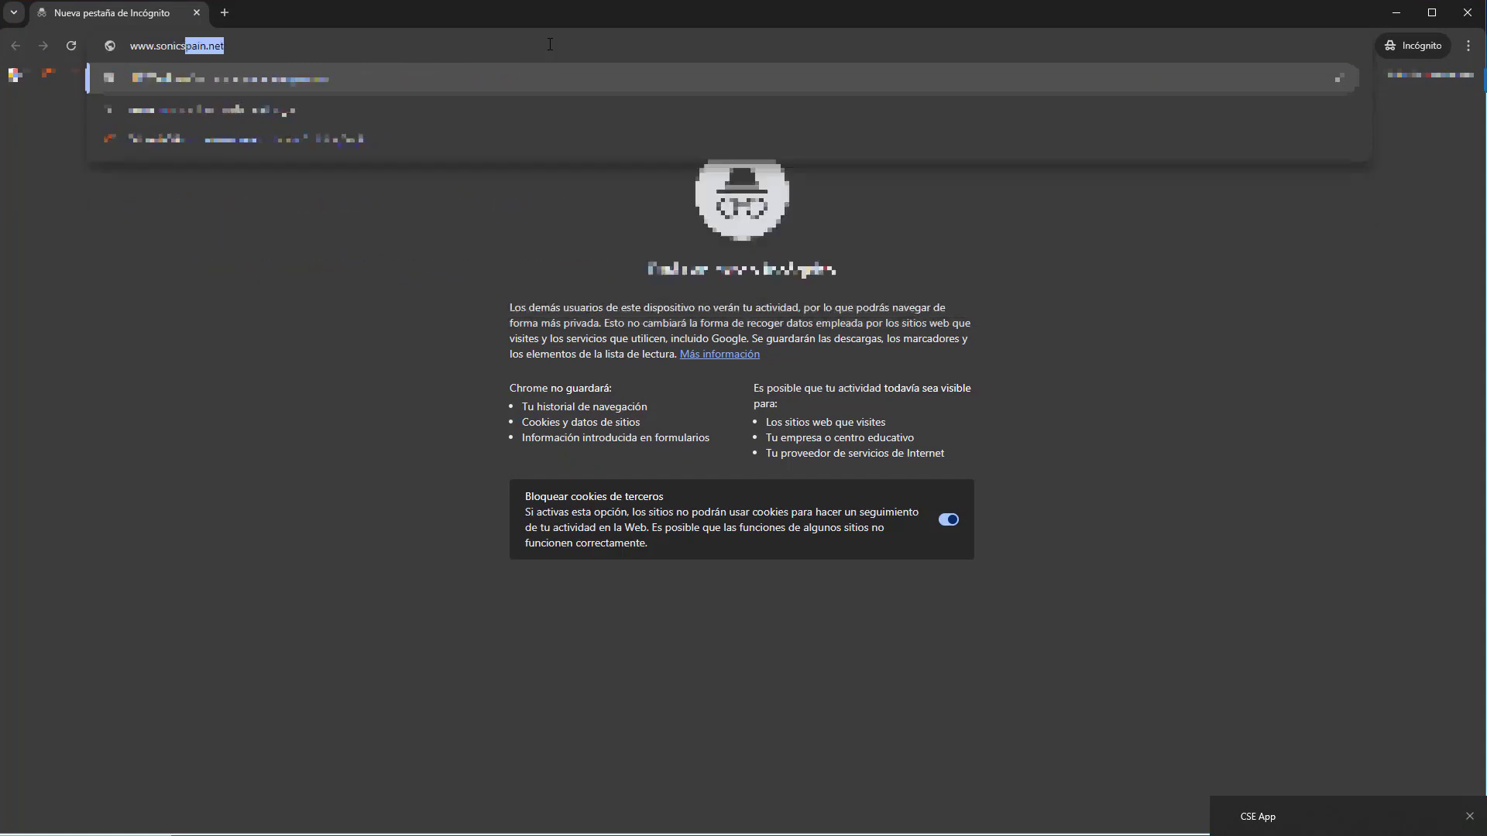
pyautogui.write('pain')
pyautogui.press('Return')
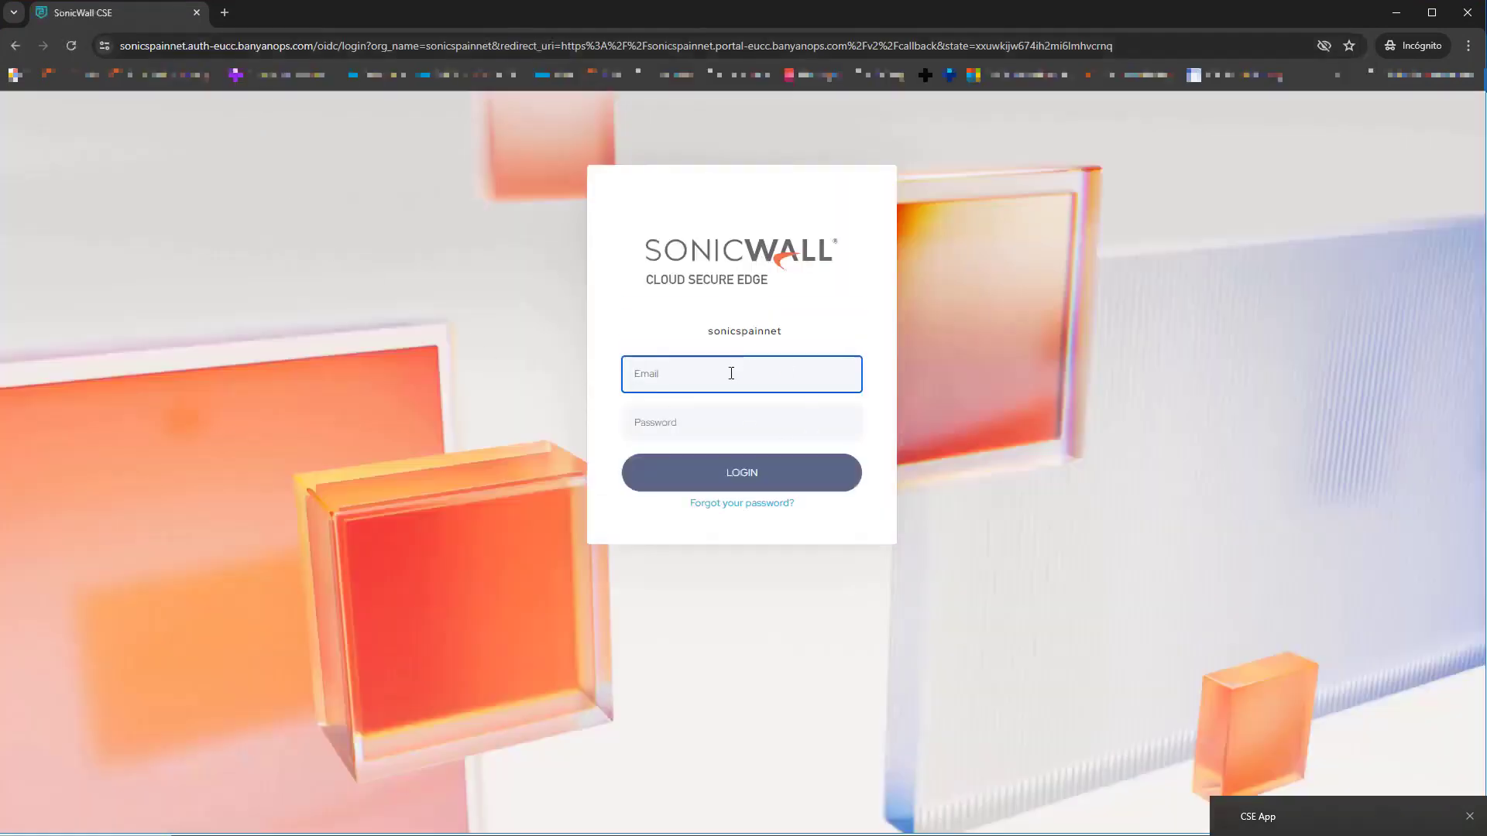
pyautogui.click(731, 373)
pyautogui.click(769, 498)
pyautogui.click(676, 425)
pyautogui.write('•••••')
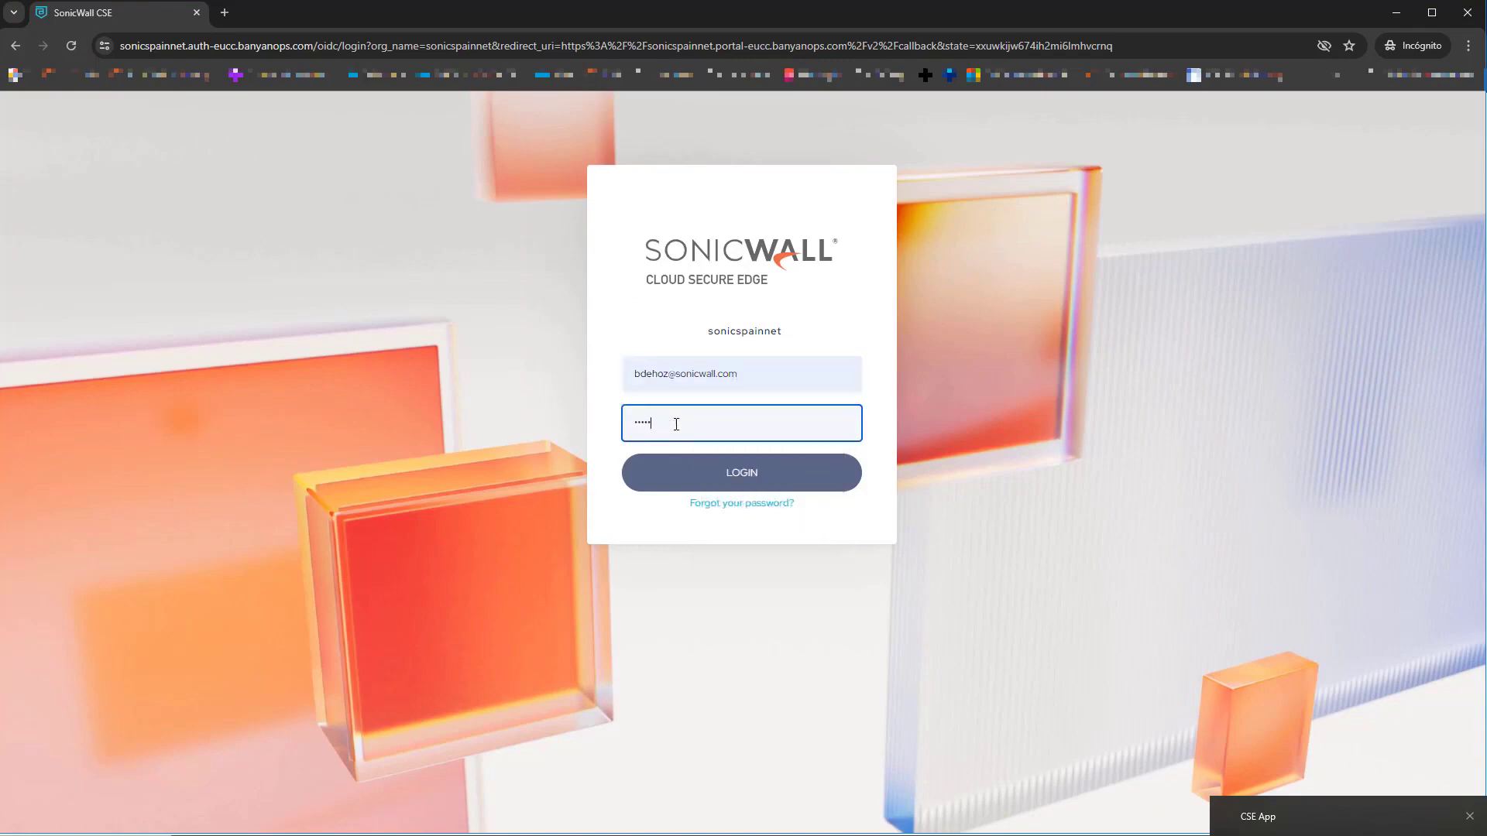
pyautogui.press('Return')
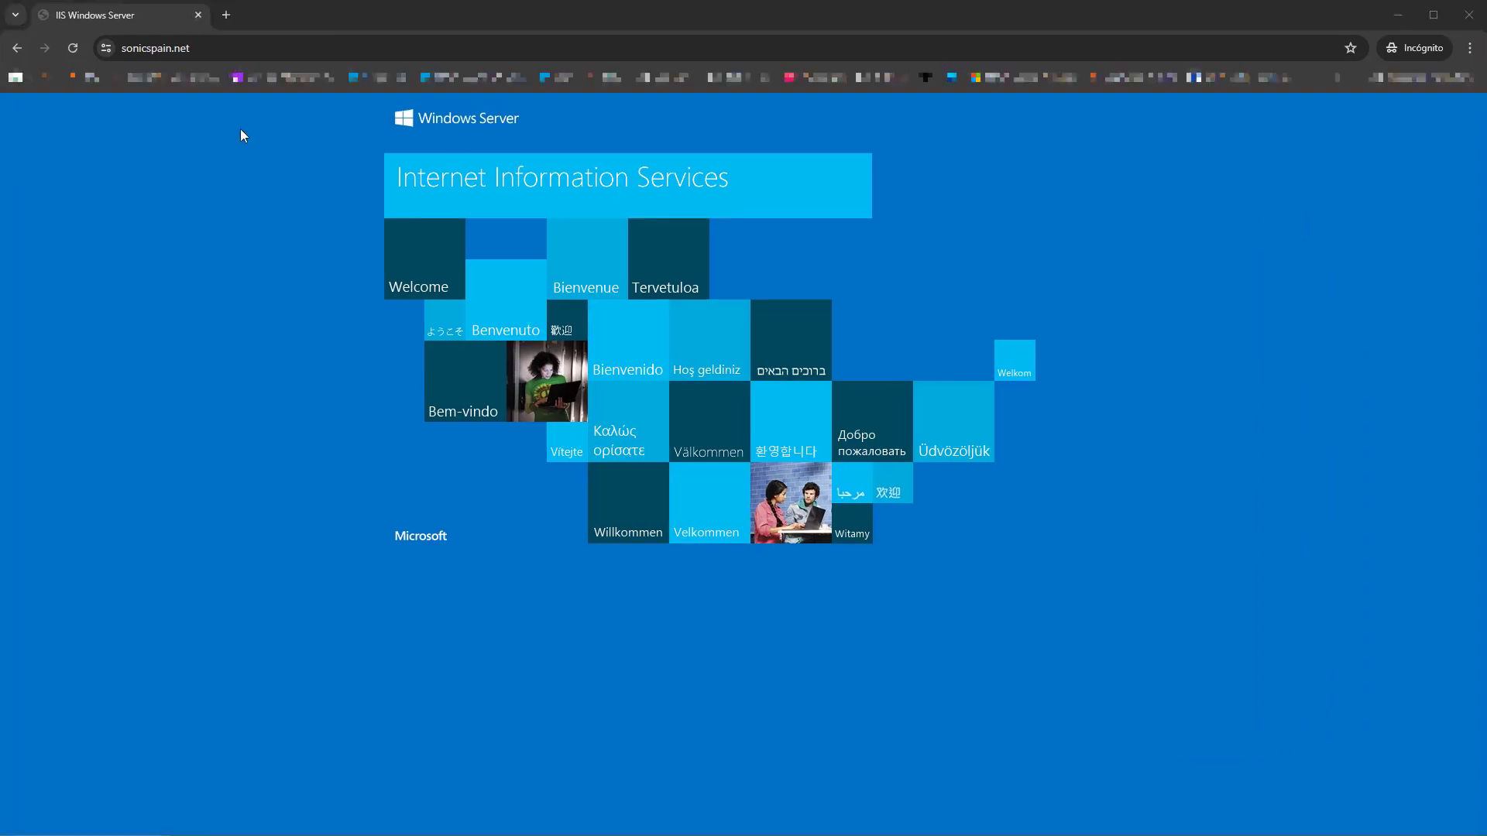
pyautogui.click(1387, 17)
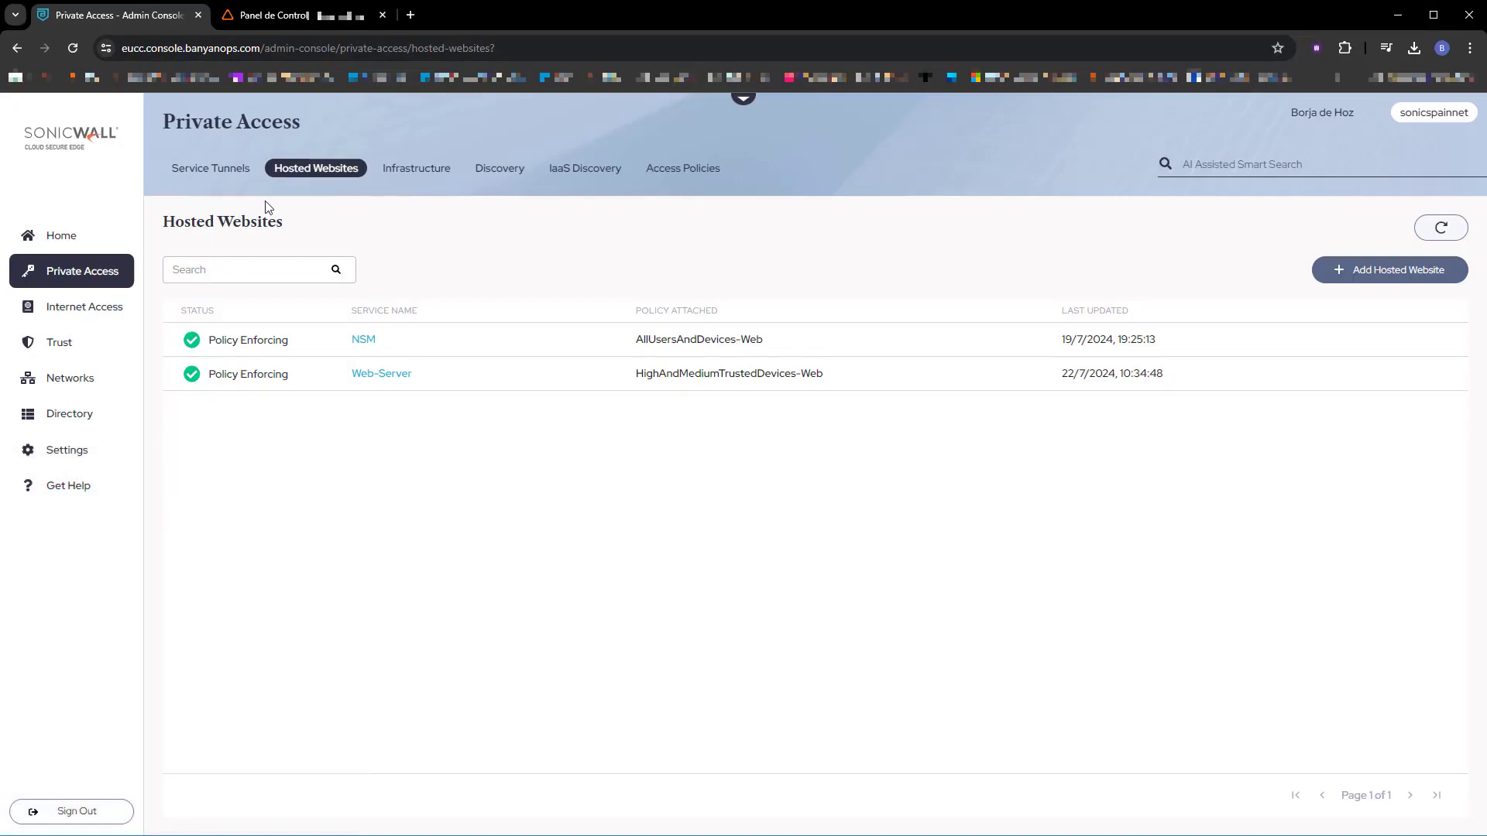
# - Open Home > Events and expand the 10:39:08 failed trust-score event for Web-Server
pyautogui.click(70, 240)
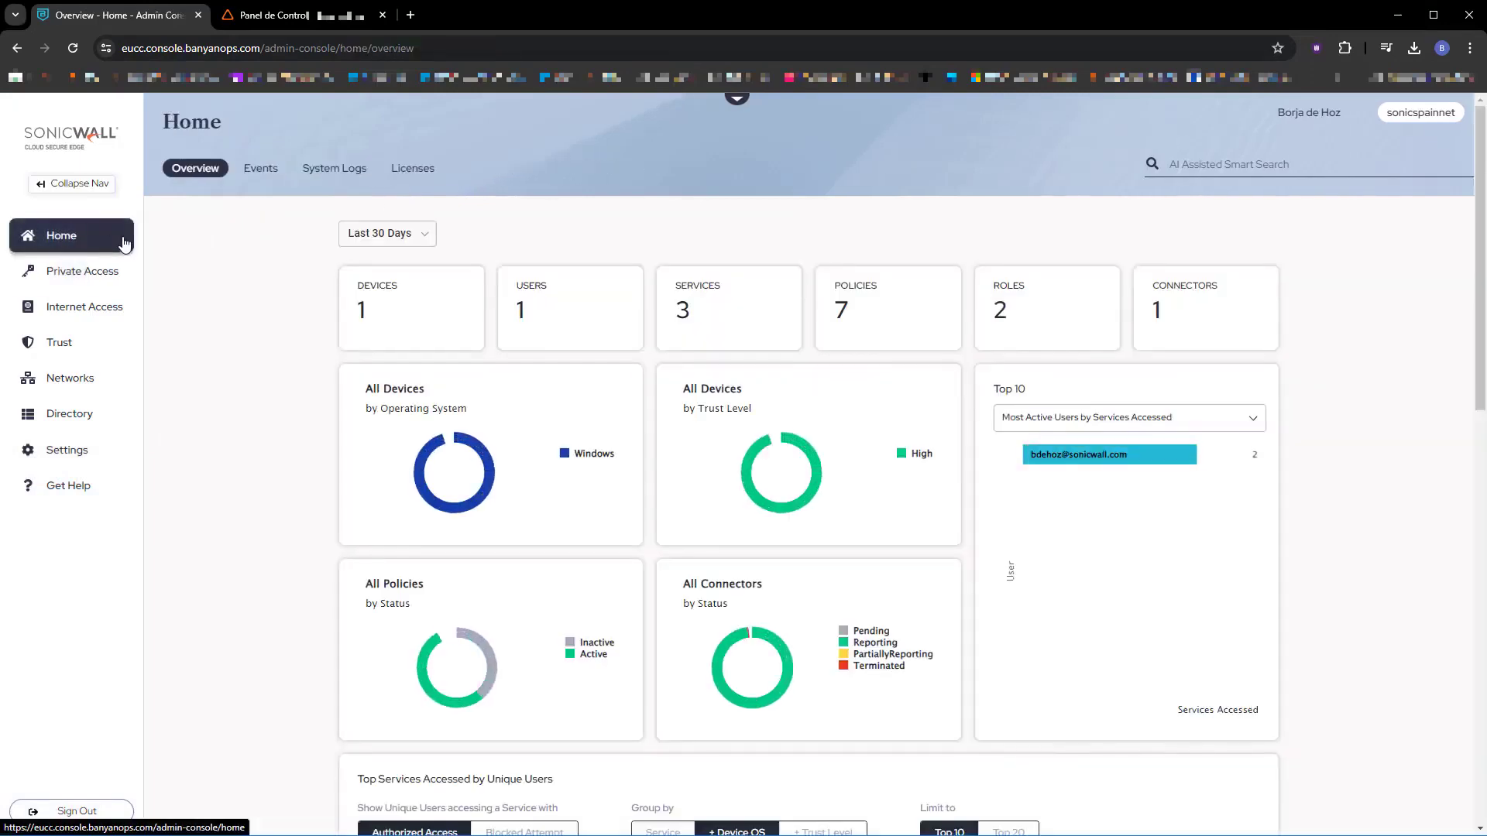
pyautogui.click(271, 180)
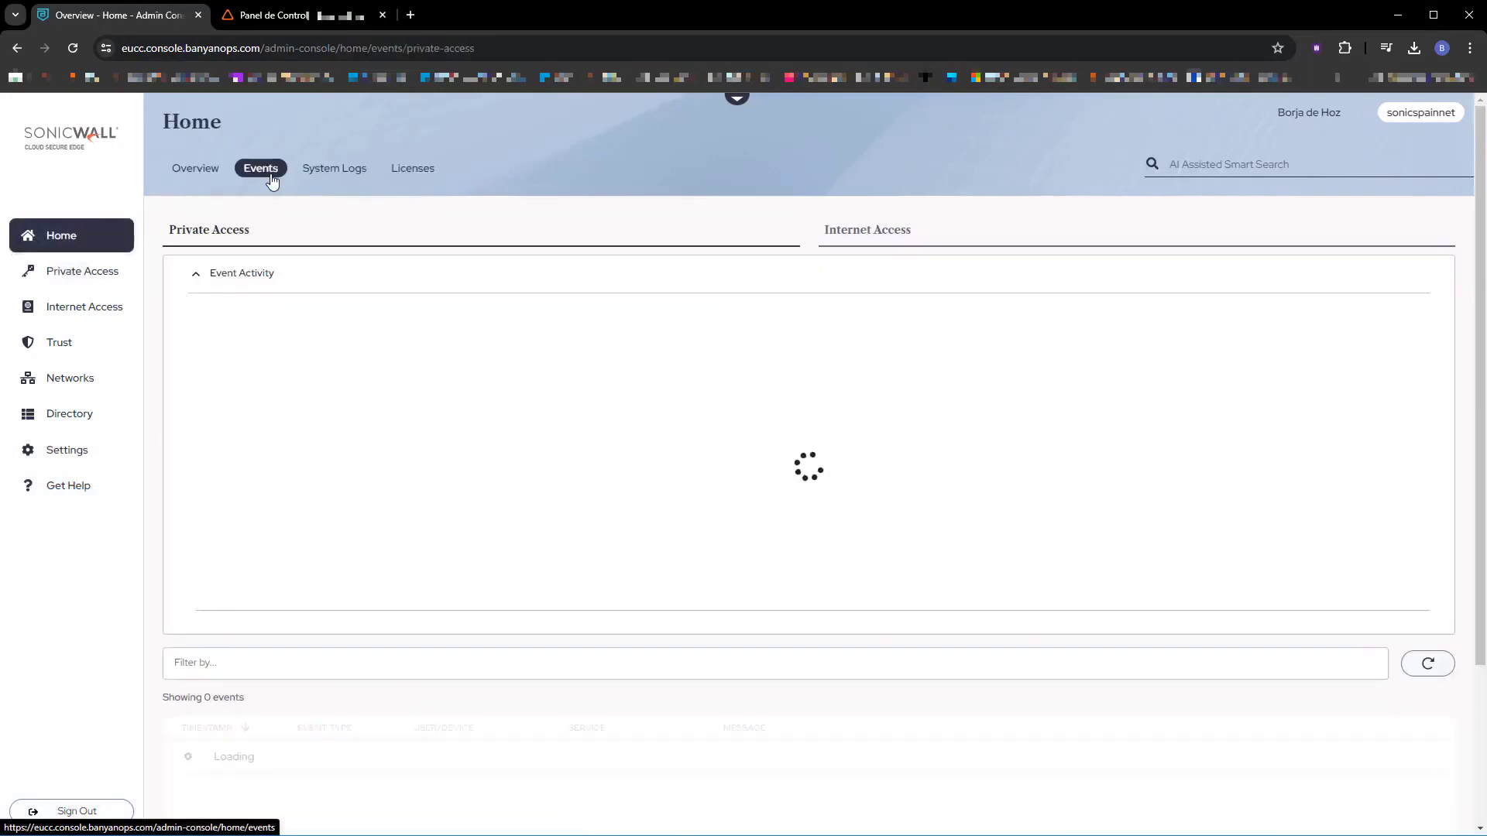
pyautogui.scroll(-3, 823, 576)
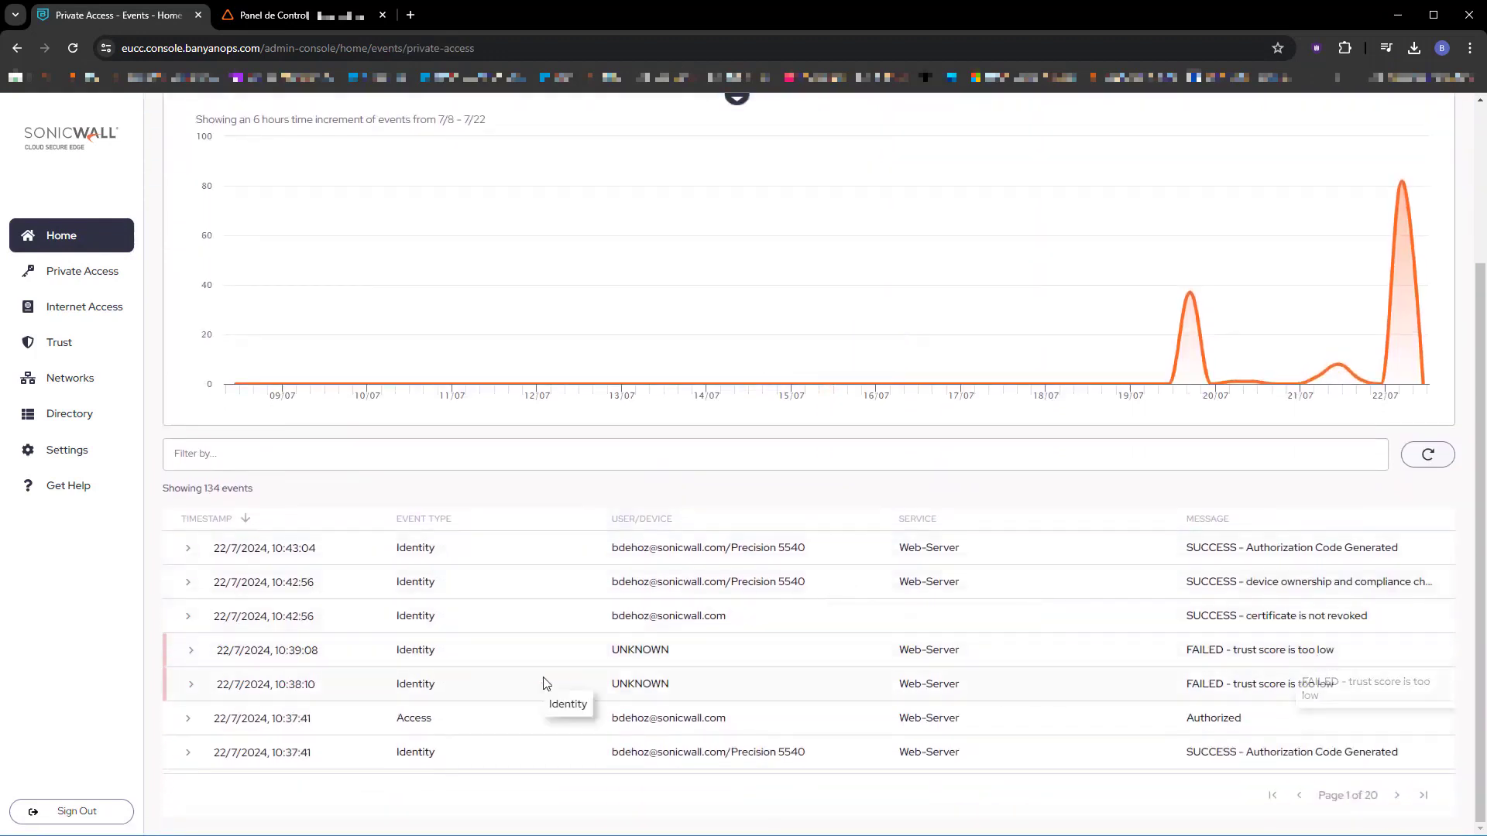
pyautogui.click(190, 652)
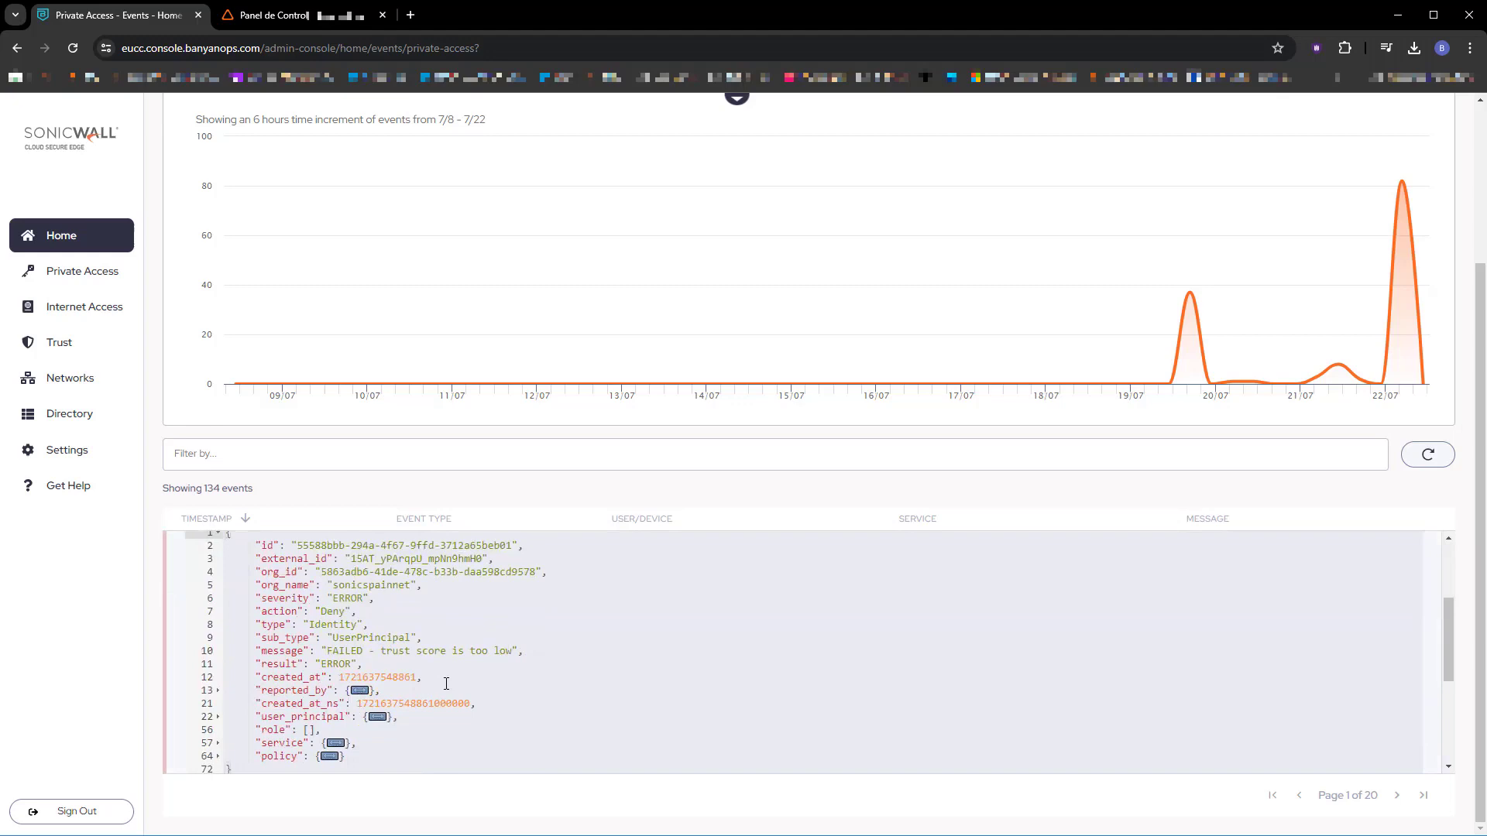
# - Expand the event's reported_by, user_principal and device sections in the JSON
pyautogui.click(364, 691)
pyautogui.scroll(-3, 530, 625)
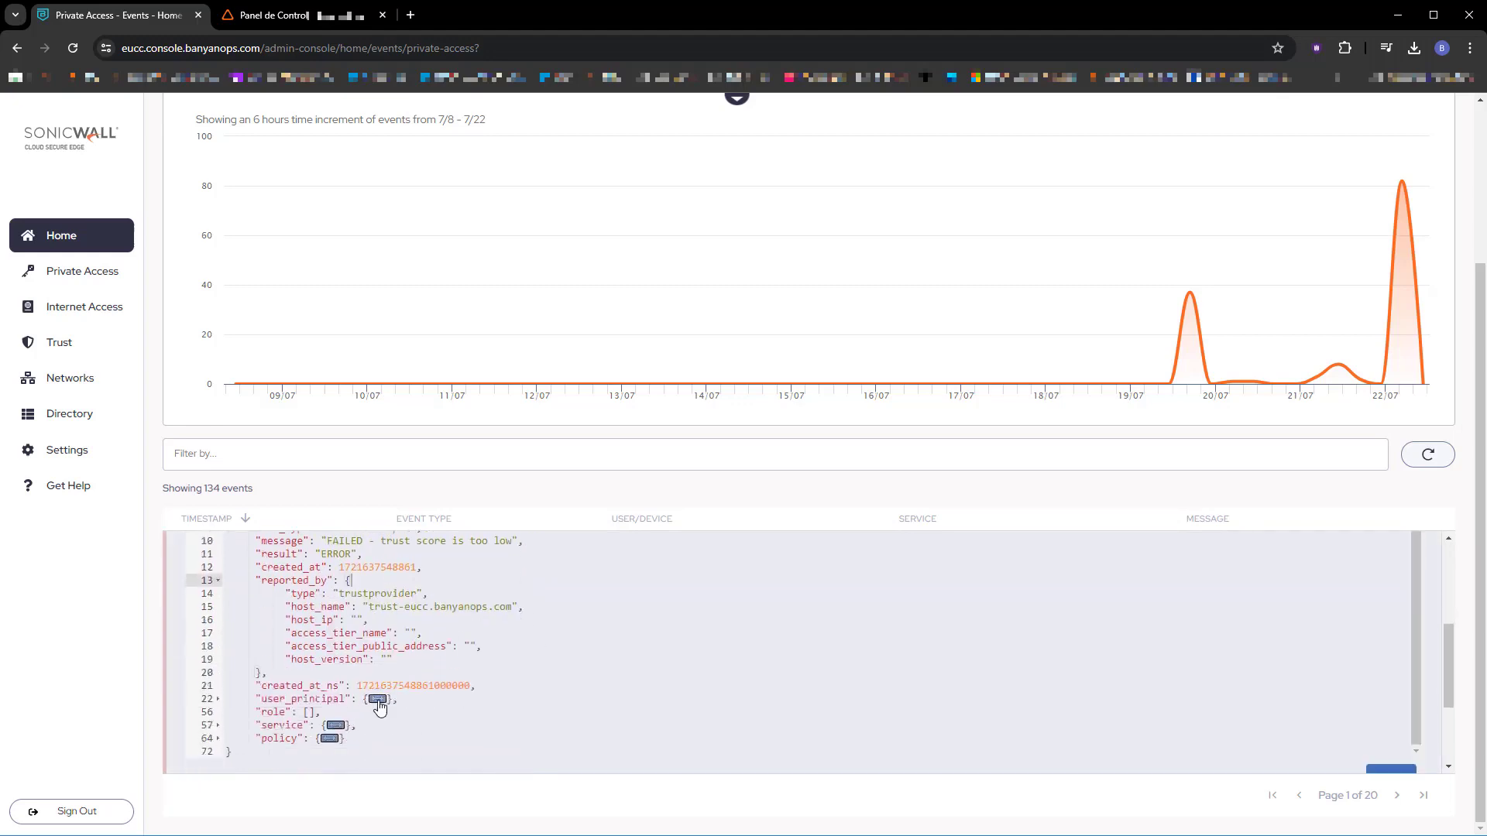
pyautogui.click(377, 699)
pyautogui.scroll(-3, 453, 678)
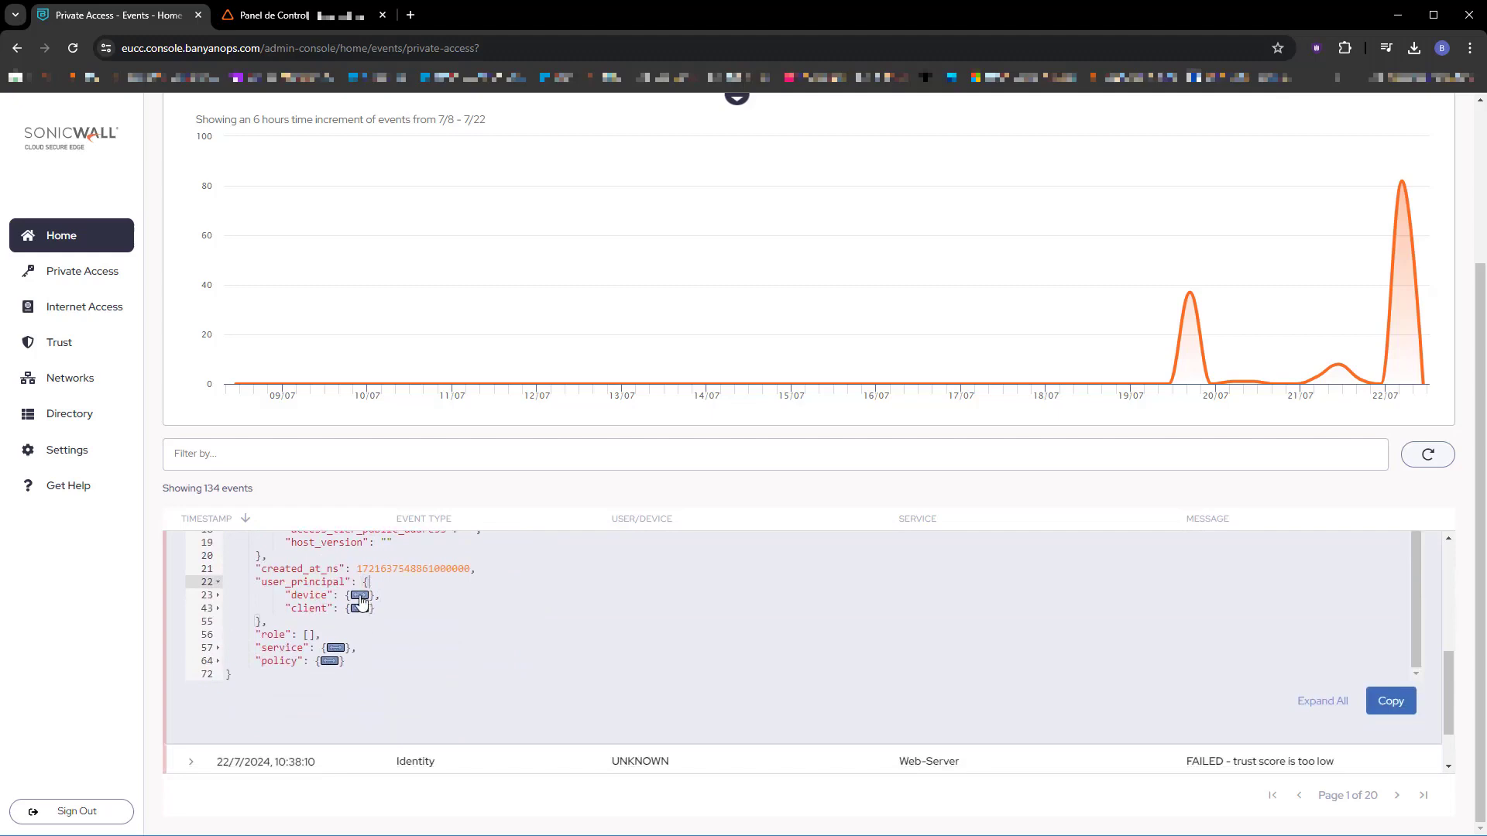
pyautogui.click(360, 596)
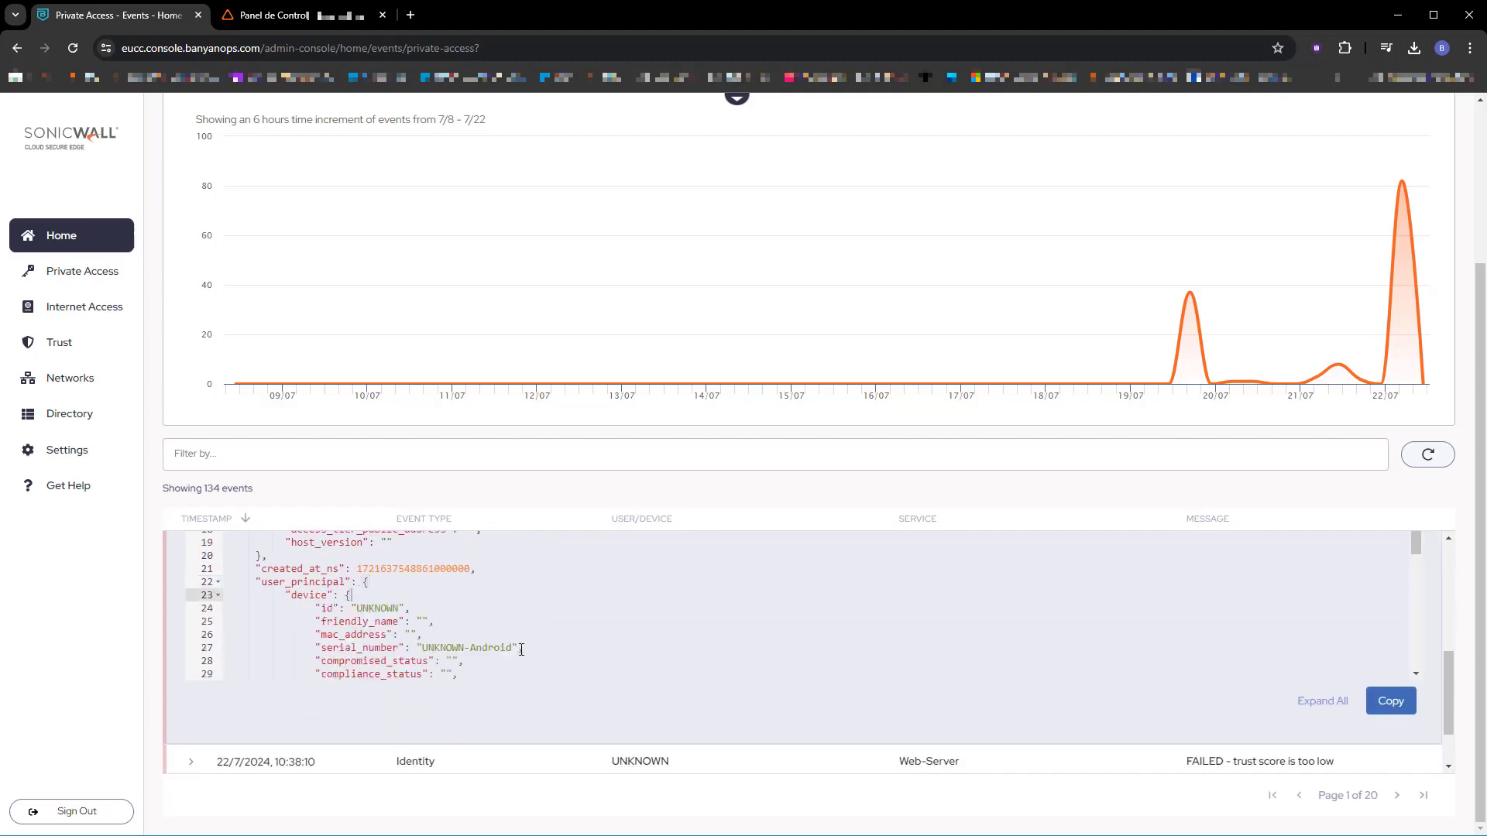
# - Select the UNKNOWN-Android serial_number and the last_user_agent values in the device details
pyautogui.moveTo(519, 650); pyautogui.dragTo(416, 650)
pyautogui.scroll(-1, 531, 653)
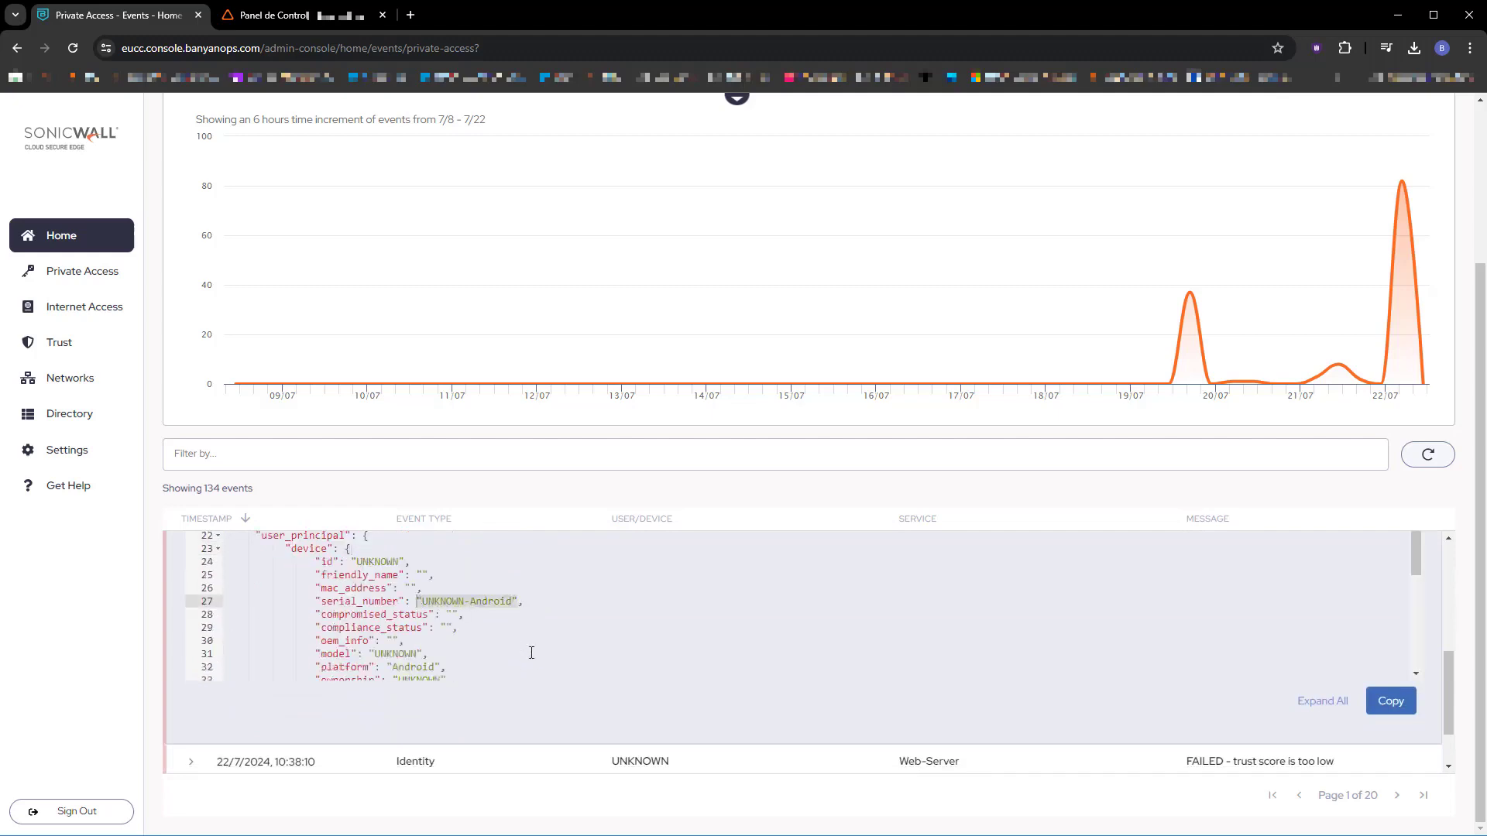
pyautogui.scroll(-1, 531, 653)
pyautogui.scroll(-1, 477, 639)
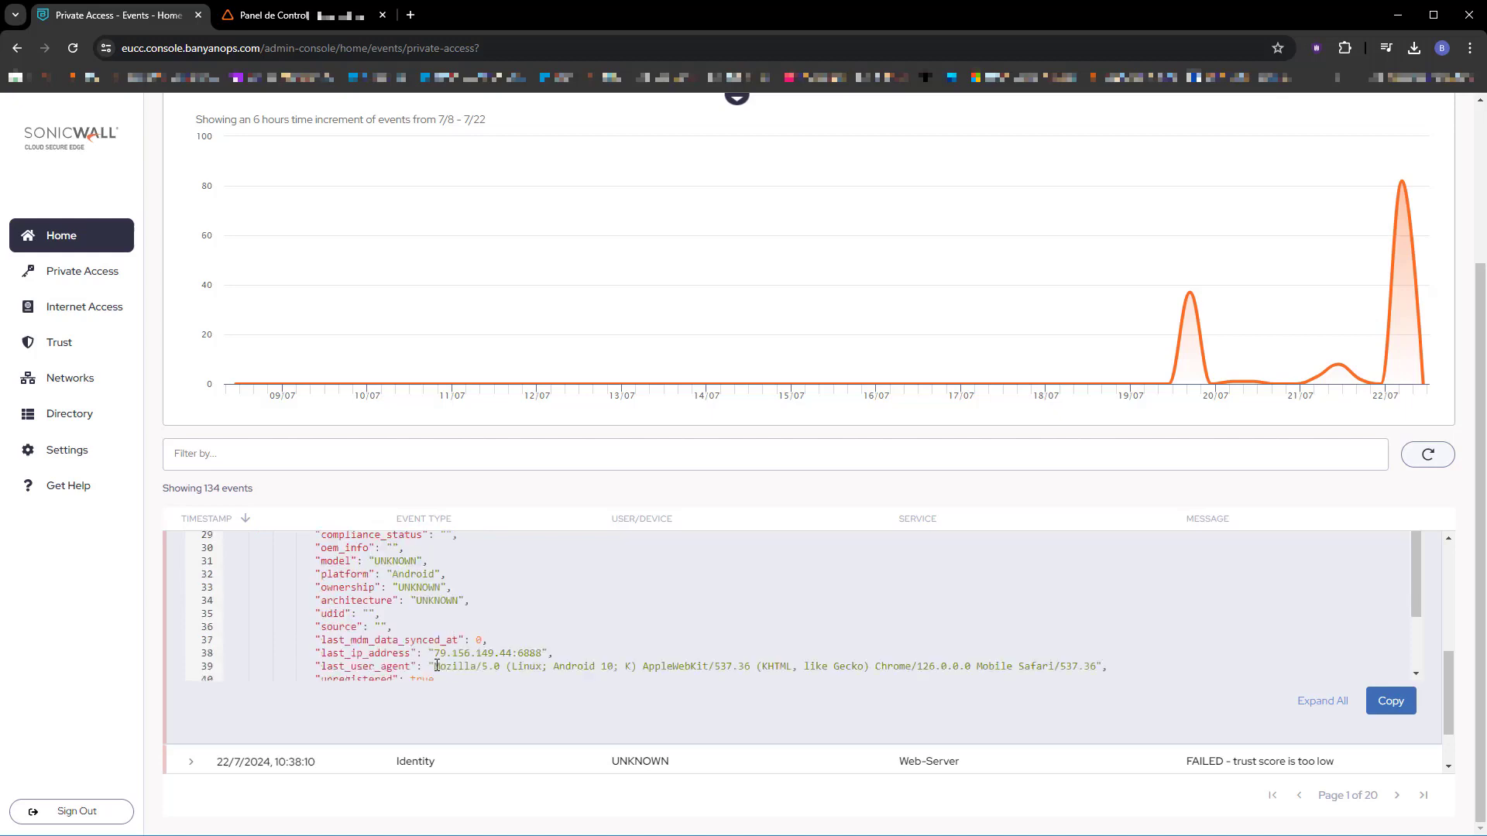
pyautogui.moveTo(637, 667); pyautogui.dragTo(433, 667)
pyautogui.scroll(-1, 411, 623)
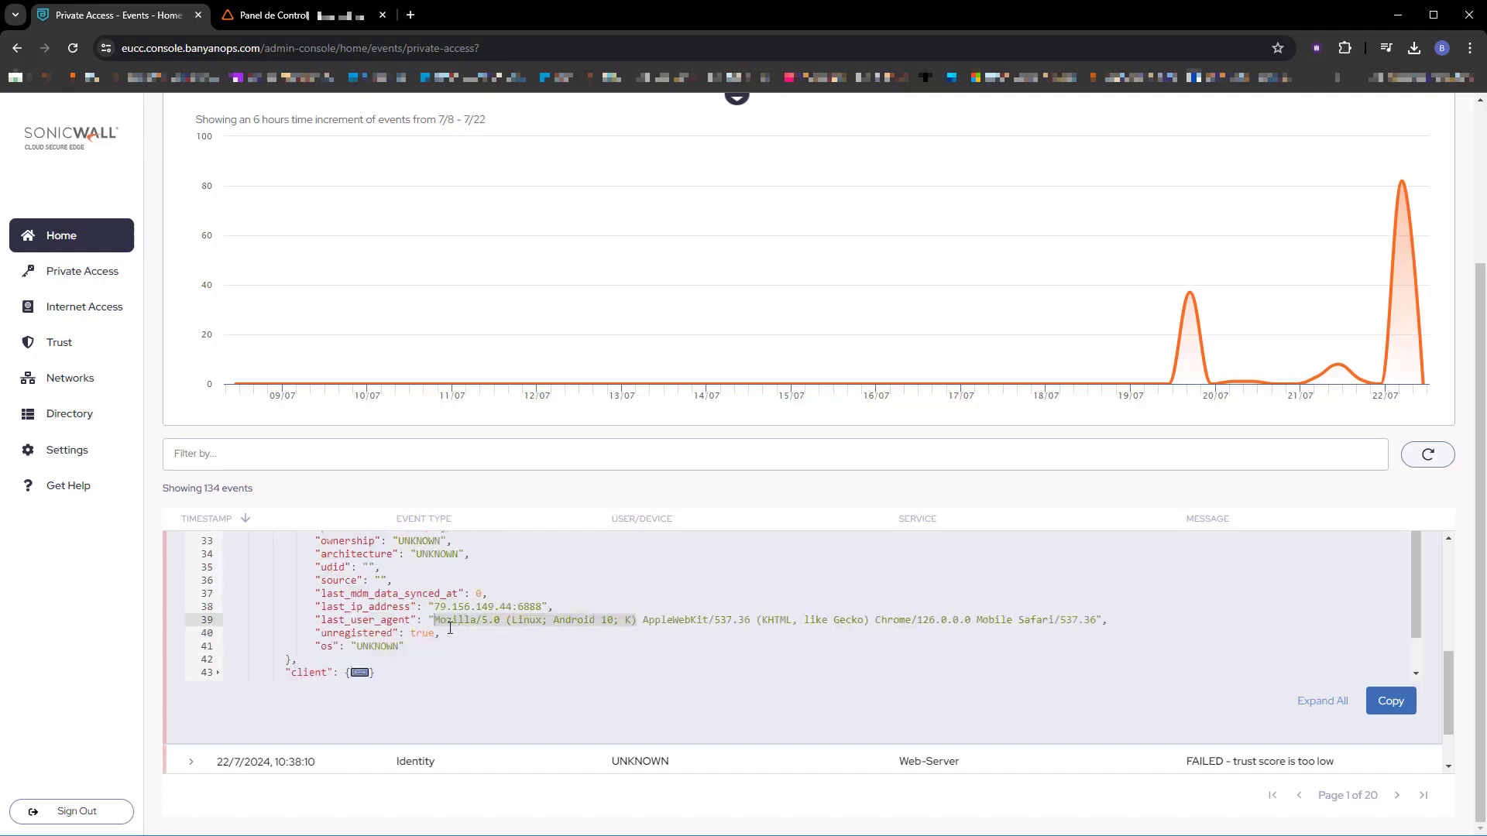
pyautogui.scroll(-1, 450, 628)
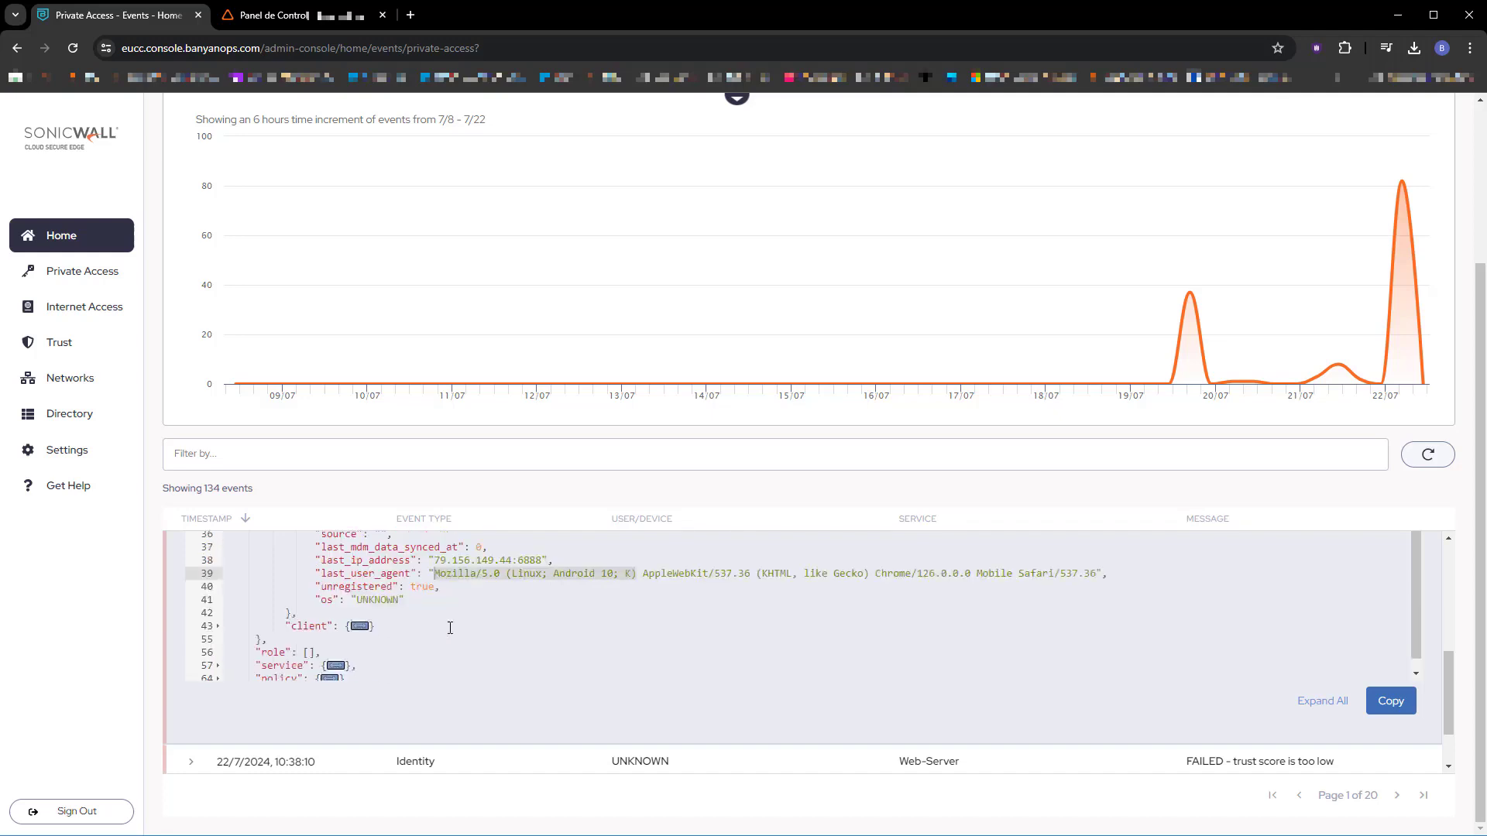
pyautogui.scroll(8, 444, 628)
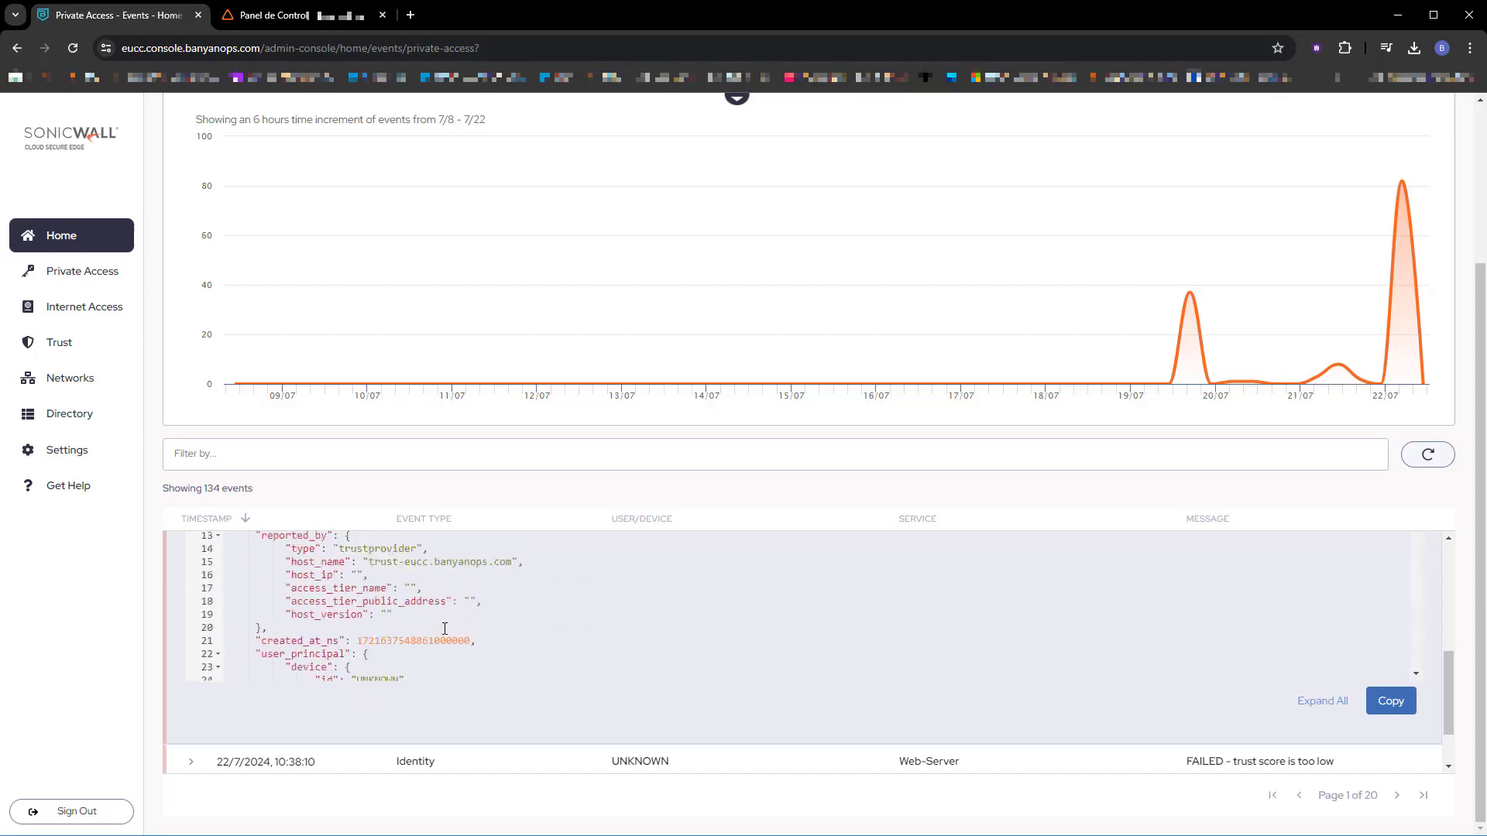